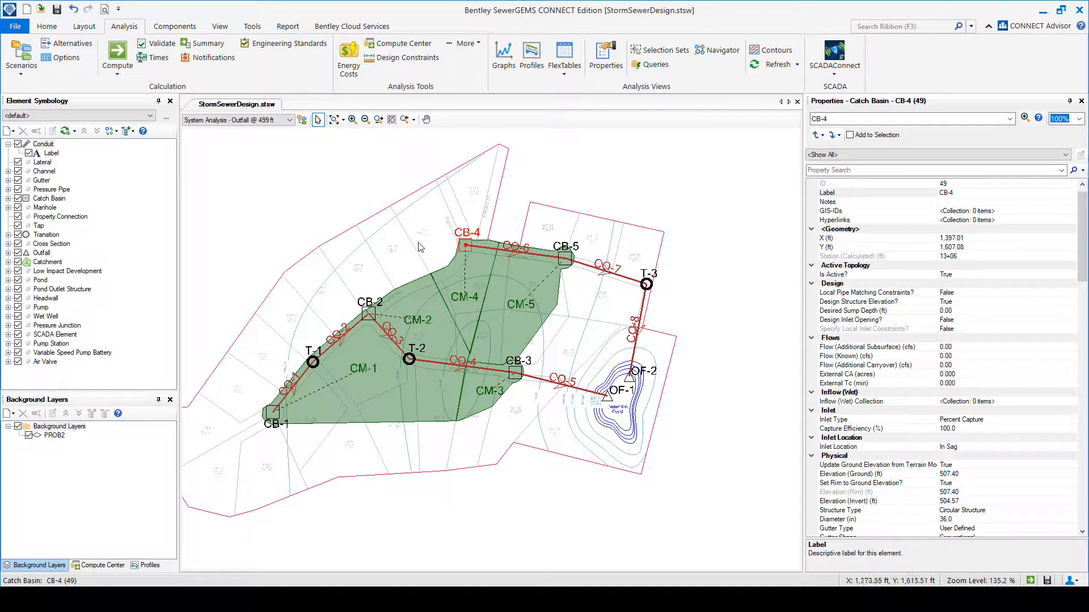
# Inspect the sewer branch from CB-4 through CB-5 and T-3 to OF-2, and the outfalls at the detention pond.
pyautogui.scroll(1, 467, 248)
pyautogui.scroll(2, 466, 249)
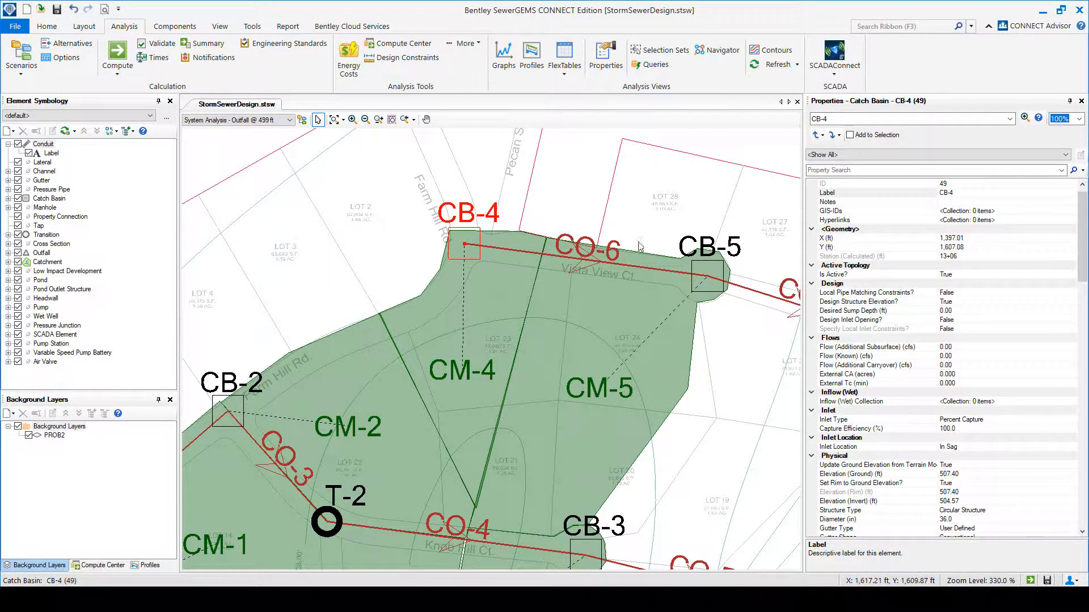
pyautogui.scroll(-2, 720, 278)
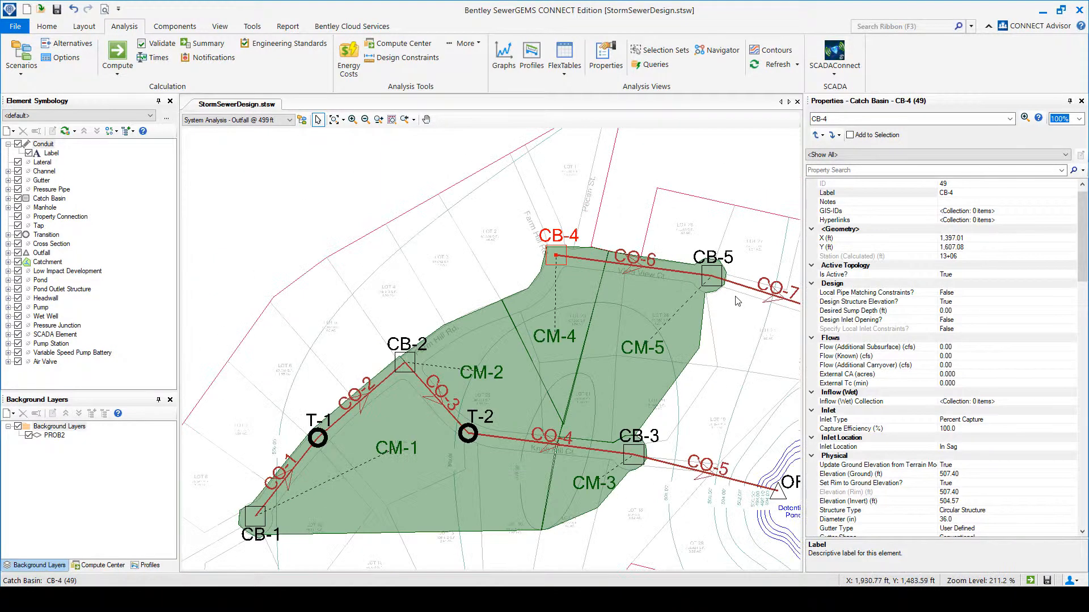
pyautogui.moveTo(735, 296); pyautogui.dragTo(527, 296)
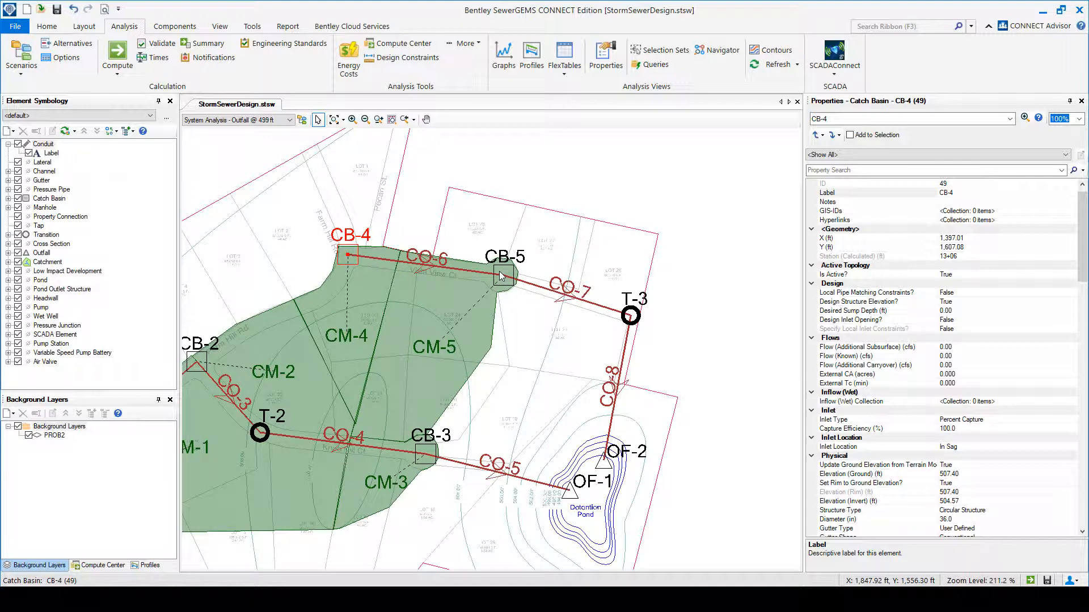
pyautogui.scroll(1, 573, 479)
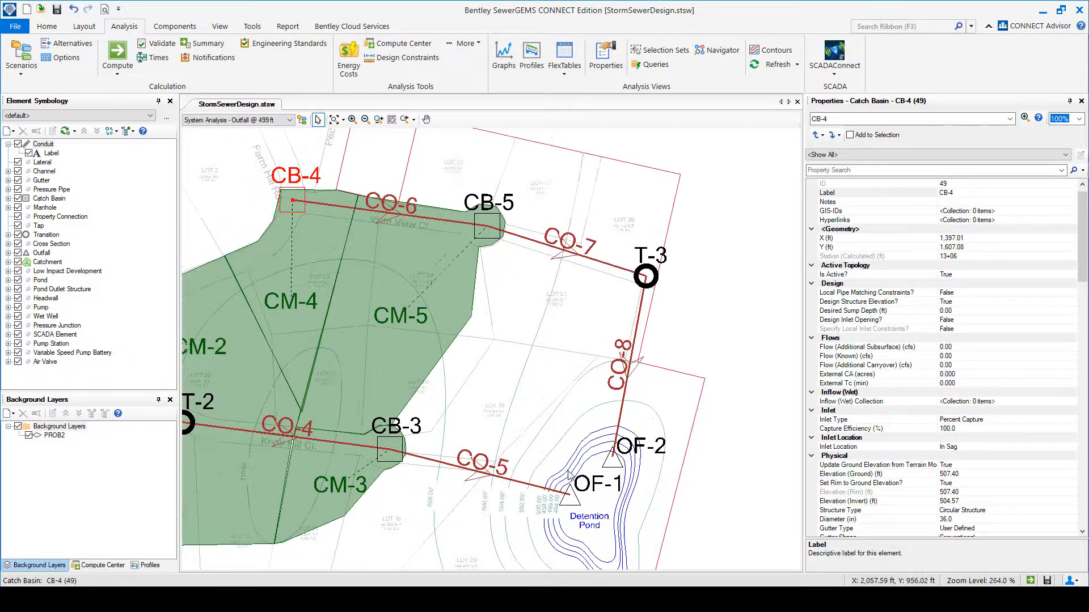
pyautogui.scroll(2, 560, 487)
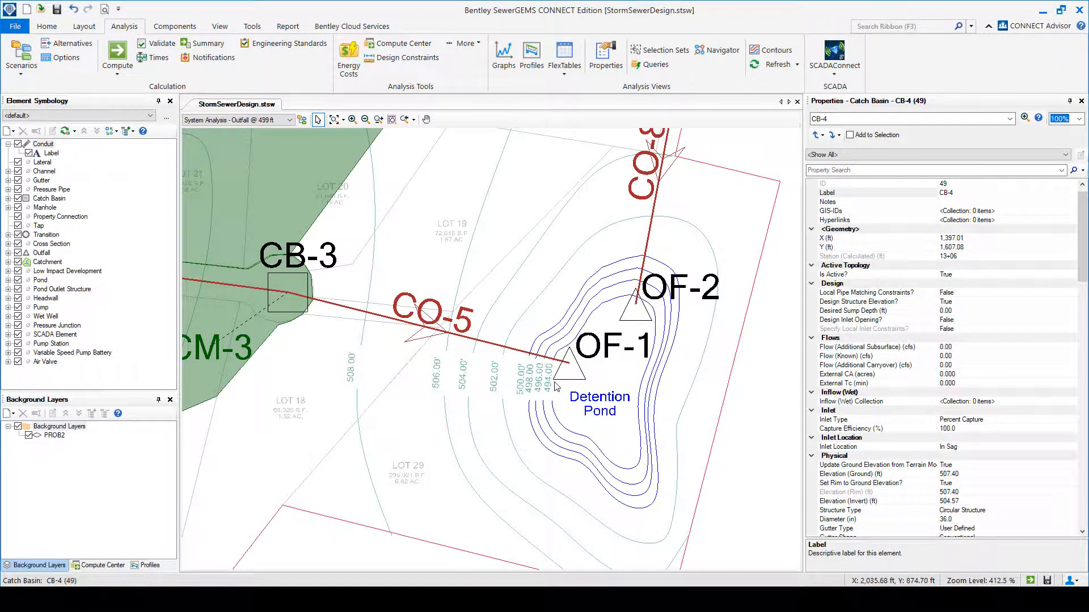
pyautogui.scroll(1, 551, 387)
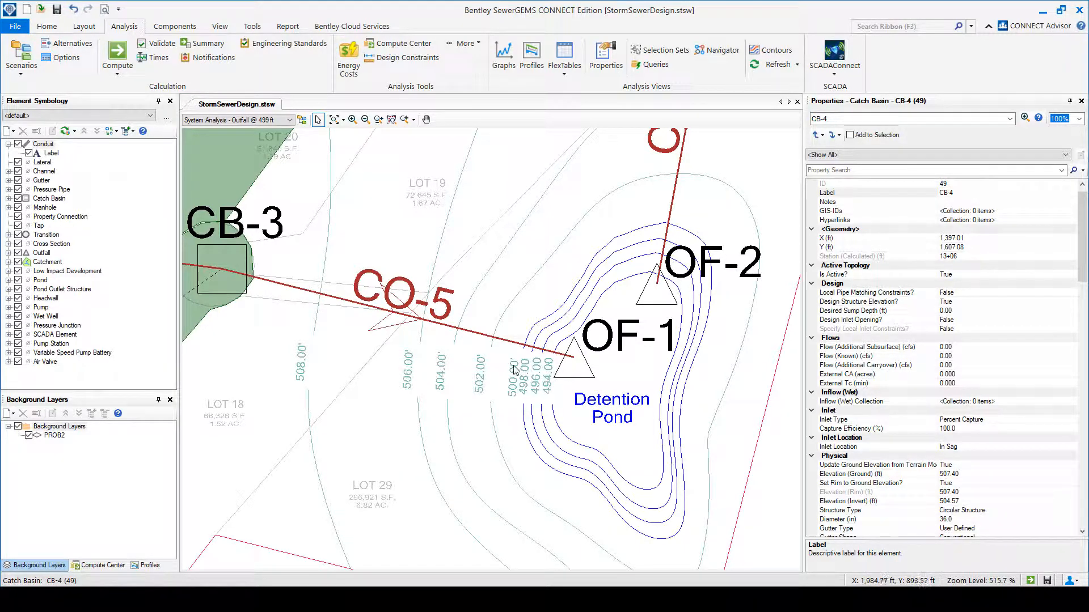
# Trace the sewer branch upstream from OF-1 through CB-3 and T-2 to CB-1, and view the whole network.
pyautogui.moveTo(336, 351); pyautogui.dragTo(458, 364)
pyautogui.scroll(-1, 391, 352)
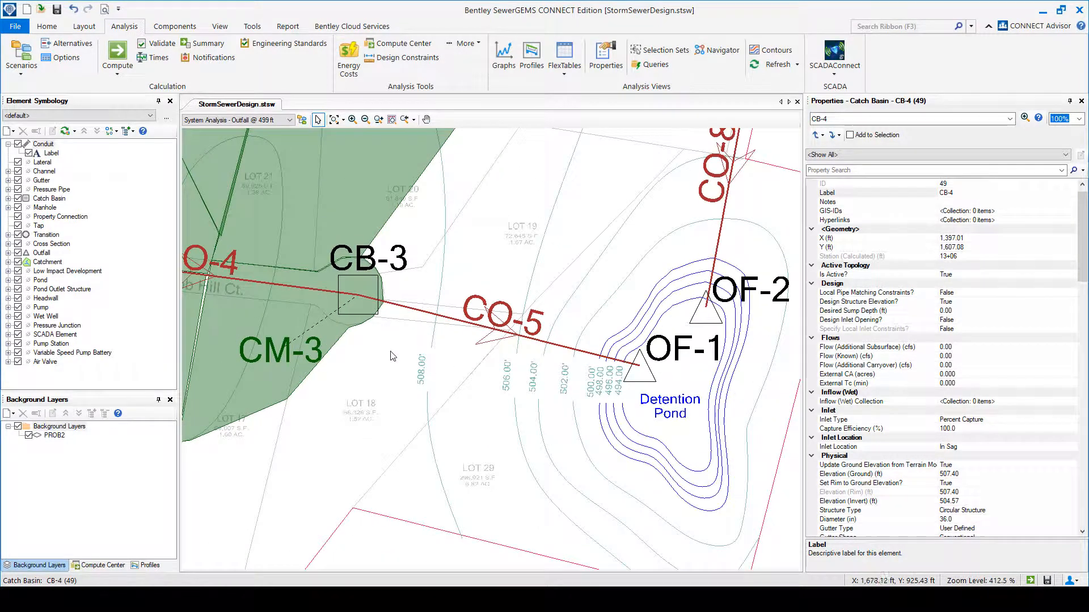
pyautogui.moveTo(295, 380); pyautogui.dragTo(481, 396)
pyautogui.scroll(-1, 480, 396)
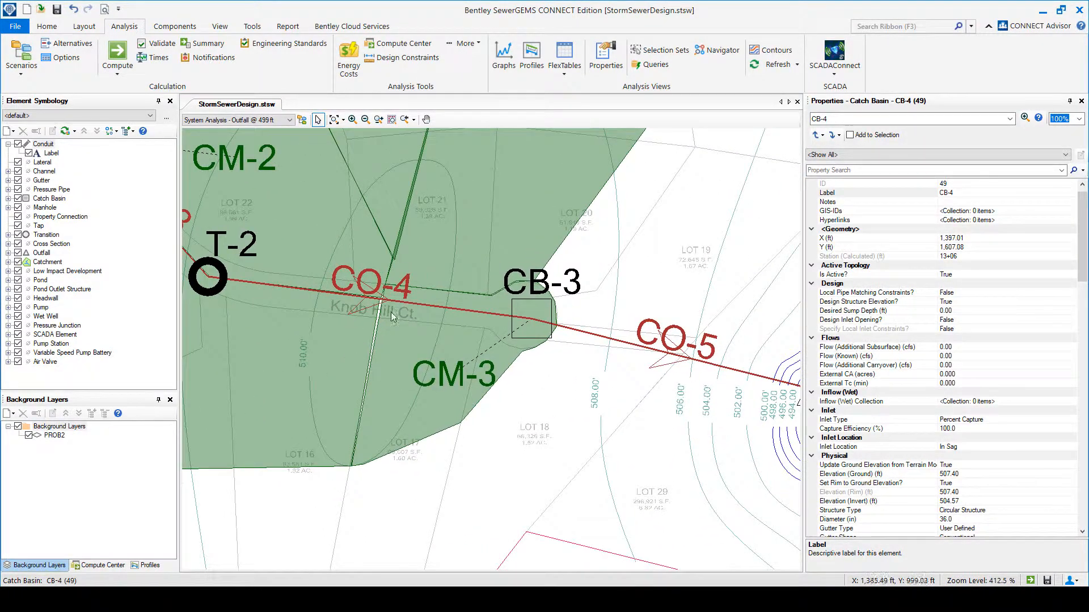
pyautogui.scroll(-2, 408, 354)
pyautogui.moveTo(413, 363); pyautogui.dragTo(554, 398)
pyautogui.scroll(4, 255, 473)
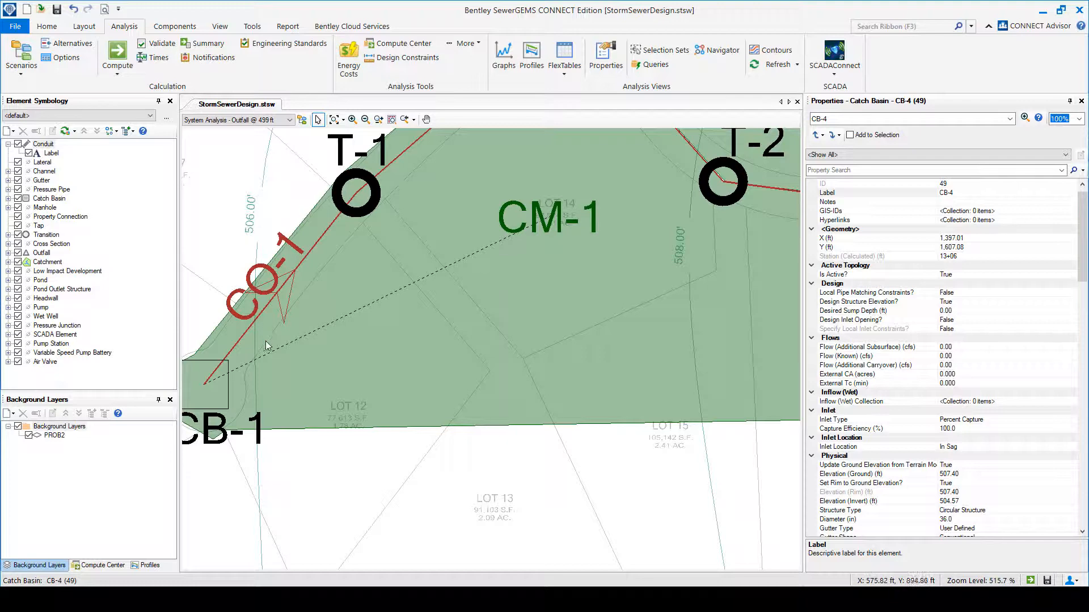
pyautogui.scroll(-5, 270, 344)
pyautogui.scroll(-1, 449, 374)
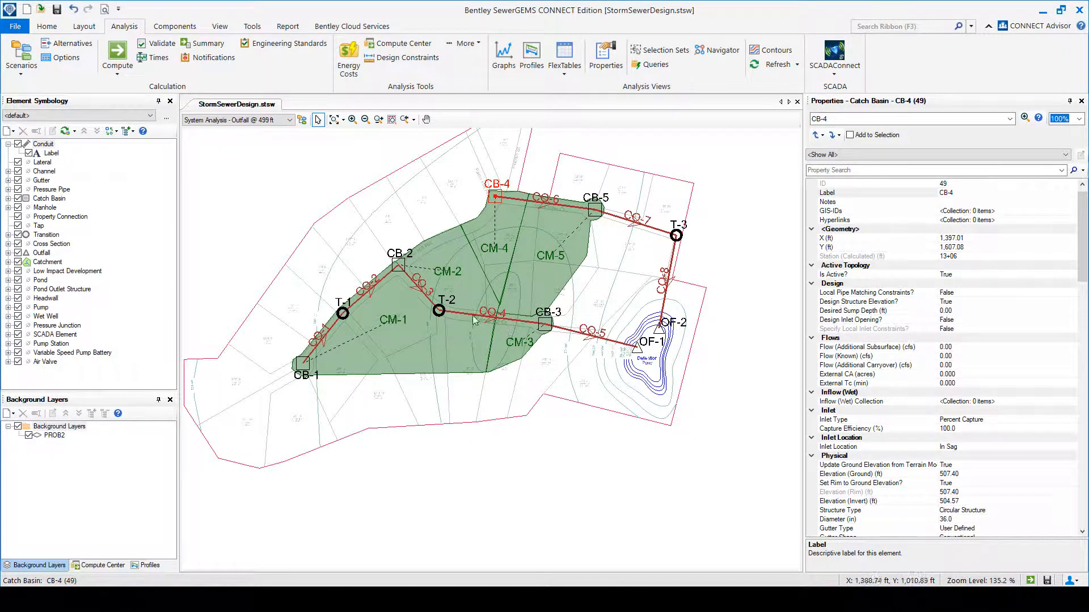
# Examine the ground contours along conduit CO-4 at Knob Hill Ct. and the layout of catchments CM-1 to CM-5.
pyautogui.scroll(4, 496, 319)
pyautogui.scroll(2, 497, 324)
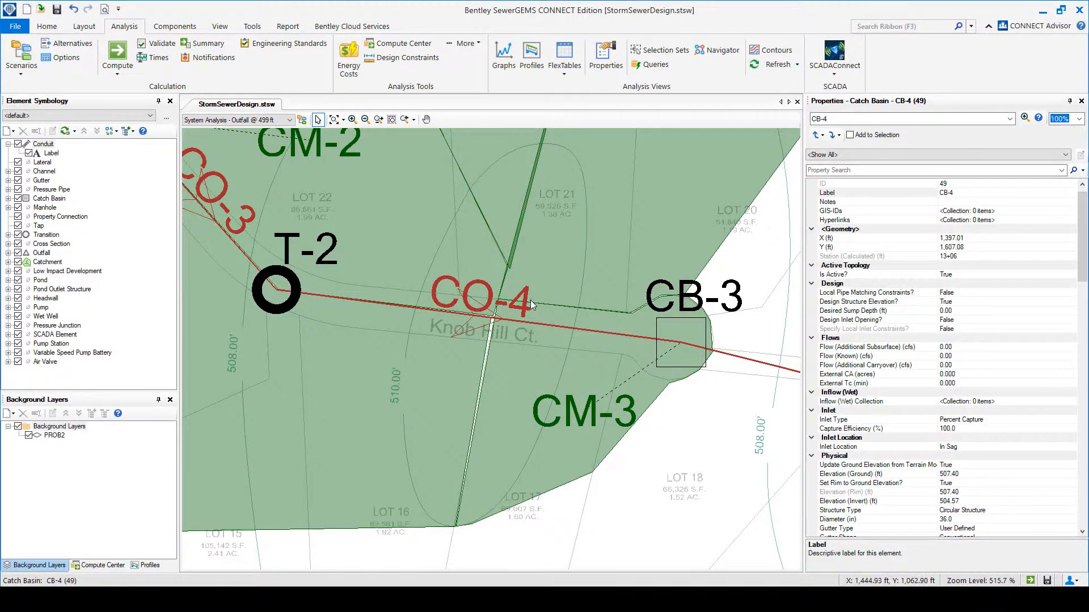
pyautogui.scroll(-4, 530, 300)
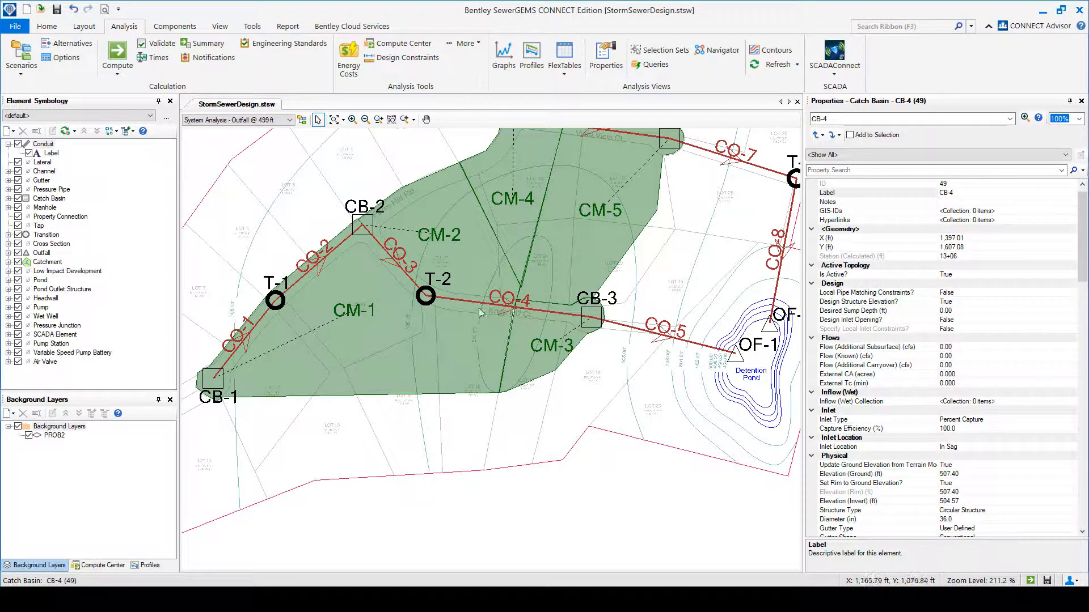
pyautogui.moveTo(638, 301); pyautogui.dragTo(595, 402)
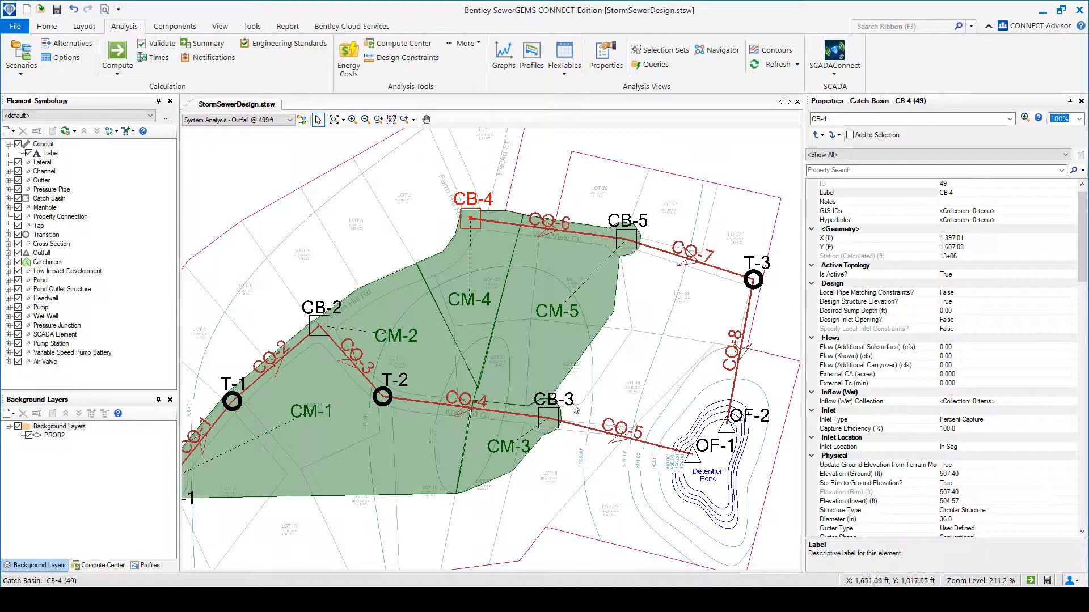
pyautogui.scroll(2, 537, 368)
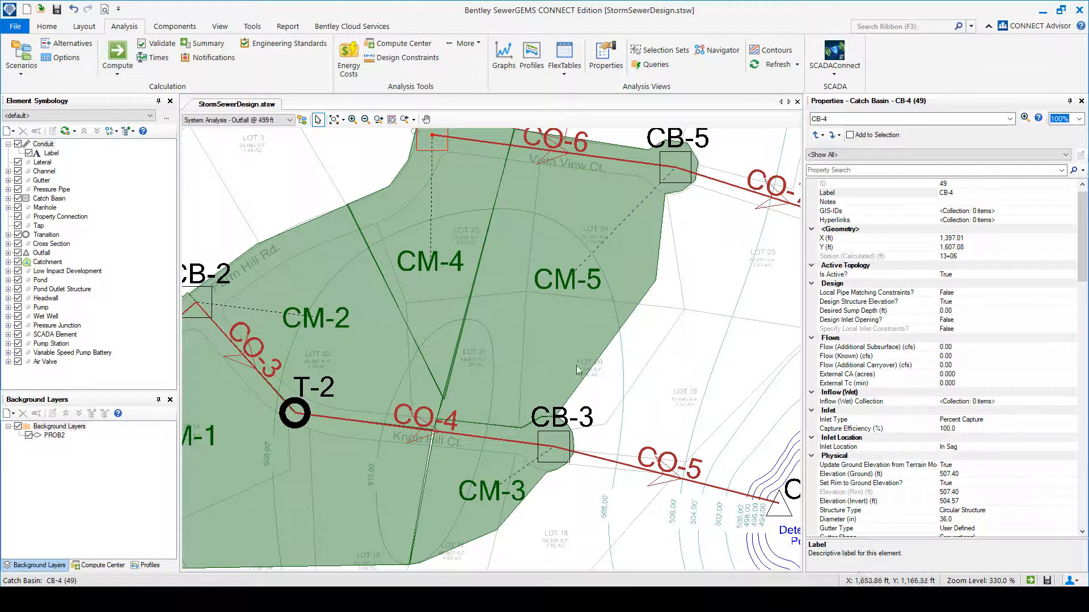
pyautogui.scroll(-2, 579, 369)
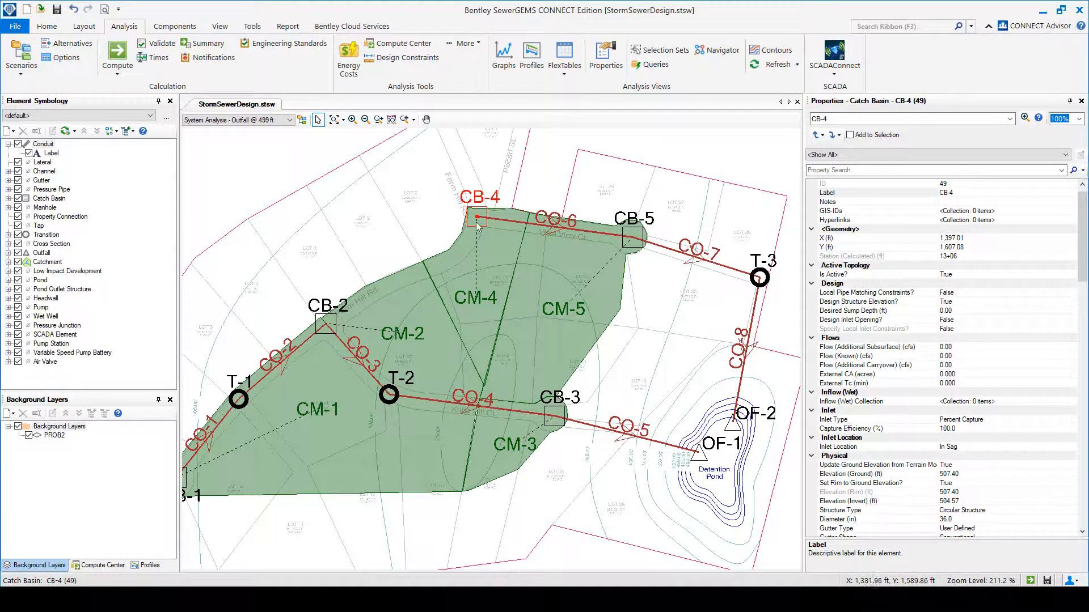
pyautogui.moveTo(339, 421); pyautogui.dragTo(381, 407)
pyautogui.scroll(-1, 381, 407)
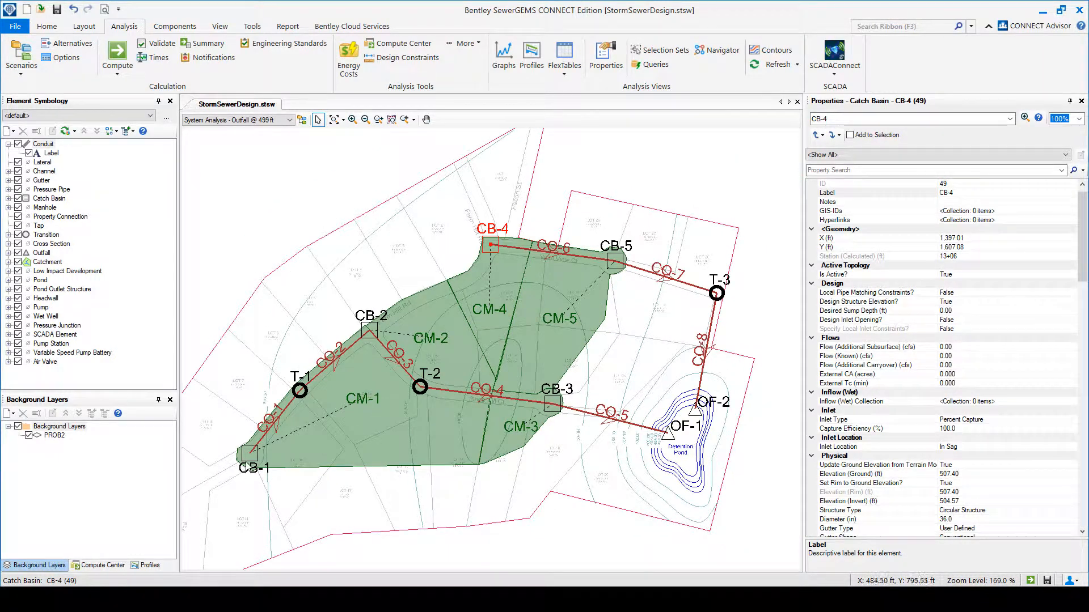
# Check the end nodes of both sewer branches, CB-1, OF-1, CB-4 and OF-2, and show the list of profiles.
pyautogui.click(248, 454)
pyautogui.click(680, 430)
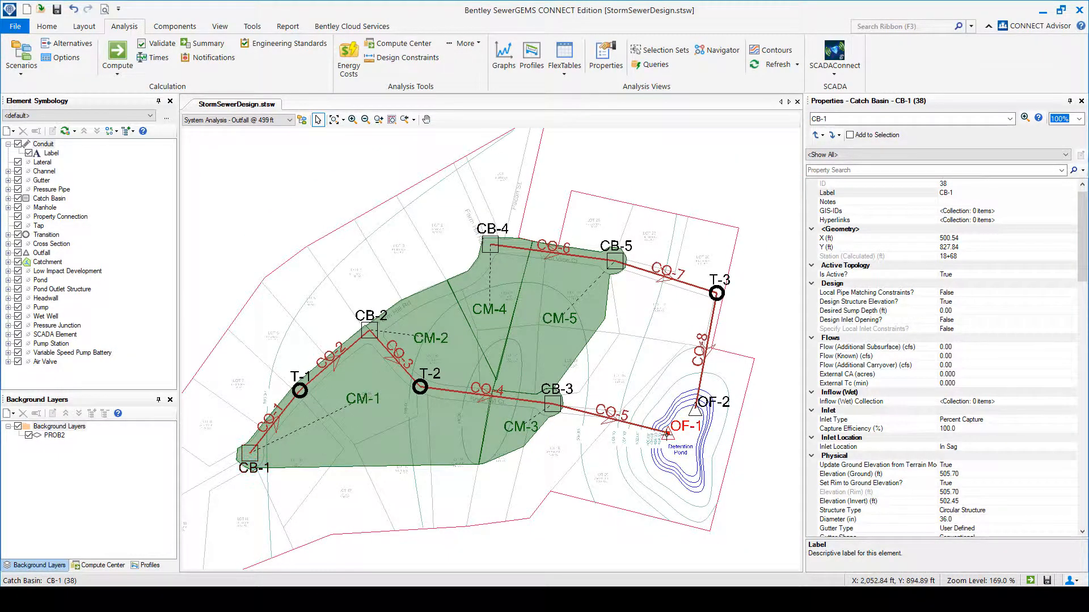
pyautogui.click(490, 245)
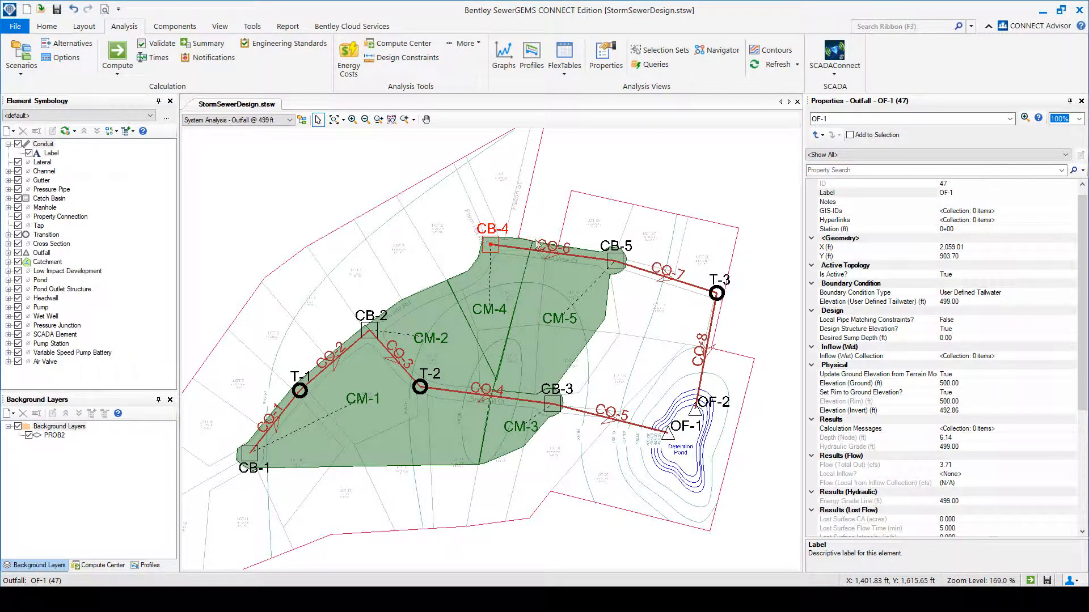
pyautogui.click(695, 413)
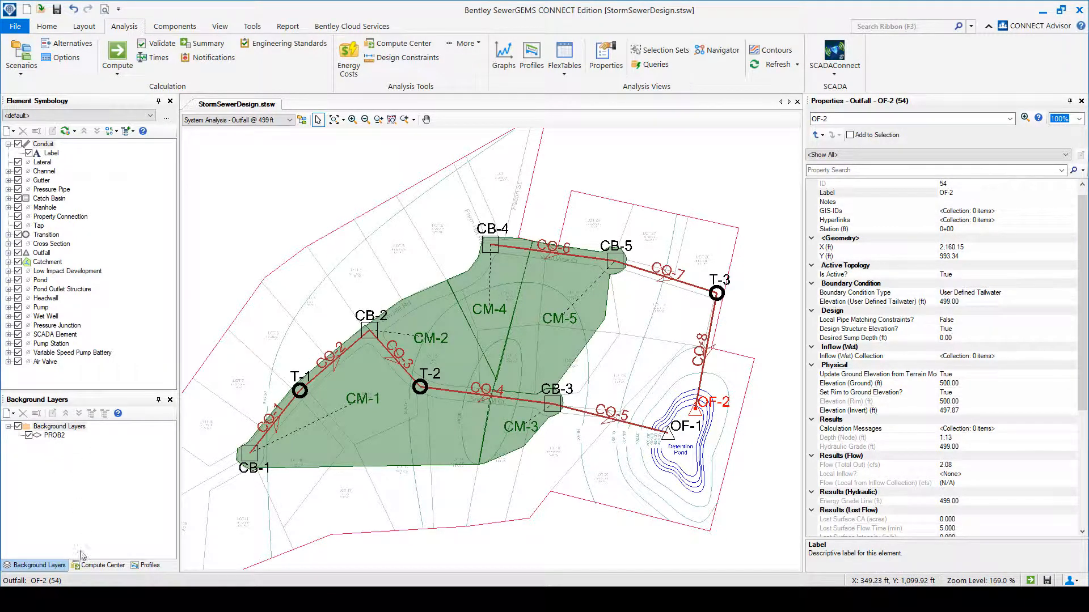
pyautogui.click(150, 566)
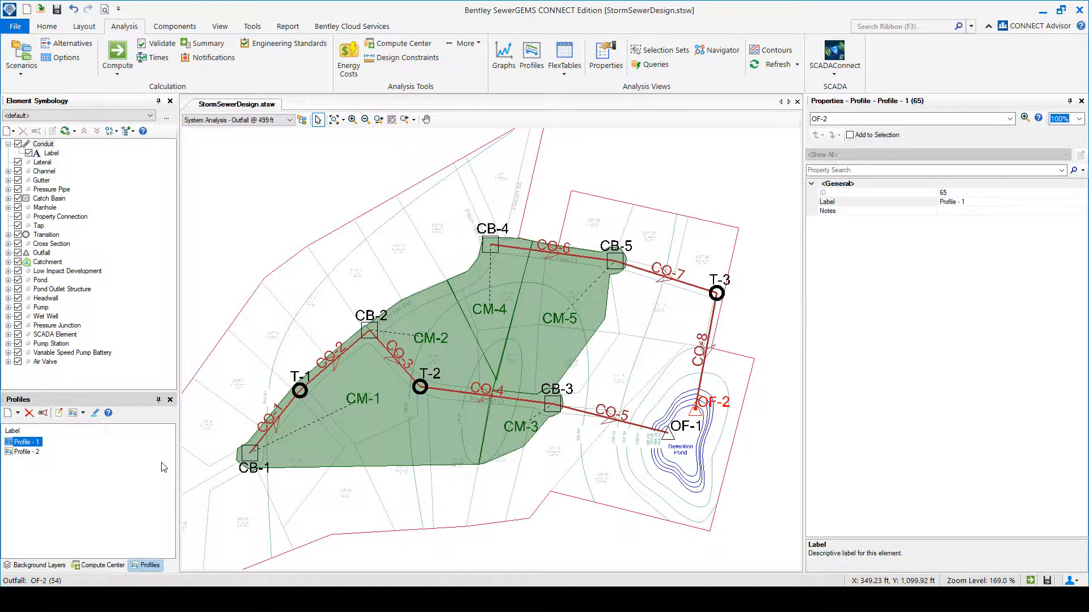
# Review the runoff settings and subareas of catchment CM-2 and the properties of catchment CM-5.
pyautogui.click(465, 344)
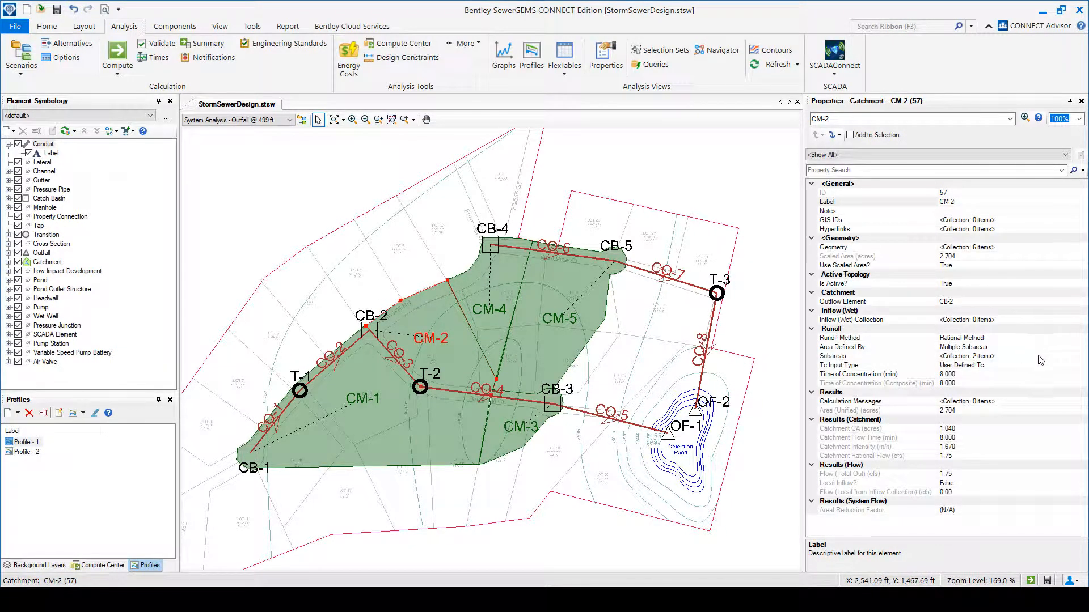
pyautogui.click(1078, 348)
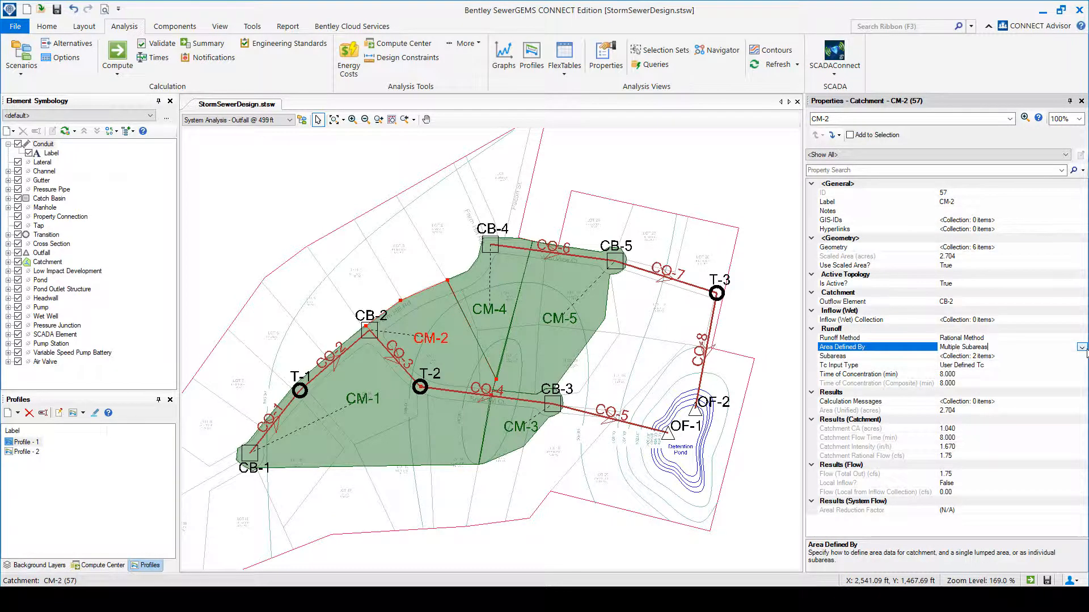
pyautogui.click(1082, 356)
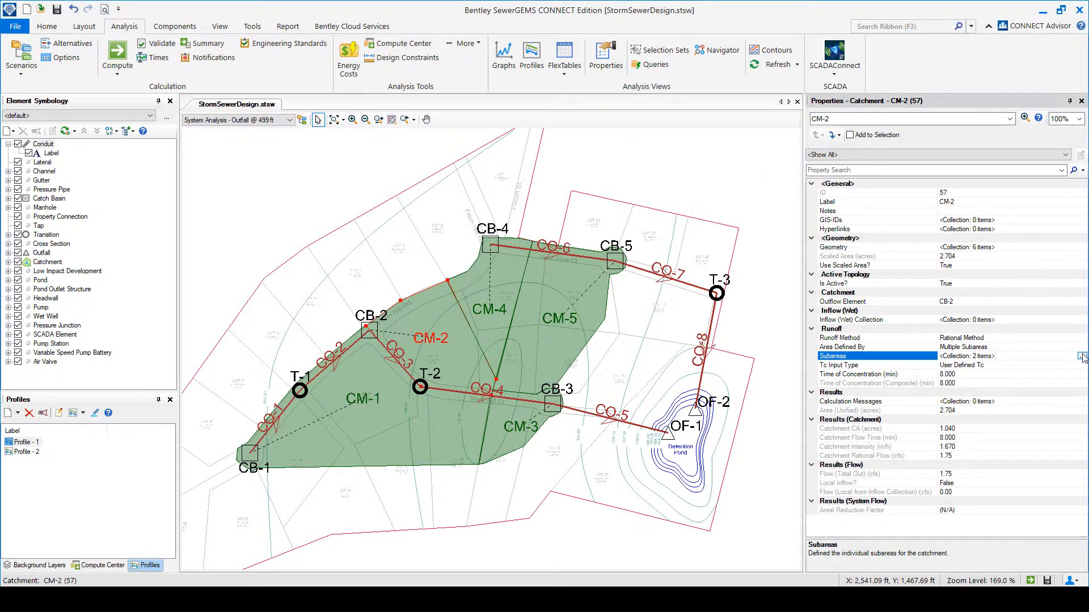
pyautogui.click(1082, 357)
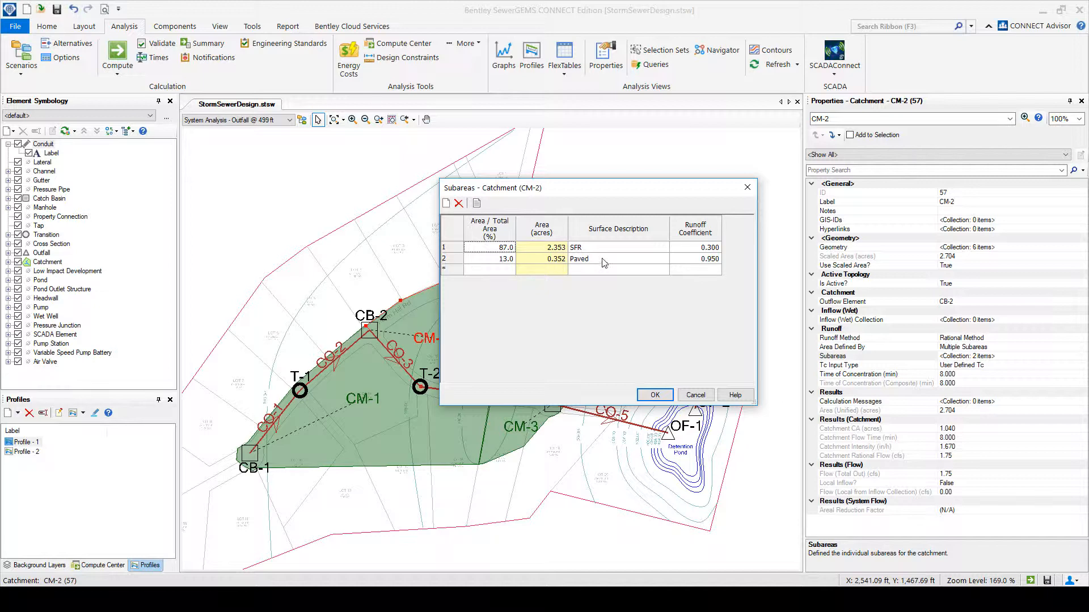
pyautogui.click(747, 188)
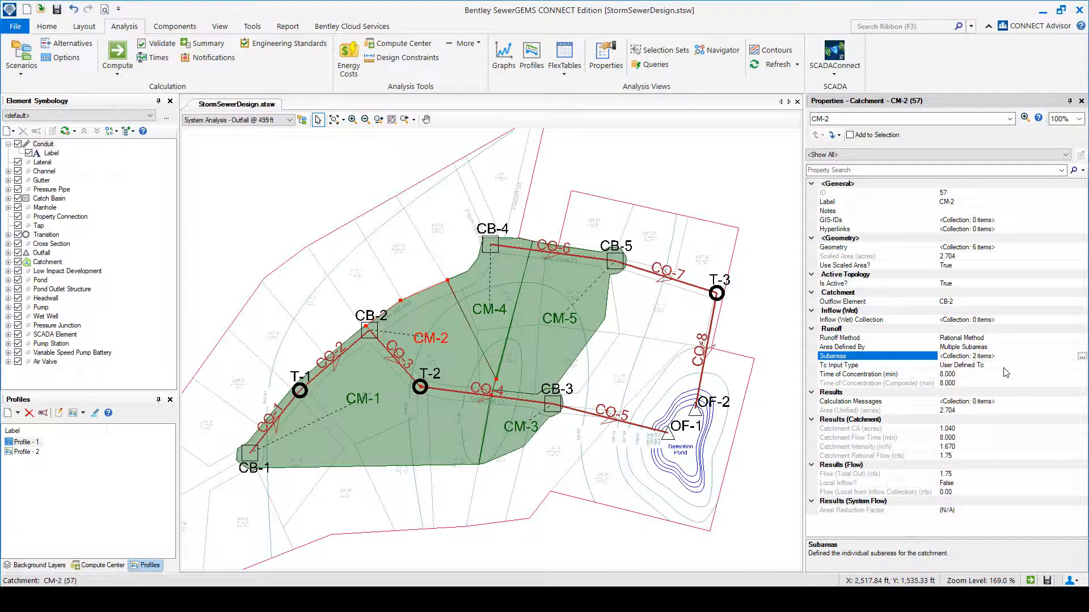
pyautogui.click(527, 341)
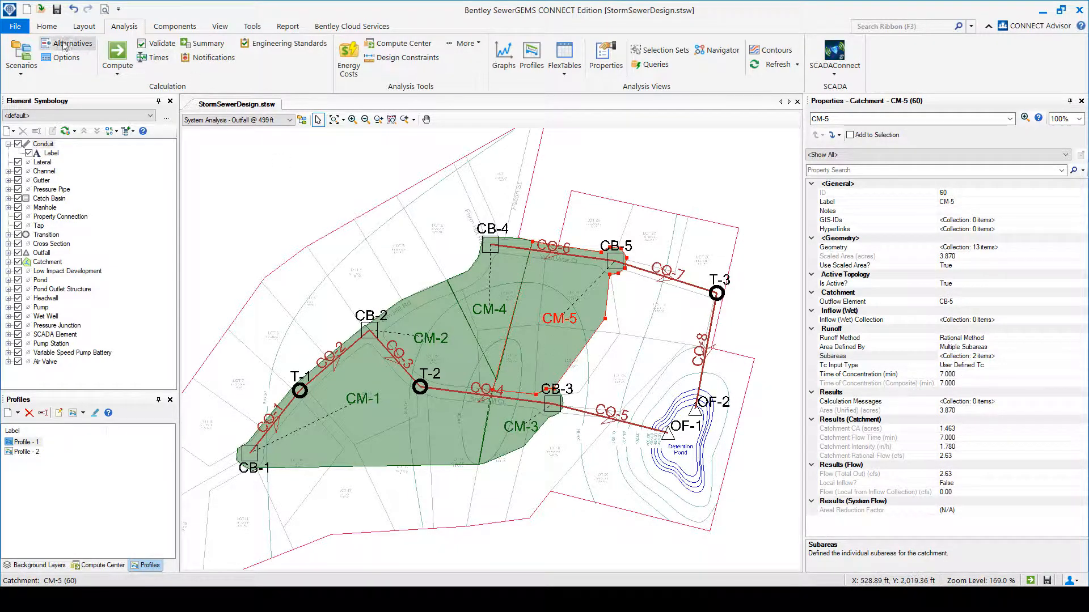
# Review the user-defined Design IDF Table in the storm data.
pyautogui.click(147, 27)
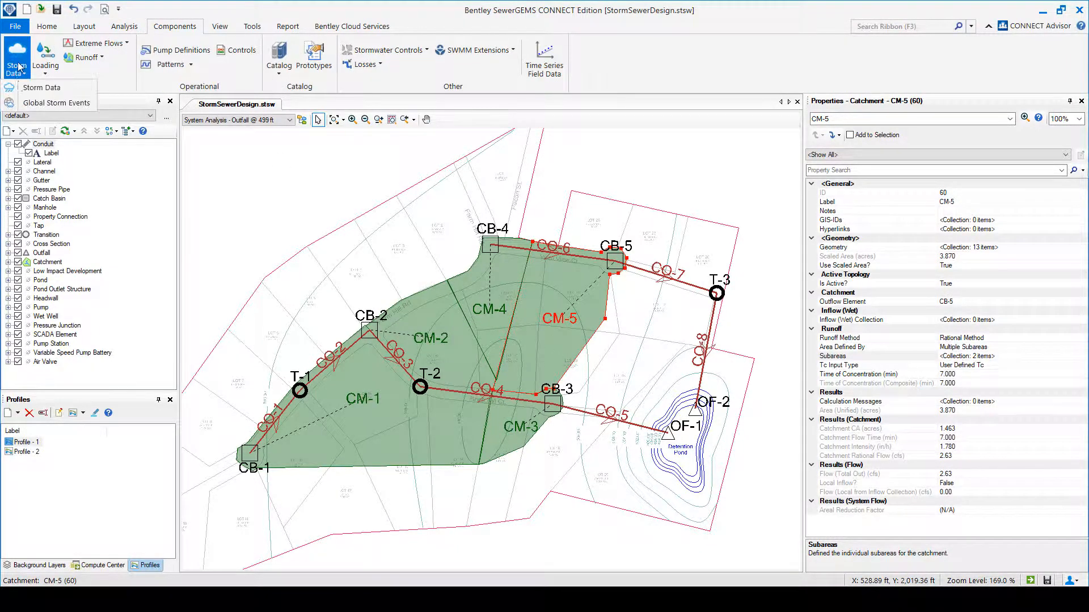
pyautogui.click(15, 80)
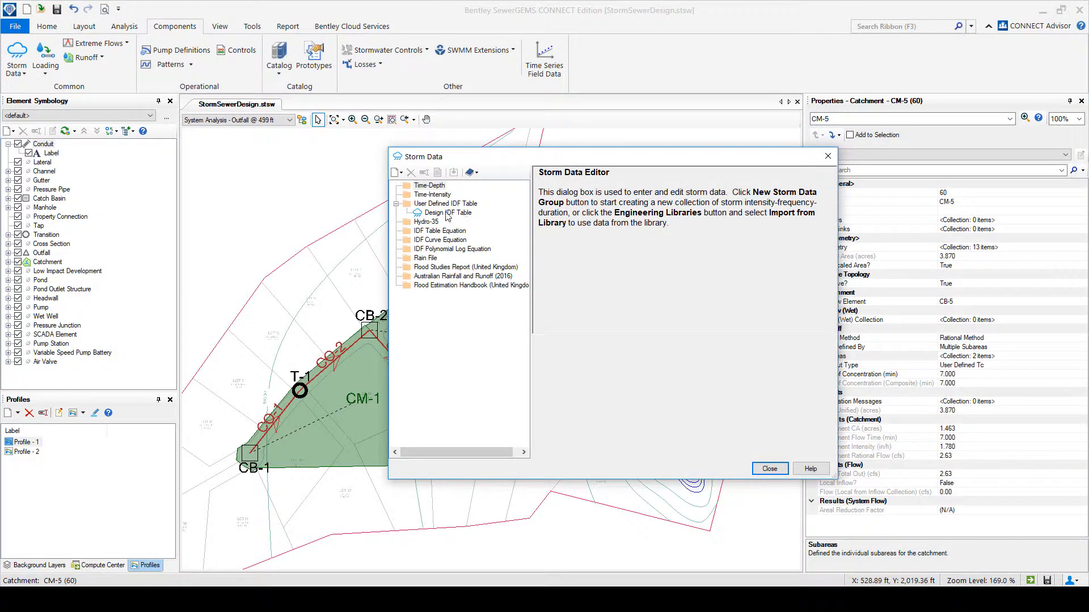
pyautogui.click(446, 213)
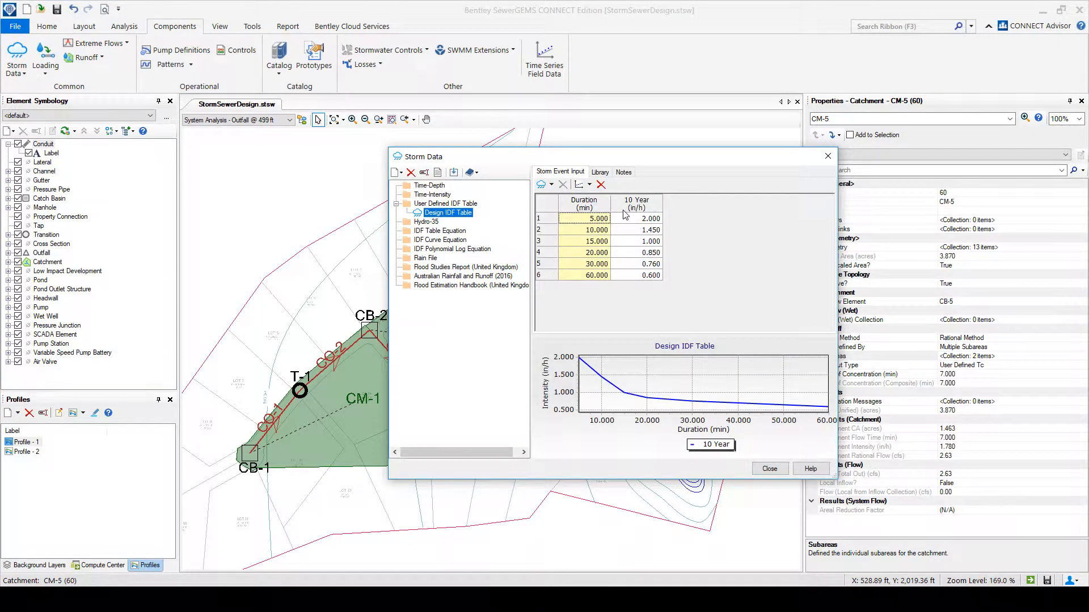
pyautogui.click(770, 469)
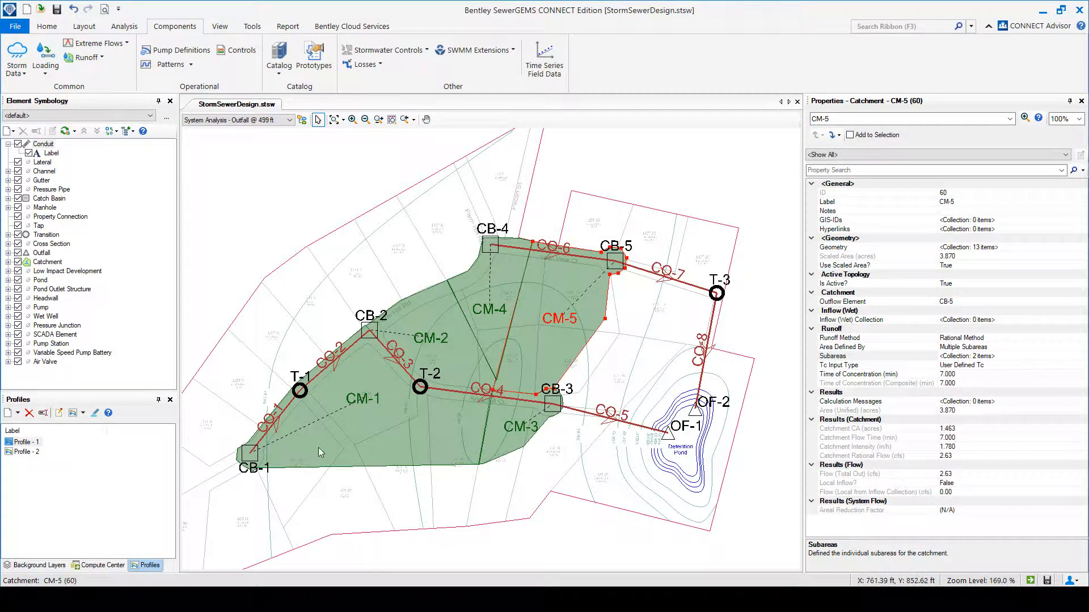
# View the properties of conduits CO-1 and CO-2 and examine the circular concrete class sizes in the conduit catalog.
pyautogui.click(276, 419)
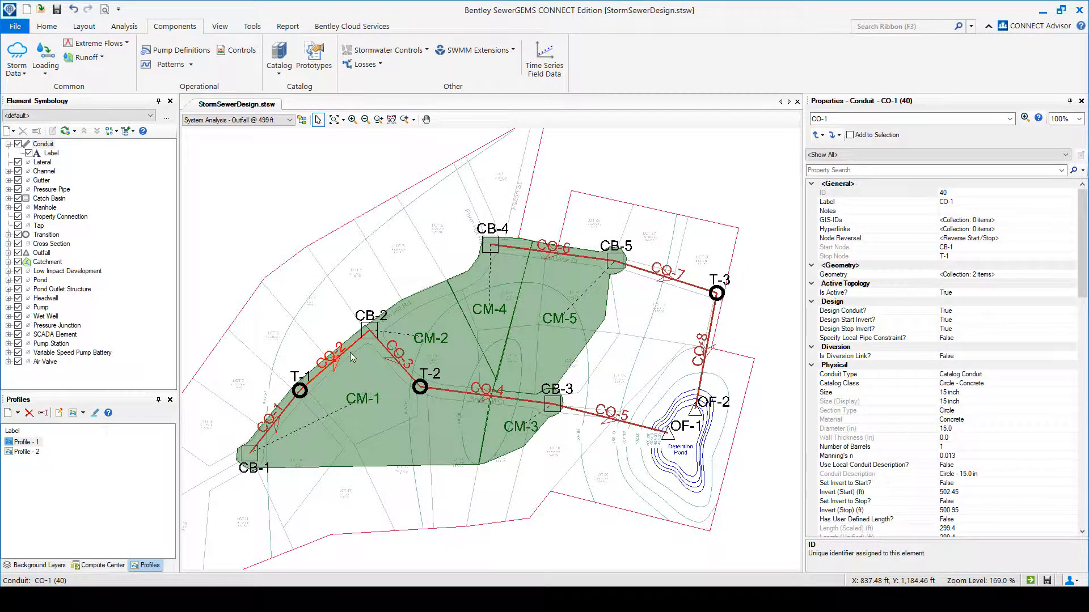
pyautogui.click(350, 352)
pyautogui.click(279, 57)
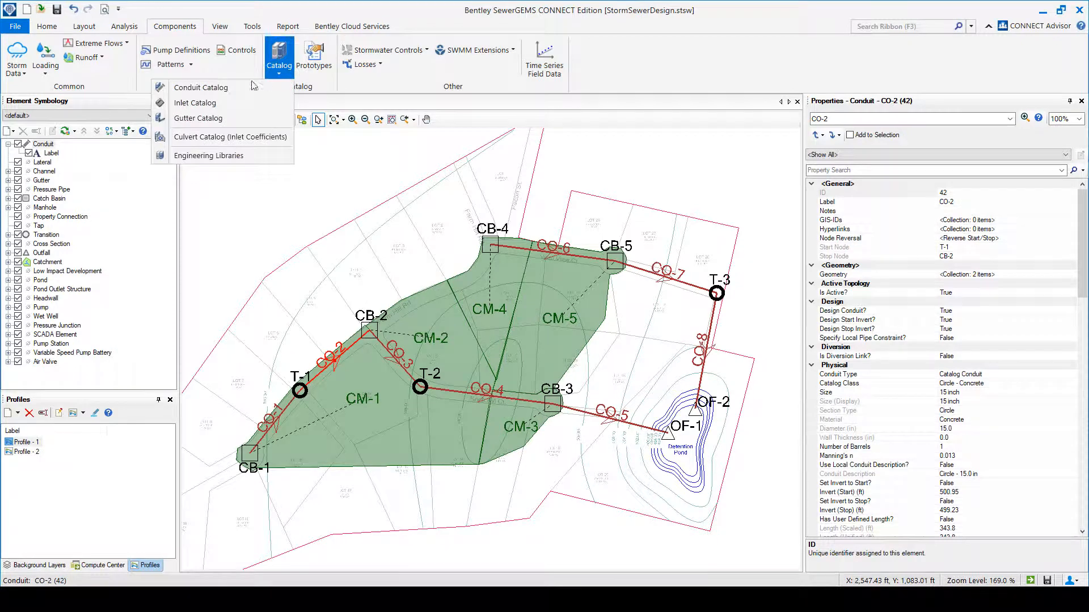
pyautogui.click(232, 88)
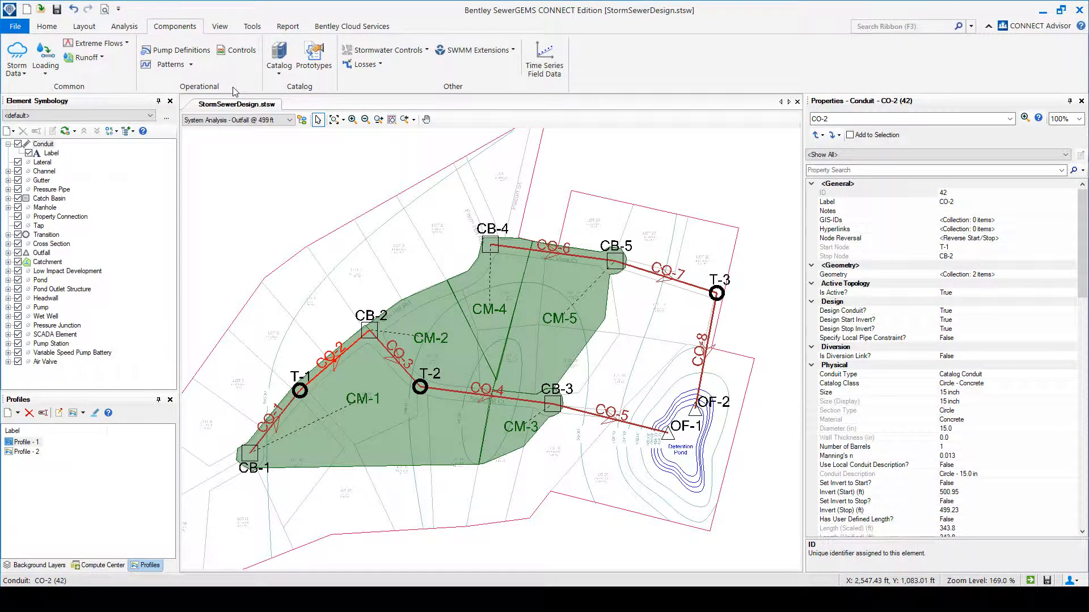
pyautogui.moveTo(522, 74); pyautogui.dragTo(473, 134)
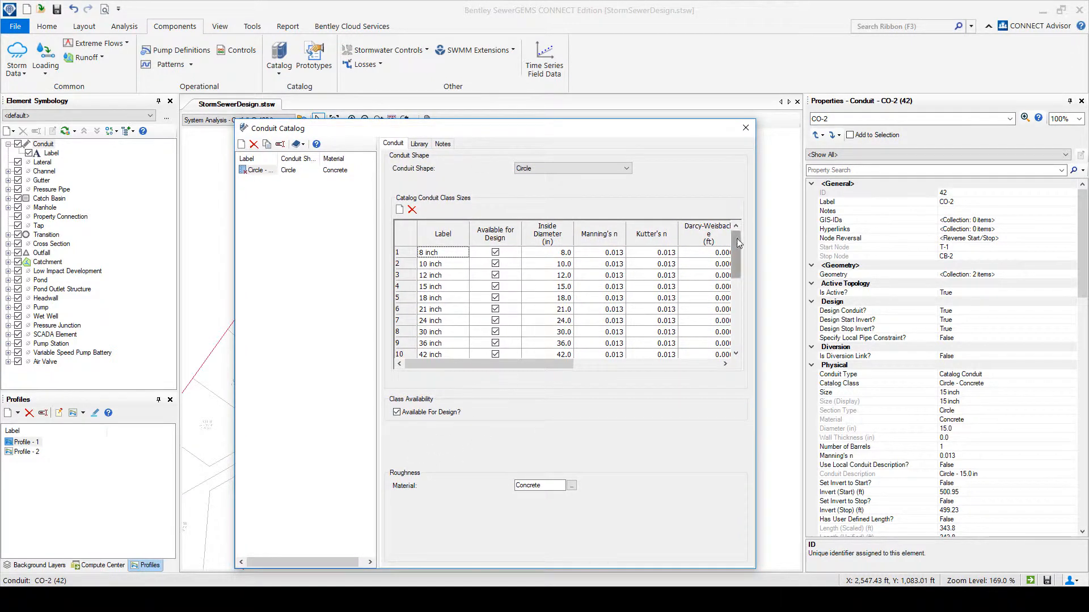
pyautogui.moveTo(738, 238)
pyautogui.mouseDown()
pyautogui.moveTo(724, 344)
pyautogui.moveTo(737, 232)
pyautogui.mouseUp()
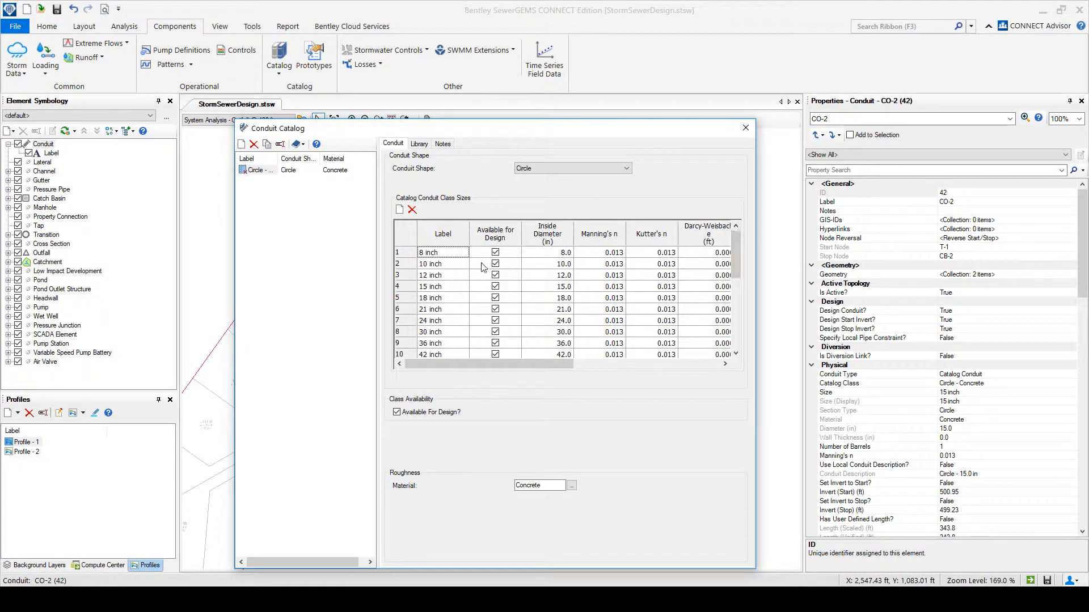
# Look through the remaining sizes and property columns of the circular concrete class, close the conduit catalog and deselect the conduit.
pyautogui.scroll(-5, 502, 337)
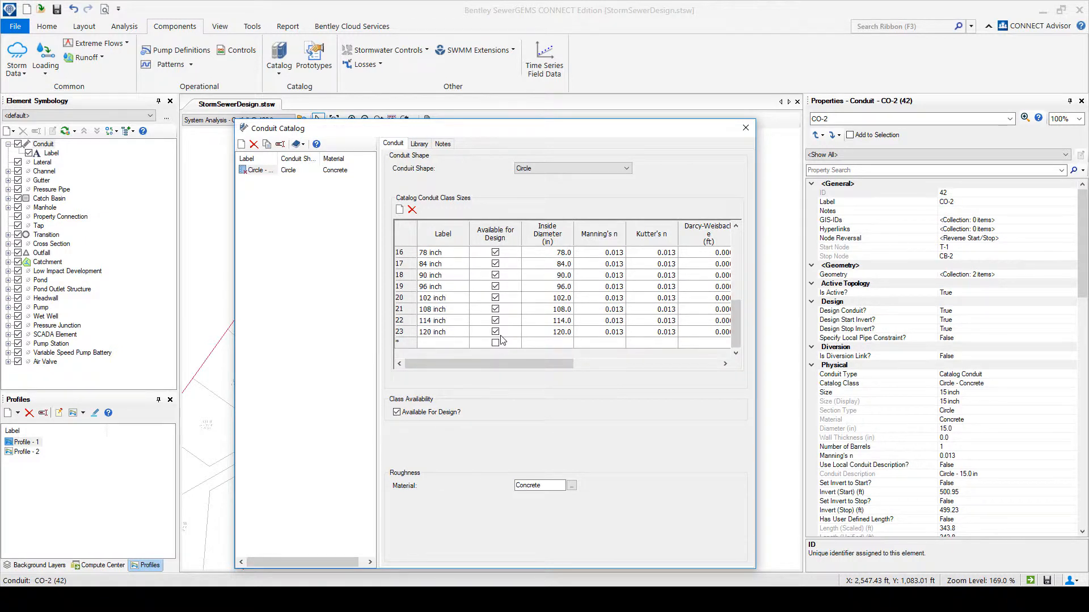
pyautogui.scroll(5, 501, 341)
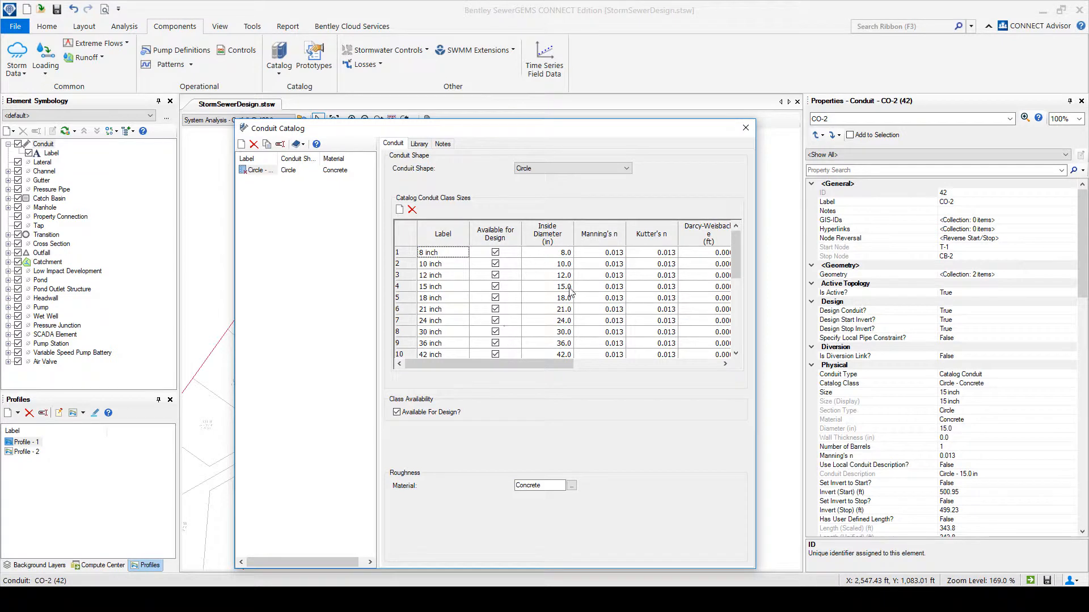
pyautogui.moveTo(546, 361); pyautogui.dragTo(704, 363)
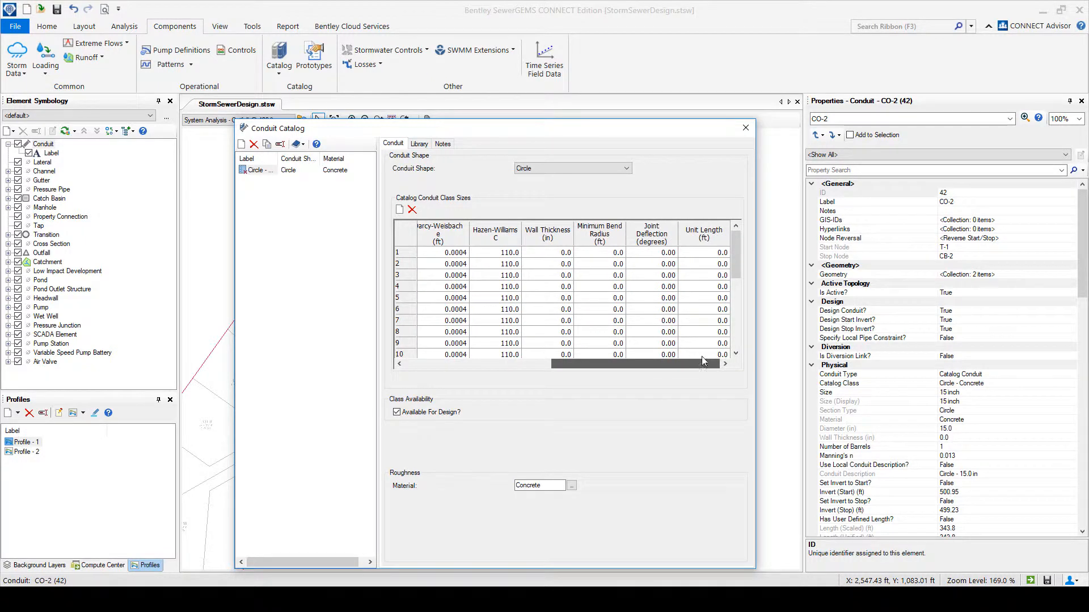
pyautogui.click(745, 129)
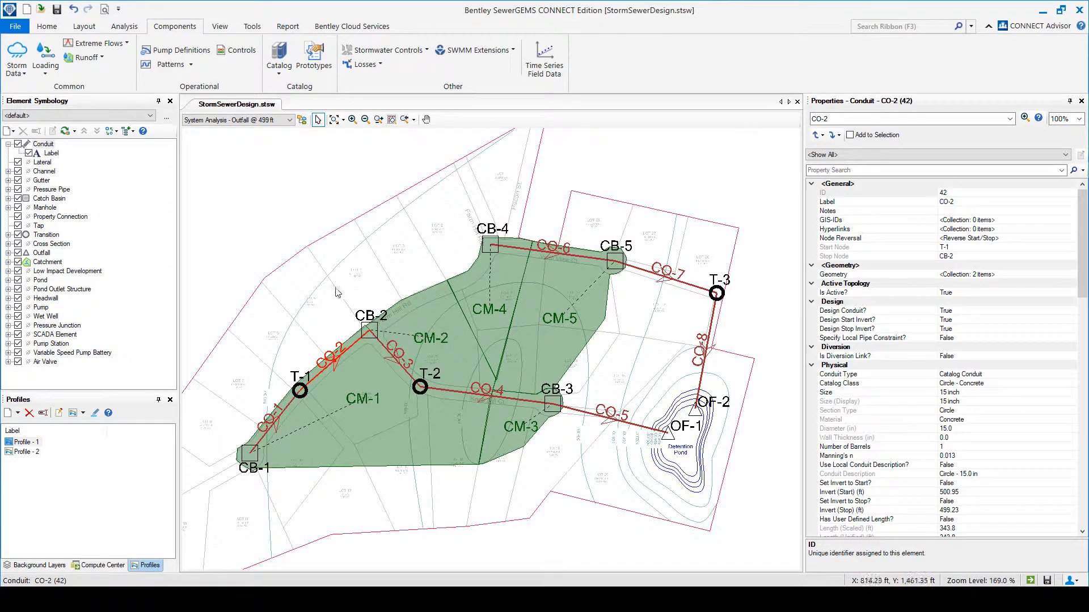
pyautogui.click(379, 225)
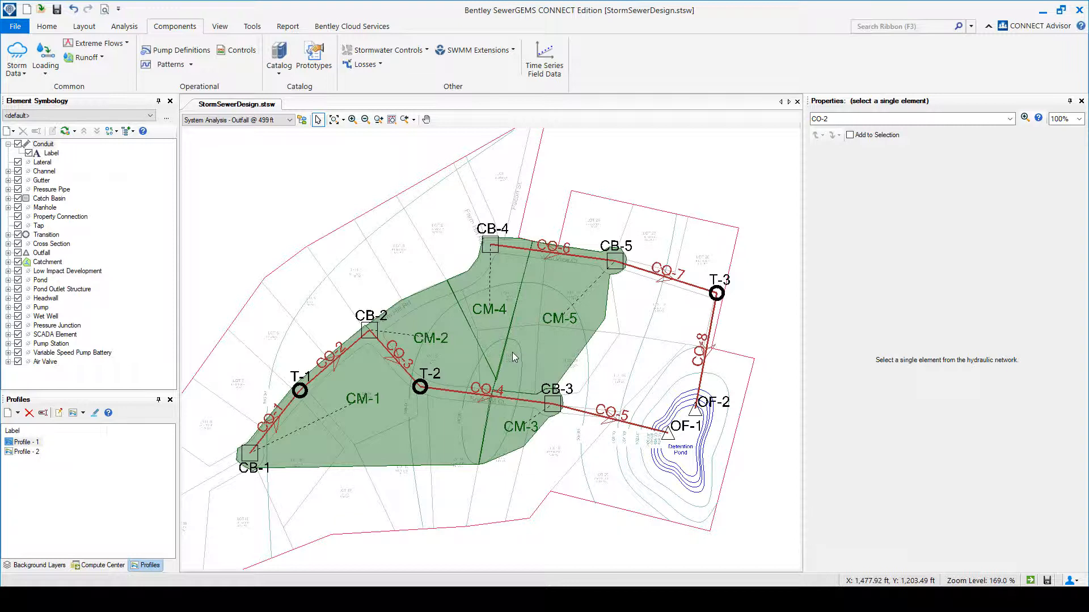
# Open the Base Design alternative under the design alternatives and review the default minimum and maximum cover constraints for gravity pipes.
pyautogui.click(47, 27)
pyautogui.click(65, 43)
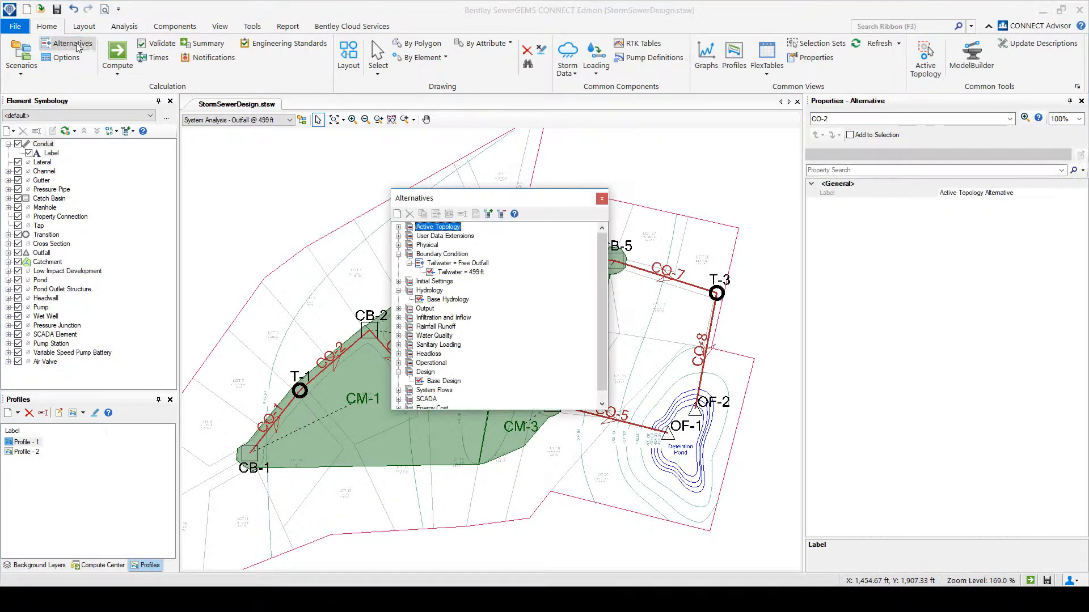
pyautogui.click(444, 382)
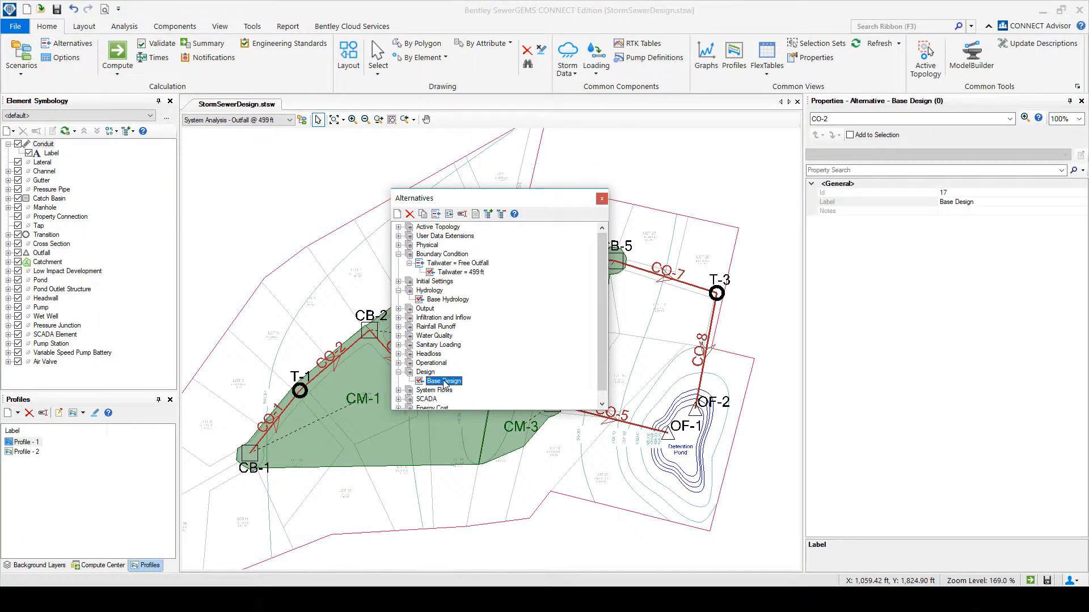
pyautogui.doubleClick(444, 382)
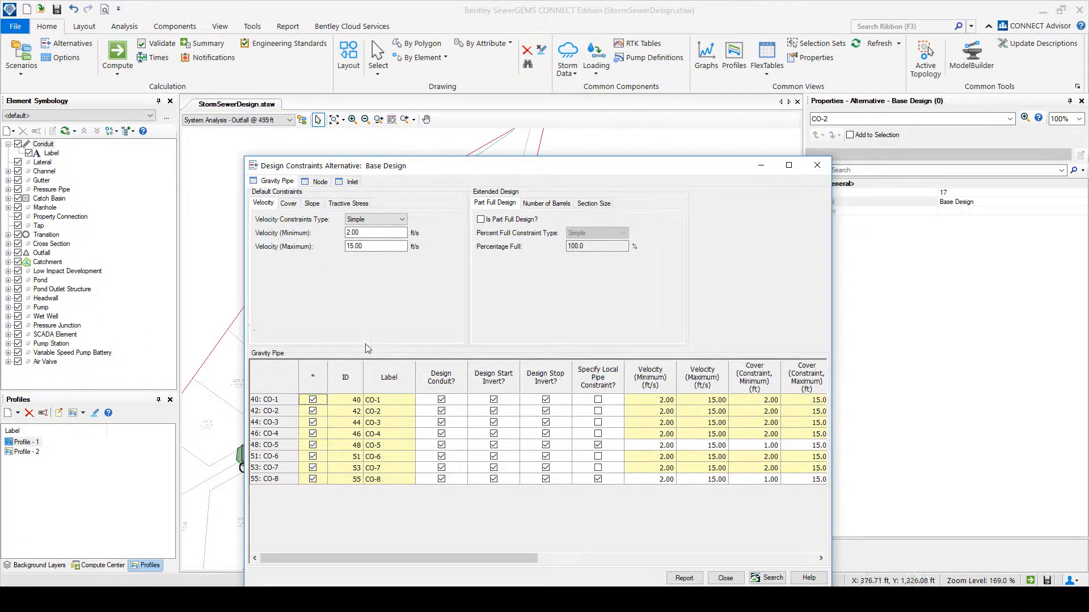
pyautogui.moveTo(385, 169); pyautogui.dragTo(394, 159)
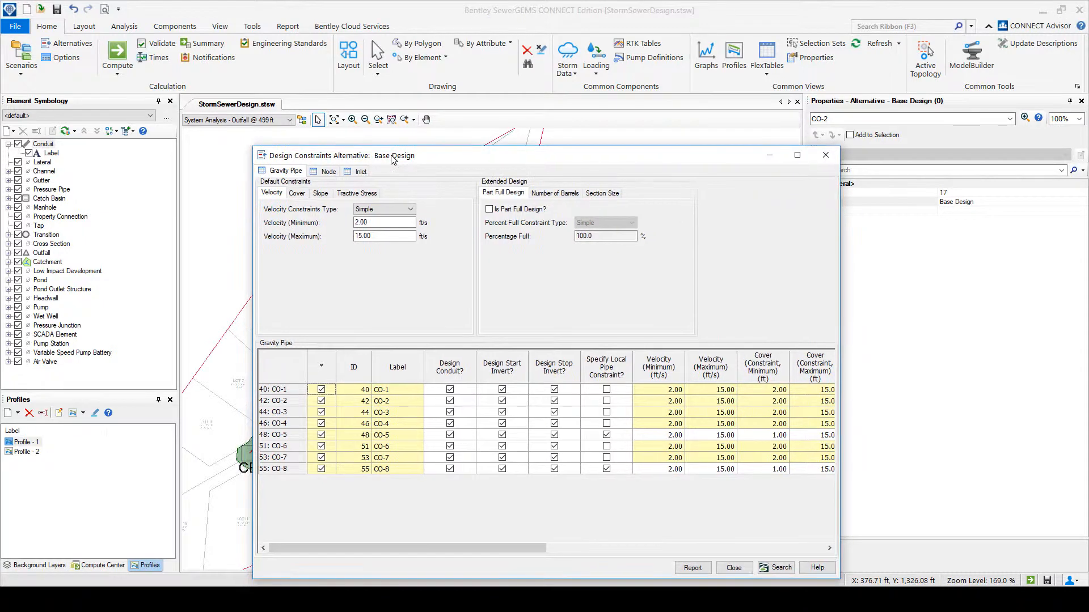
pyautogui.click(299, 193)
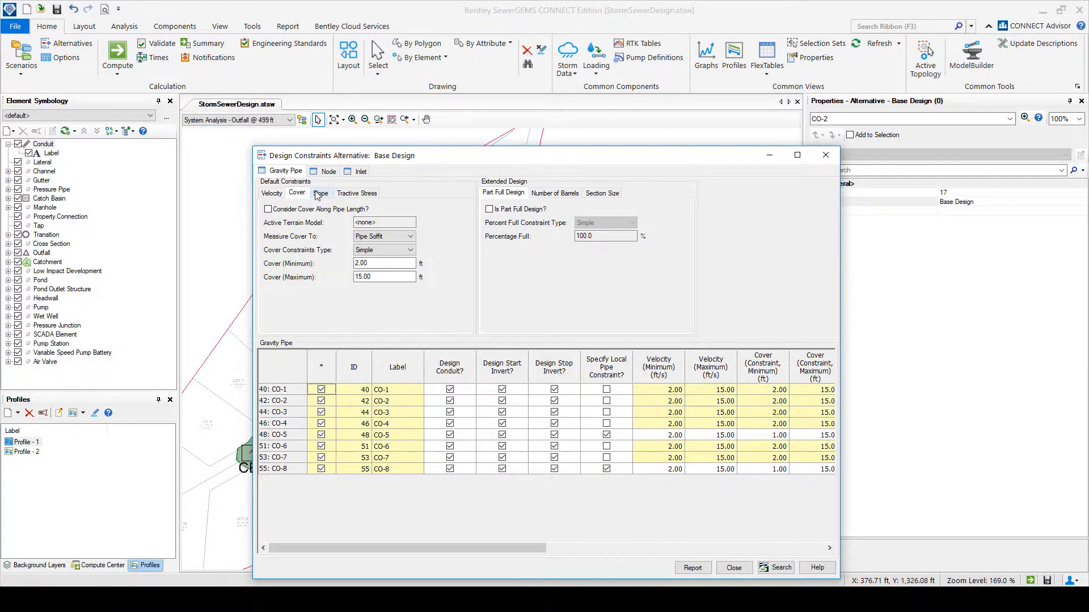
pyautogui.doubleClick(392, 266)
pyautogui.doubleClick(390, 278)
# Check the gravity pipe rows of CO-5 and CO-8 and locate these outfall conduits in the drawing.
pyautogui.click(398, 436)
pyautogui.click(285, 436)
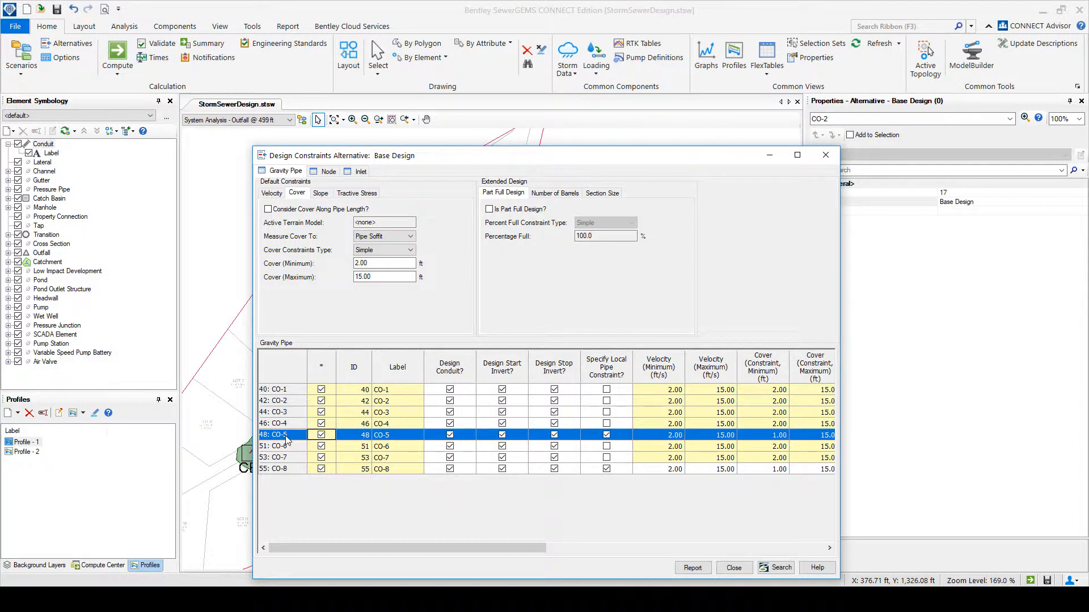
pyautogui.click(285, 470)
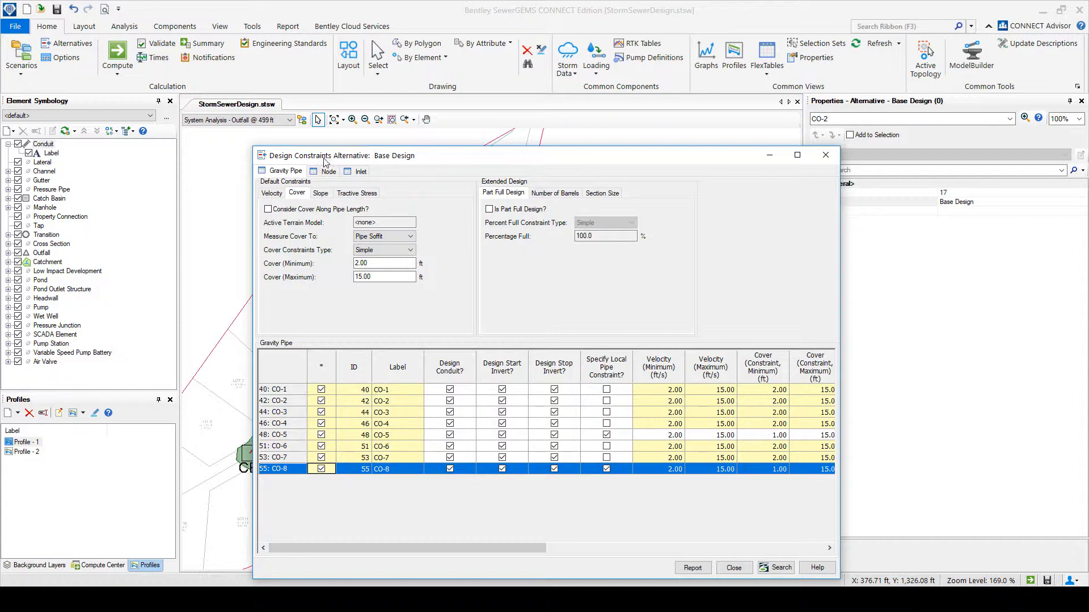
pyautogui.moveTo(330, 156); pyautogui.dragTo(633, 163)
pyautogui.moveTo(445, 201); pyautogui.dragTo(304, 189)
pyautogui.click(461, 186)
pyautogui.moveTo(523, 357); pyautogui.dragTo(361, 324)
pyautogui.moveTo(456, 350); pyautogui.dragTo(380, 339)
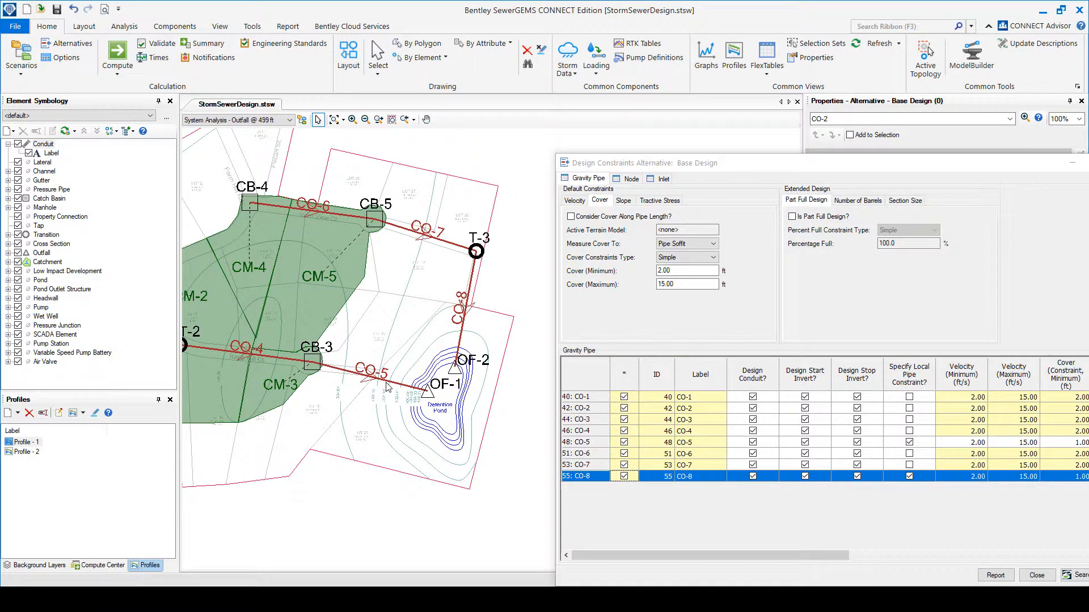
pyautogui.click(462, 318)
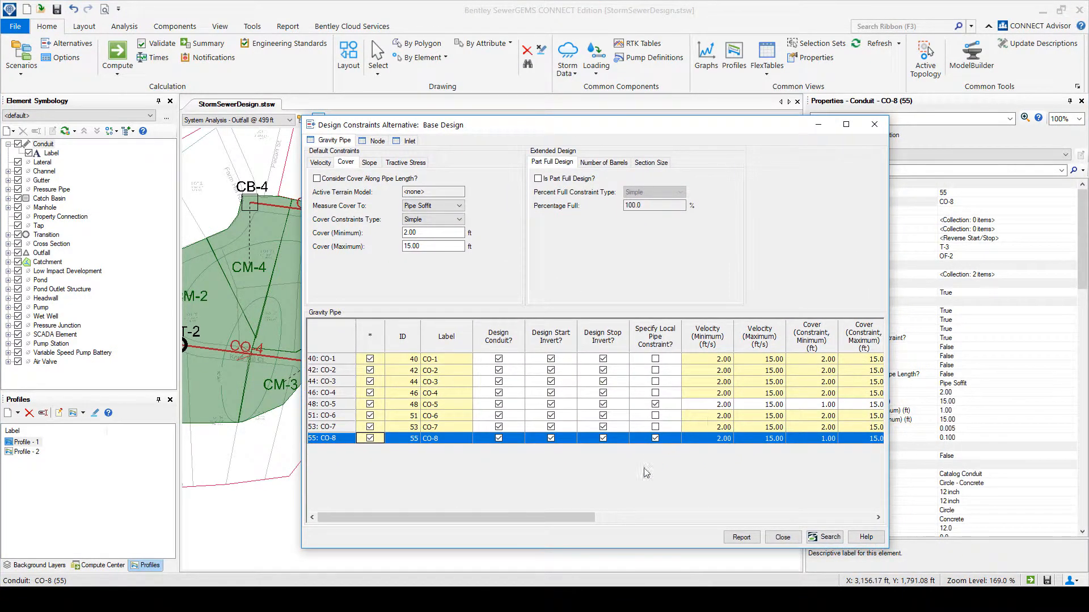
# Examine the local pipe constraints and minimum cover values of conduits CO-8 and CO-5 in the gravity pipe table.
pyautogui.moveTo(579, 517); pyautogui.dragTo(676, 525)
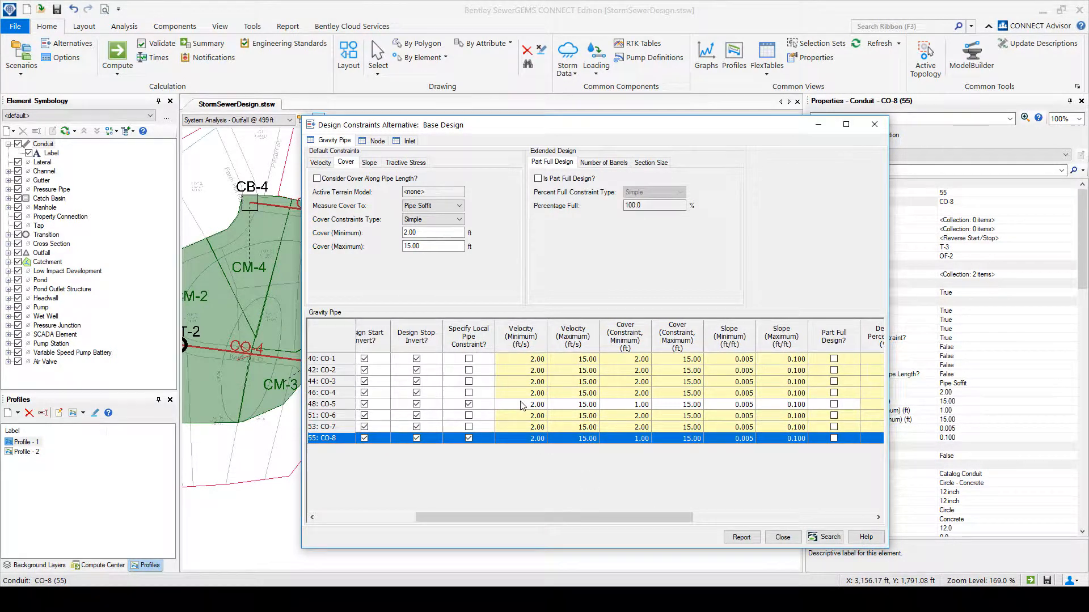
pyautogui.click(645, 440)
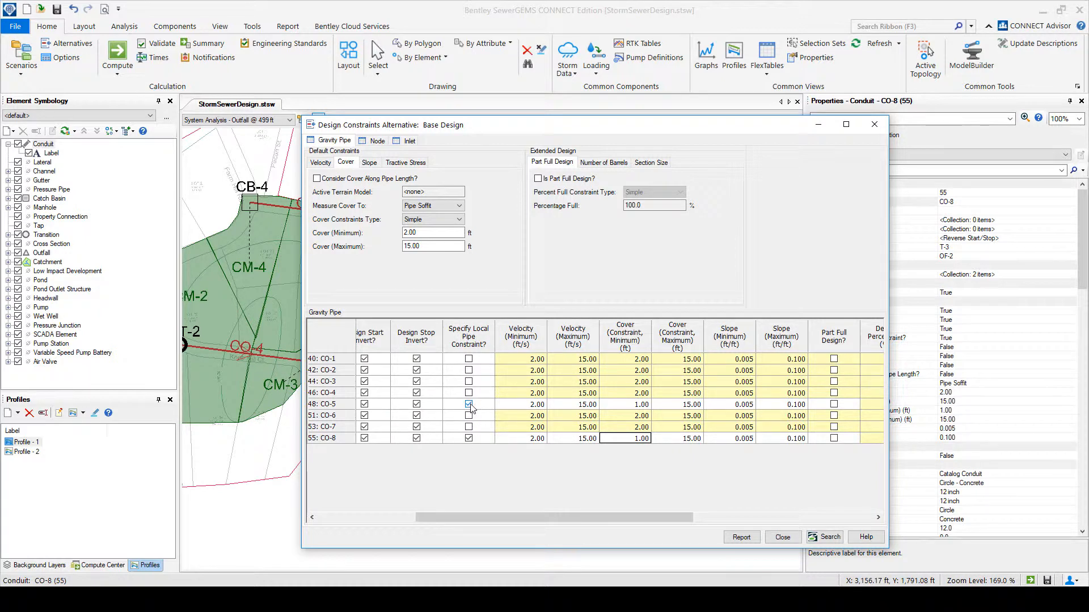
pyautogui.click(638, 441)
pyautogui.click(638, 406)
# Review the default minimum and maximum velocity and slope constraints for gravity pipes.
pyautogui.click(321, 164)
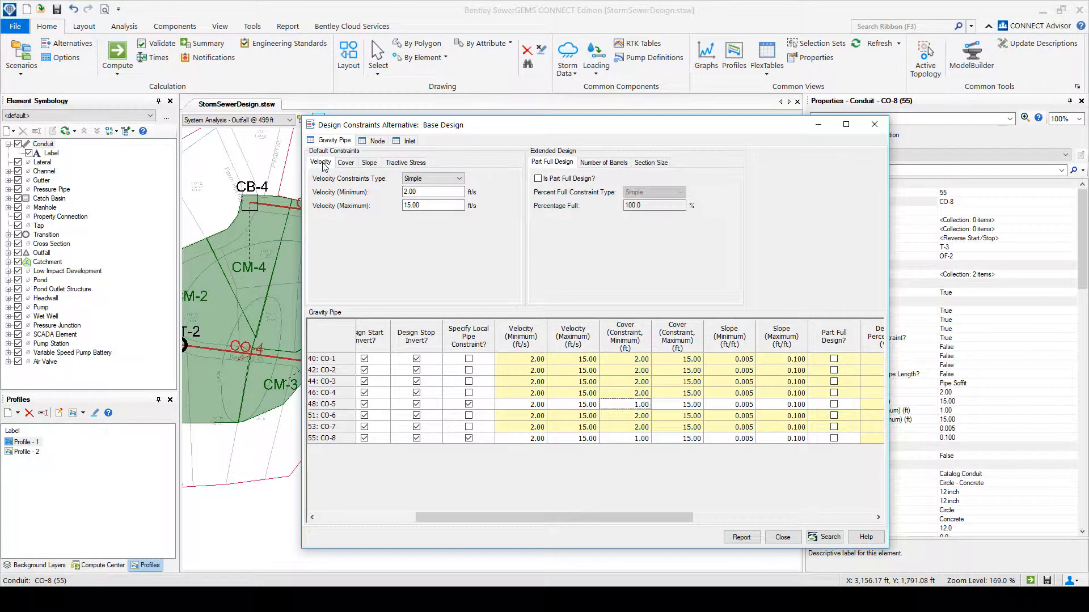
pyautogui.doubleClick(443, 193)
pyautogui.click(442, 206)
pyautogui.click(369, 163)
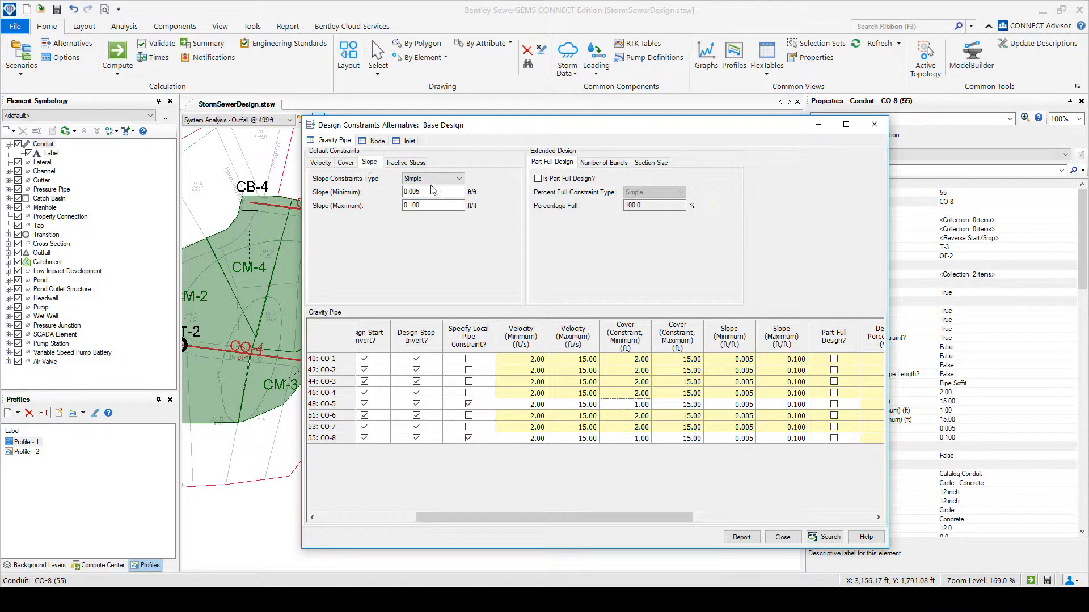
pyautogui.doubleClick(434, 192)
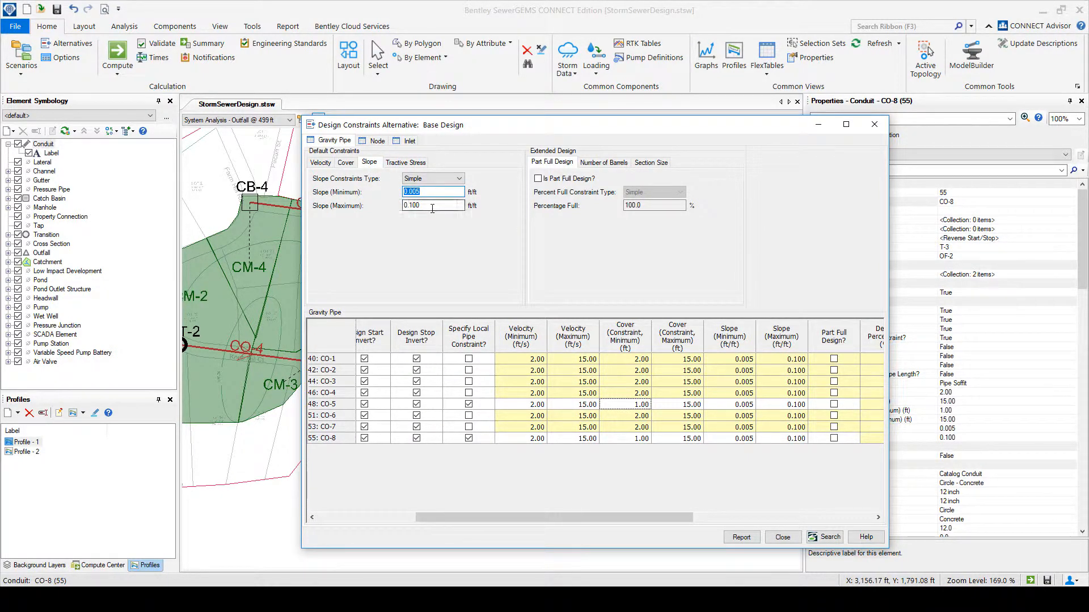
pyautogui.doubleClick(433, 206)
# Recheck the default minimum values for cover, slope and velocity in the gravity pipe constraints.
pyautogui.click(346, 164)
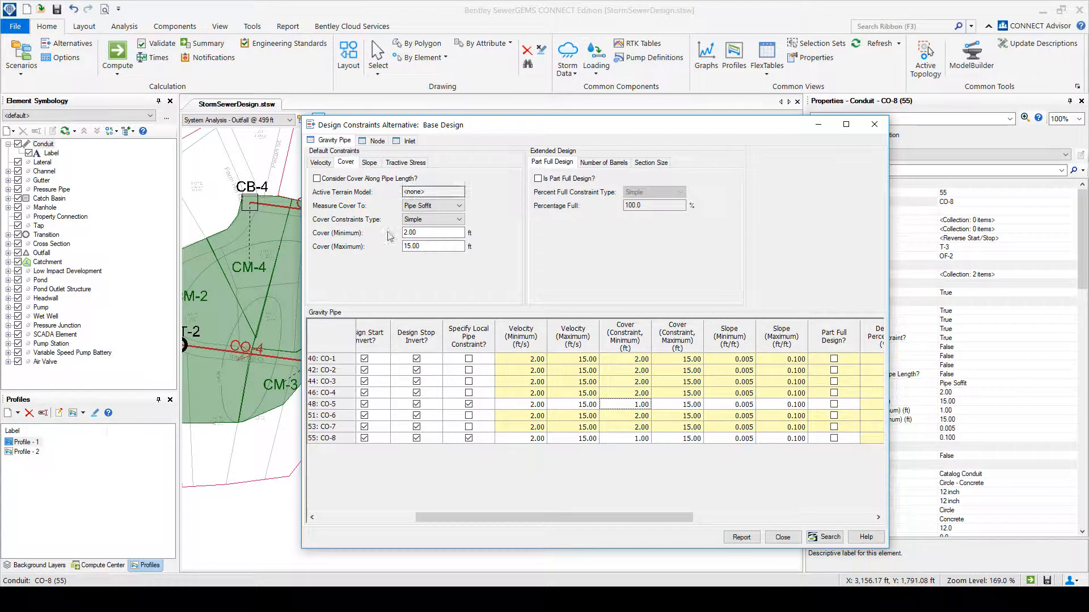
pyautogui.doubleClick(428, 234)
pyautogui.click(372, 165)
pyautogui.click(439, 193)
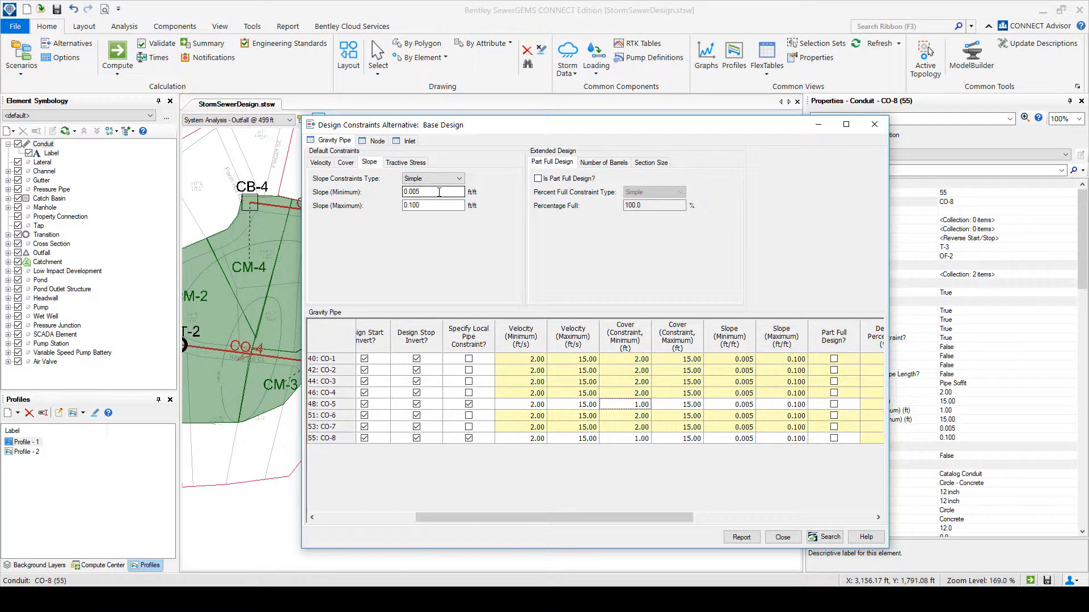
pyautogui.doubleClick(439, 192)
pyautogui.click(322, 165)
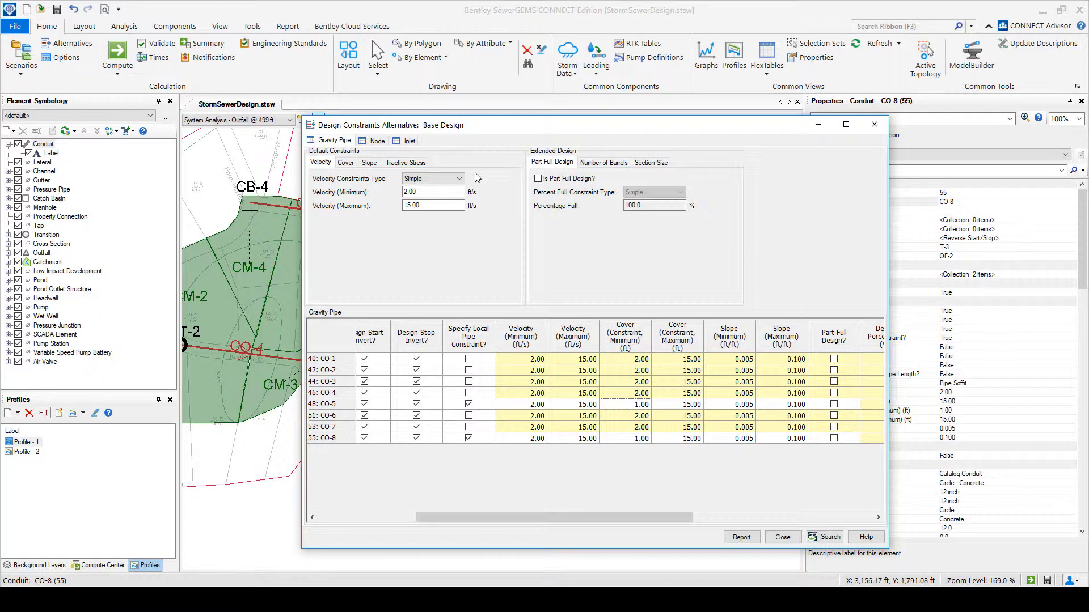
pyautogui.click(441, 192)
# Review the node design constraints, including pipe matching and drop structures and the OF-1 and OF-2 rows, and close the Base Design alternative.
pyautogui.click(374, 141)
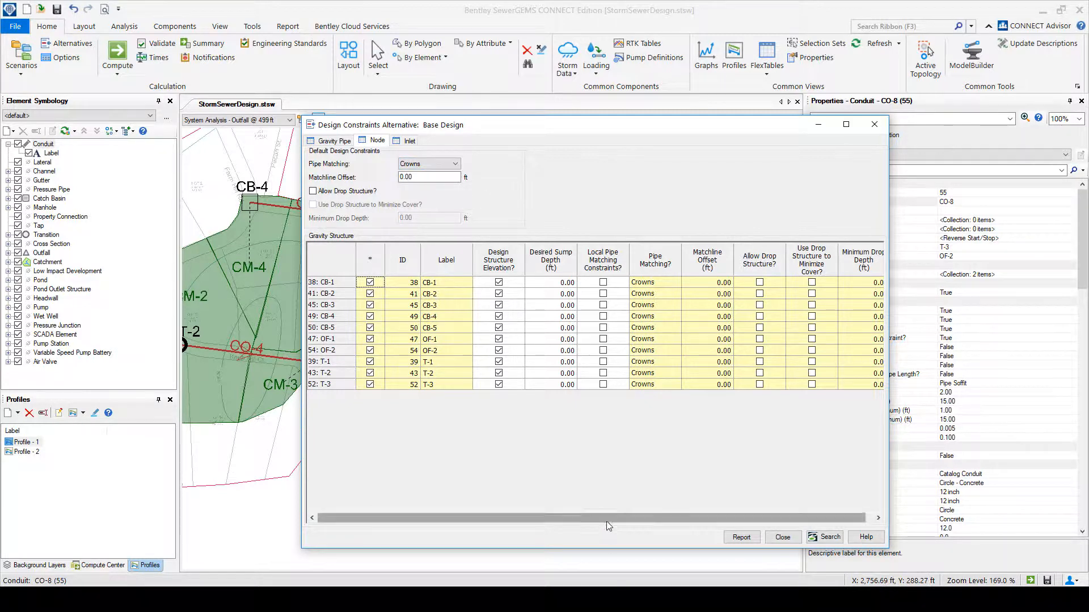
pyautogui.moveTo(609, 519); pyautogui.dragTo(659, 523)
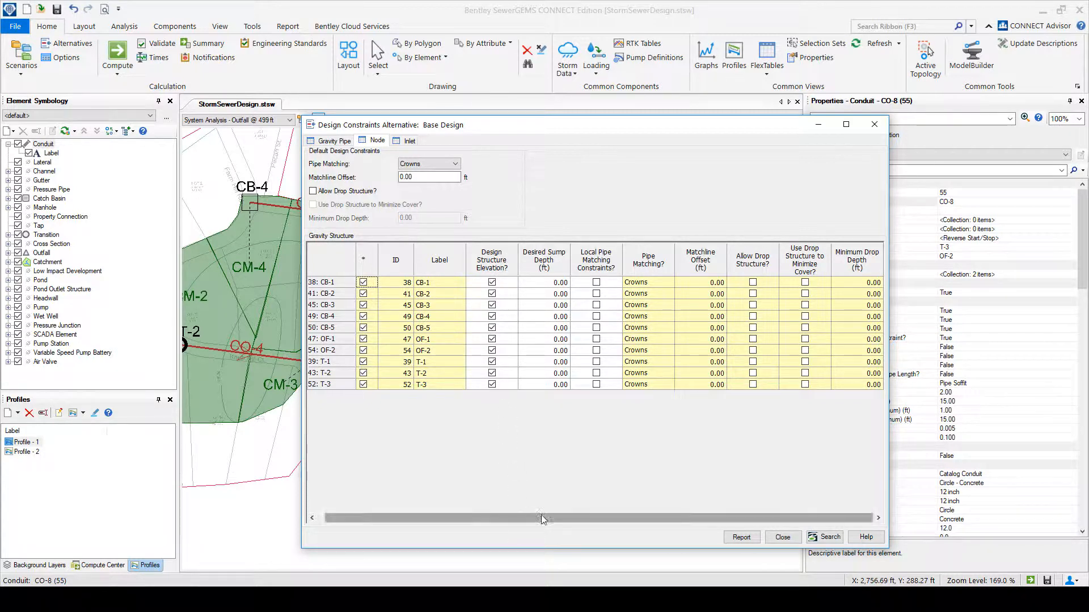
pyautogui.moveTo(542, 519); pyautogui.dragTo(455, 511)
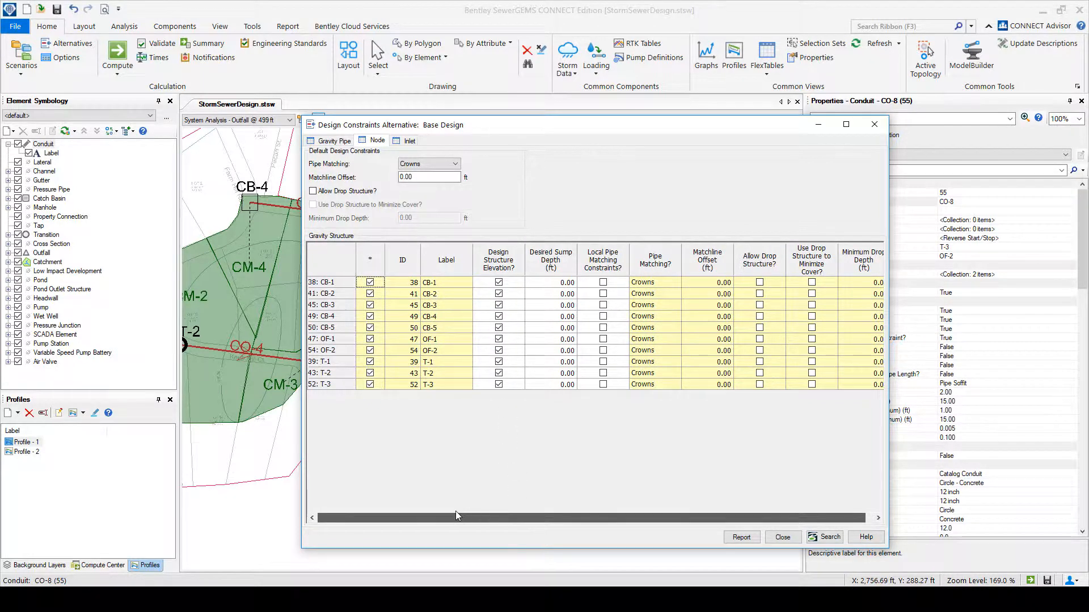
pyautogui.click(334, 341)
pyautogui.click(335, 351)
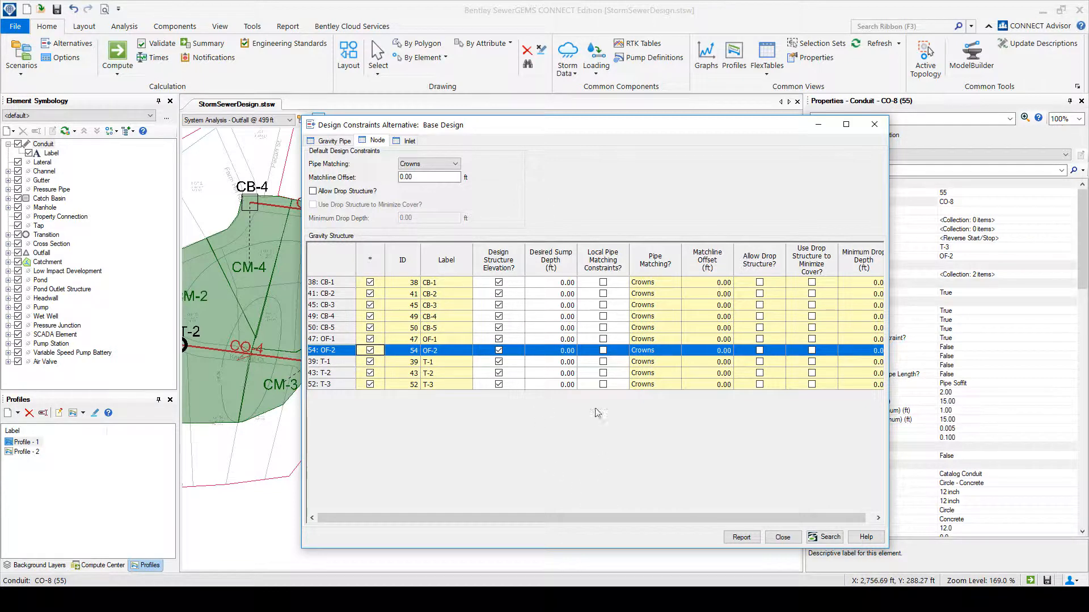
pyautogui.moveTo(518, 128); pyautogui.dragTo(478, 120)
pyautogui.moveTo(546, 512); pyautogui.dragTo(706, 517)
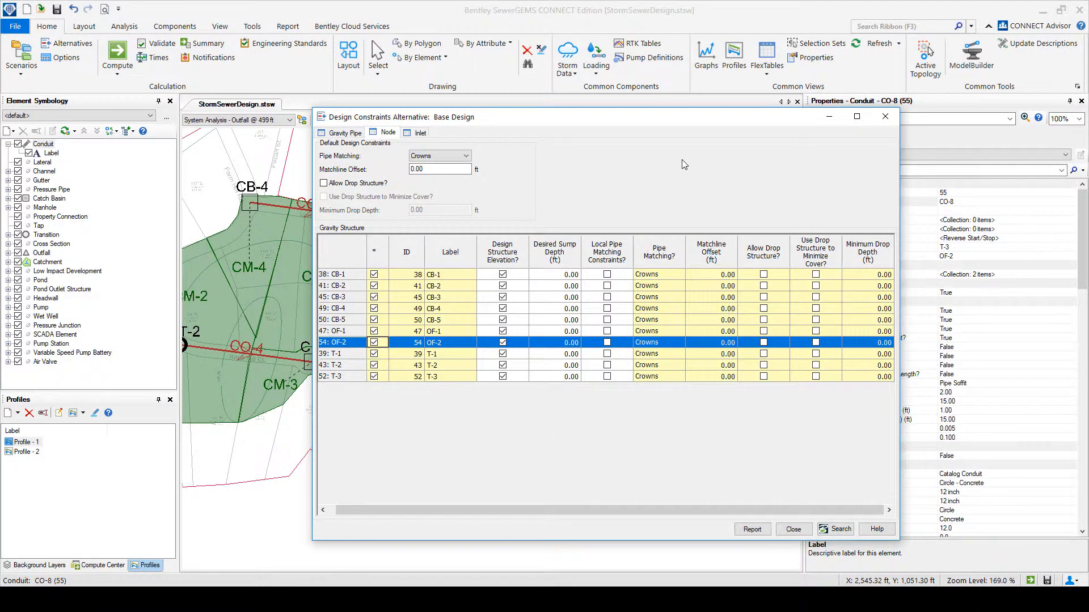
pyautogui.click(793, 529)
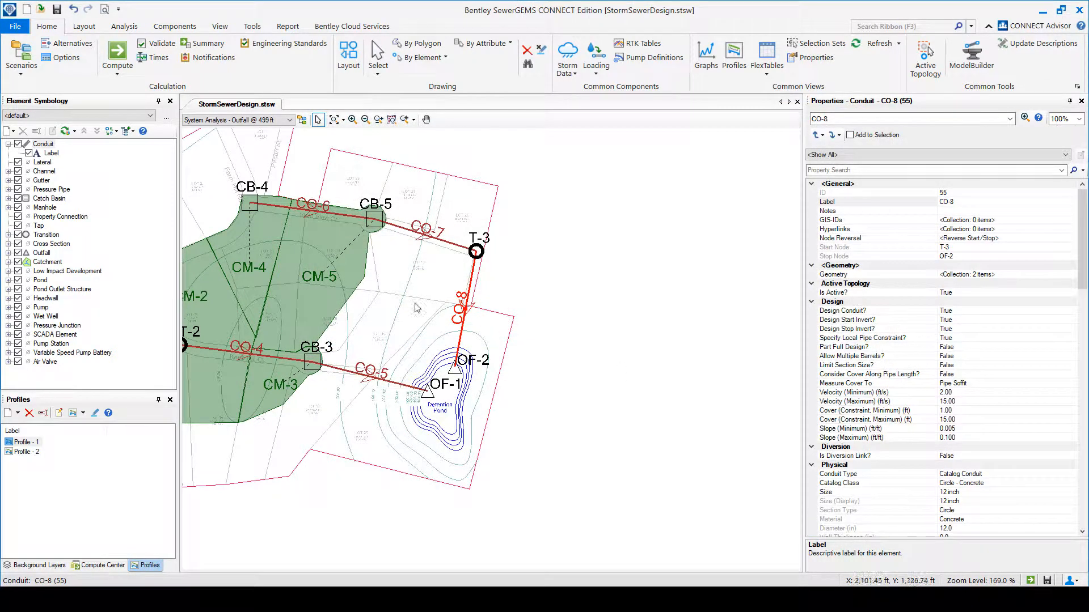
# Inspect the properties of outfalls OF-2 and OF-1, make System Design - Free Outfall the current scenario and check OF-1's boundary condition type.
pyautogui.click(455, 368)
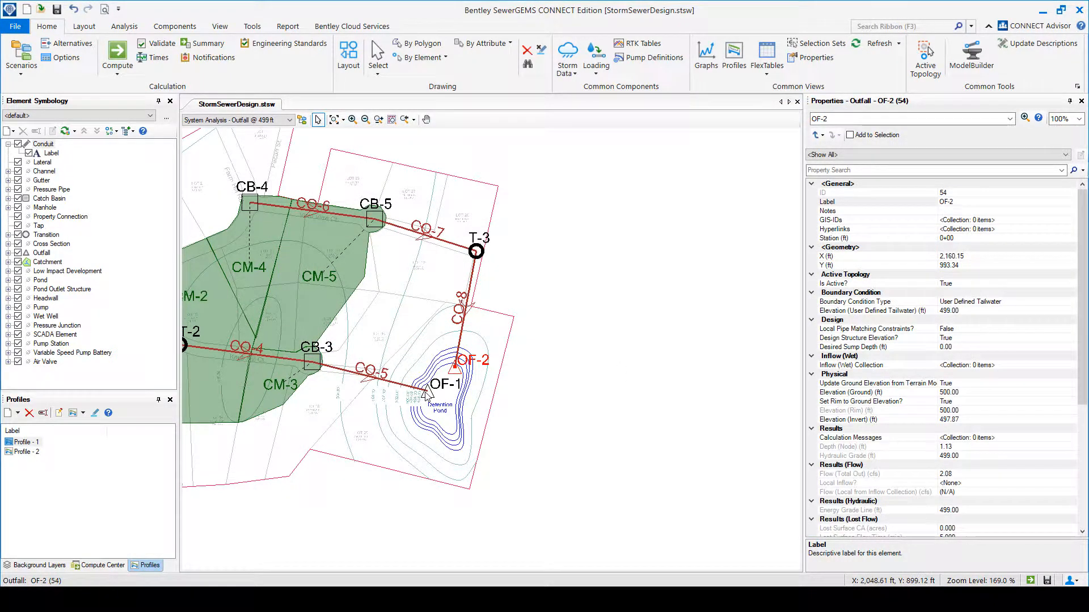
pyautogui.click(426, 391)
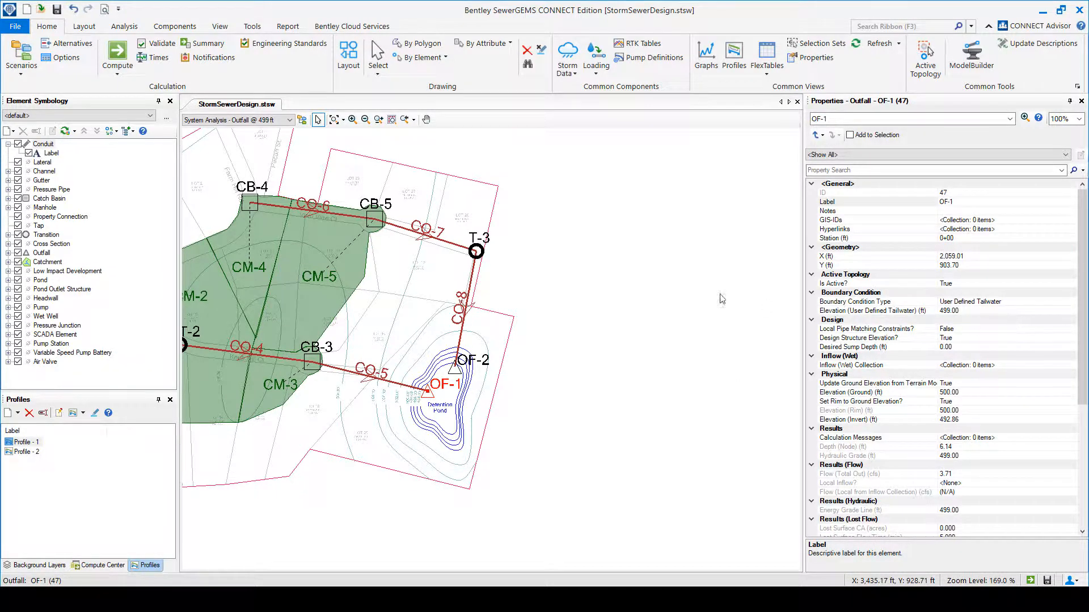
pyautogui.click(265, 120)
pyautogui.click(244, 138)
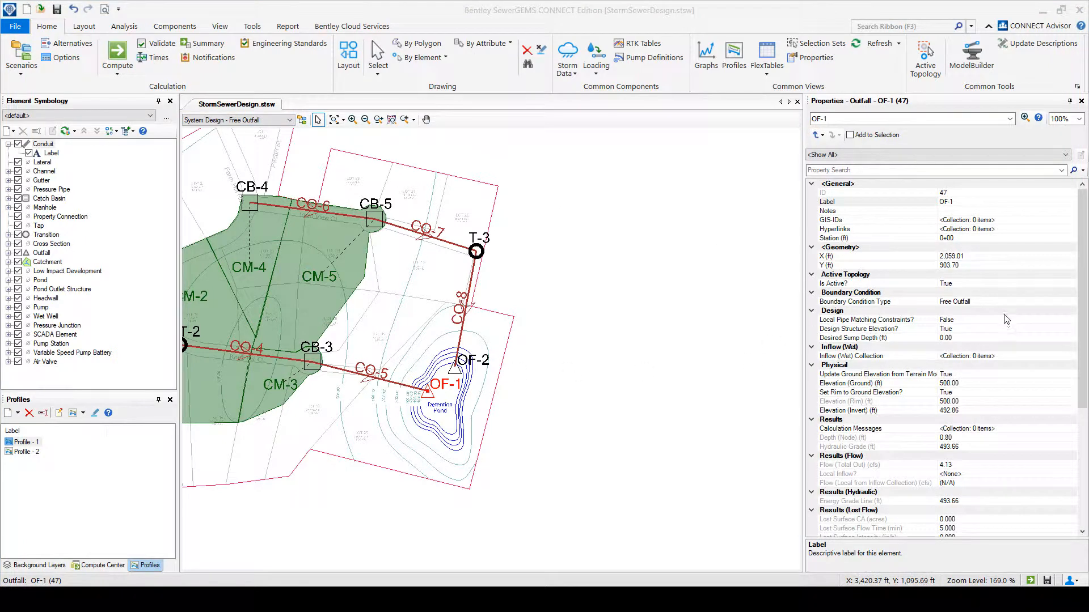
pyautogui.click(1010, 309)
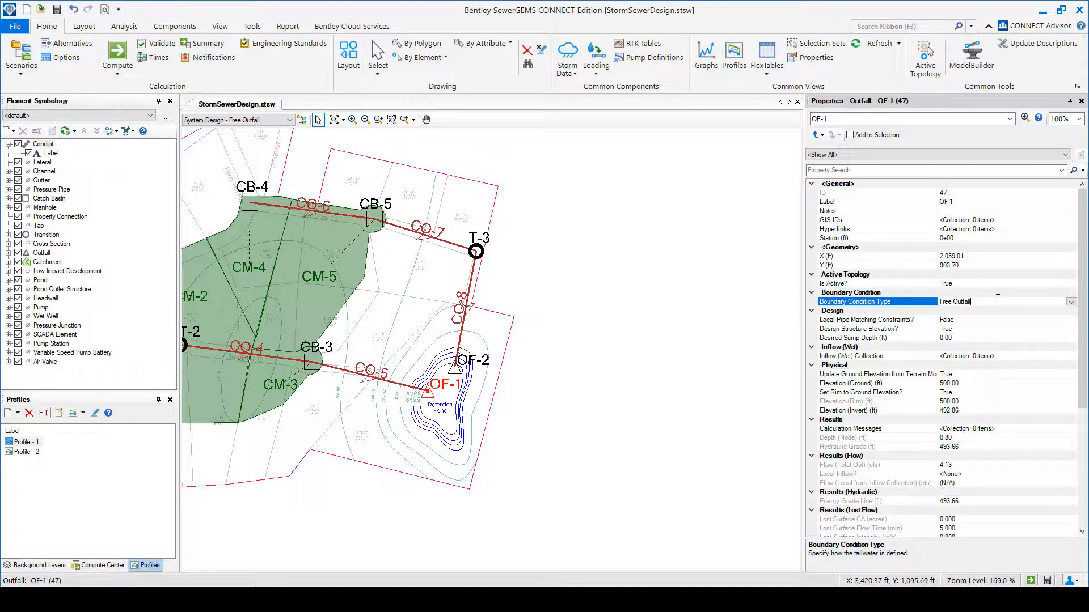
# Check the ground elevations of outfall OF-1 and catch basin CB-5, and clear the selection.
pyautogui.click(964, 383)
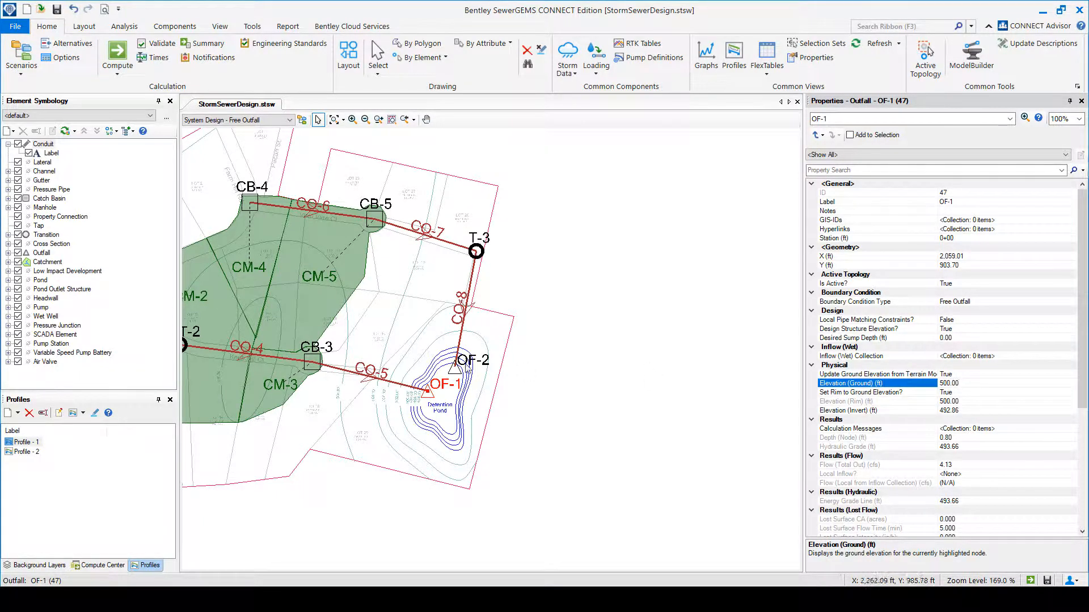
pyautogui.click(379, 218)
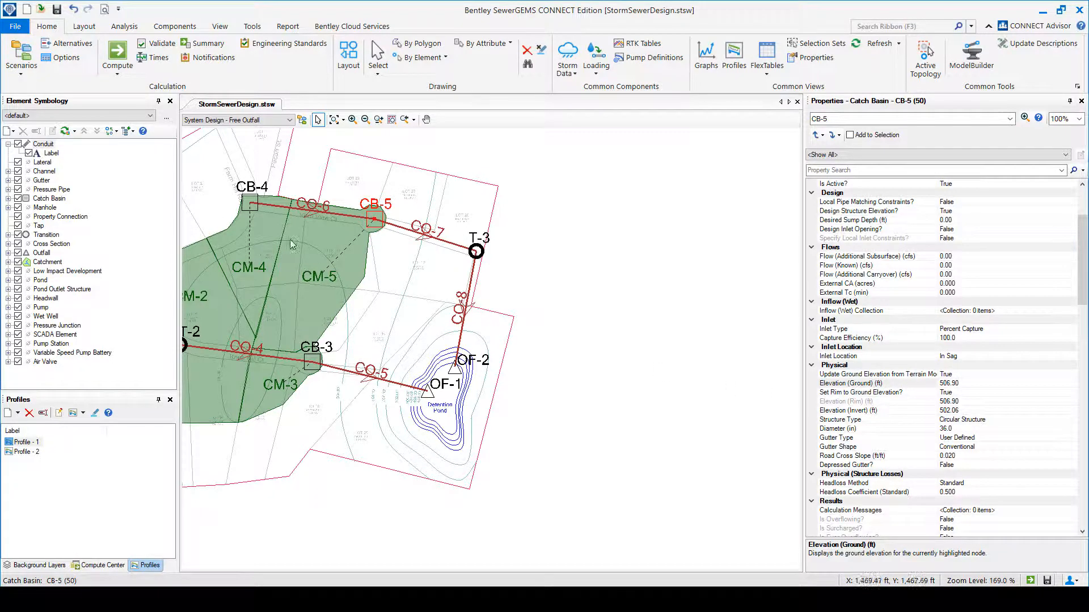
pyautogui.click(585, 357)
pyautogui.moveTo(586, 358)
pyautogui.mouseDown()
pyautogui.moveTo(727, 370)
pyautogui.moveTo(784, 363)
pyautogui.mouseUp()
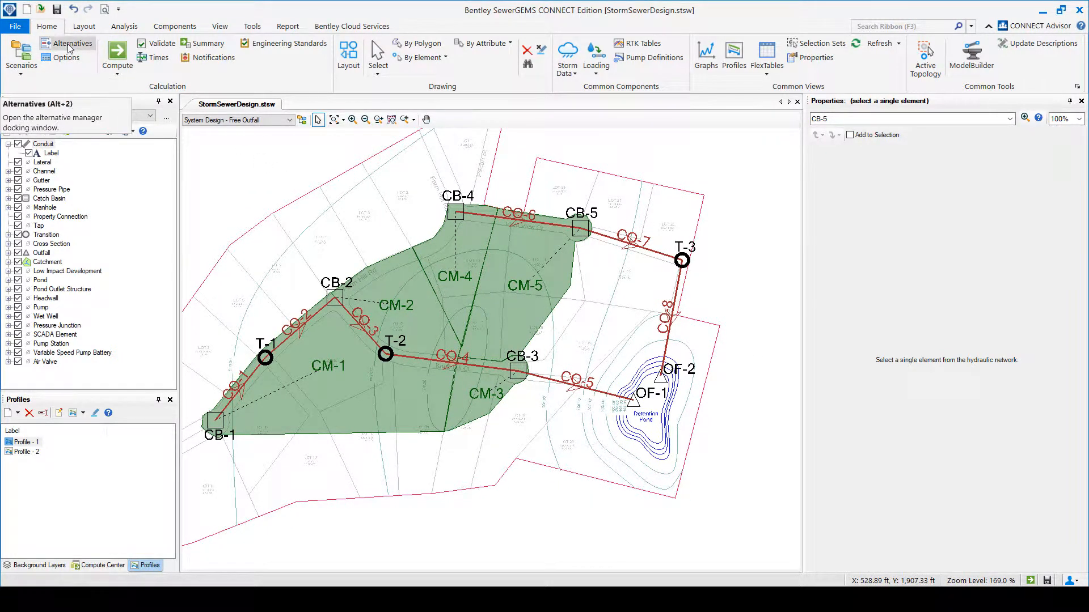
# Highlight the route of Profile - 1 on the plan.
pyautogui.click(32, 444)
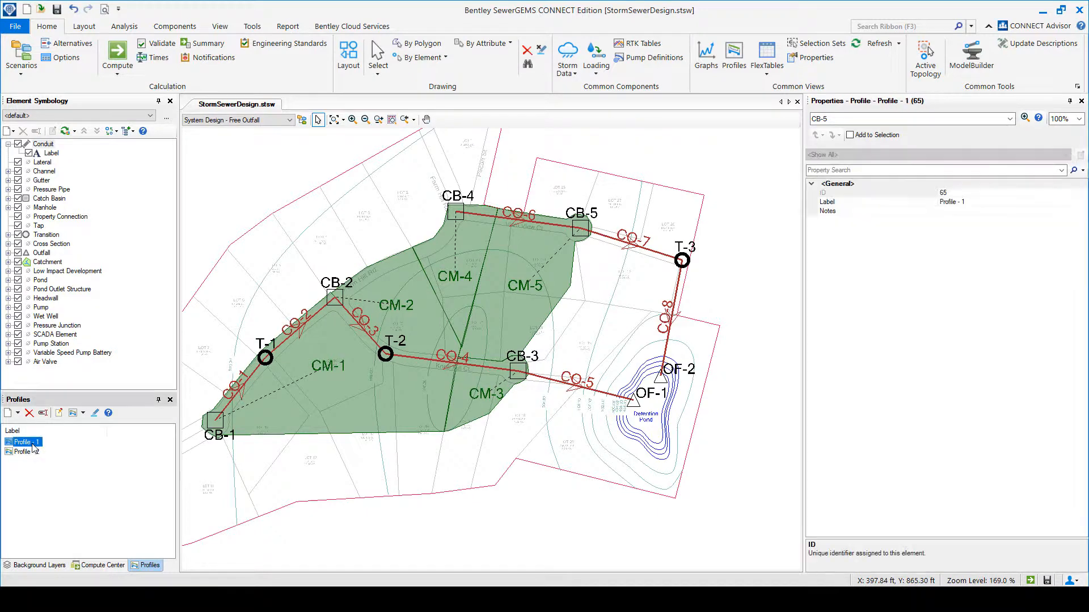
pyautogui.doubleClick(32, 445)
pyautogui.click(462, 356)
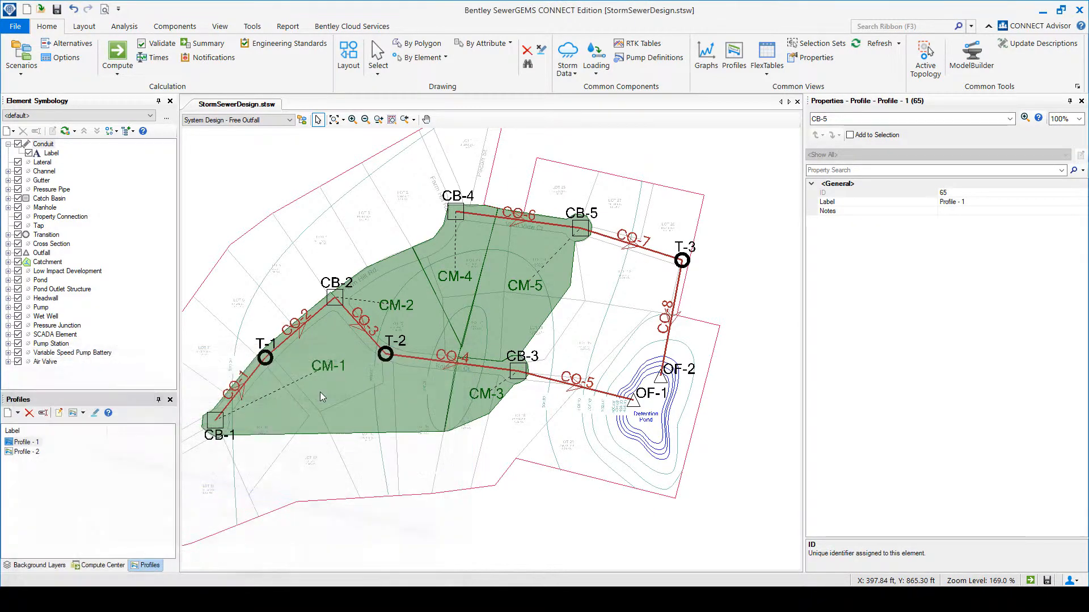
pyautogui.click(95, 413)
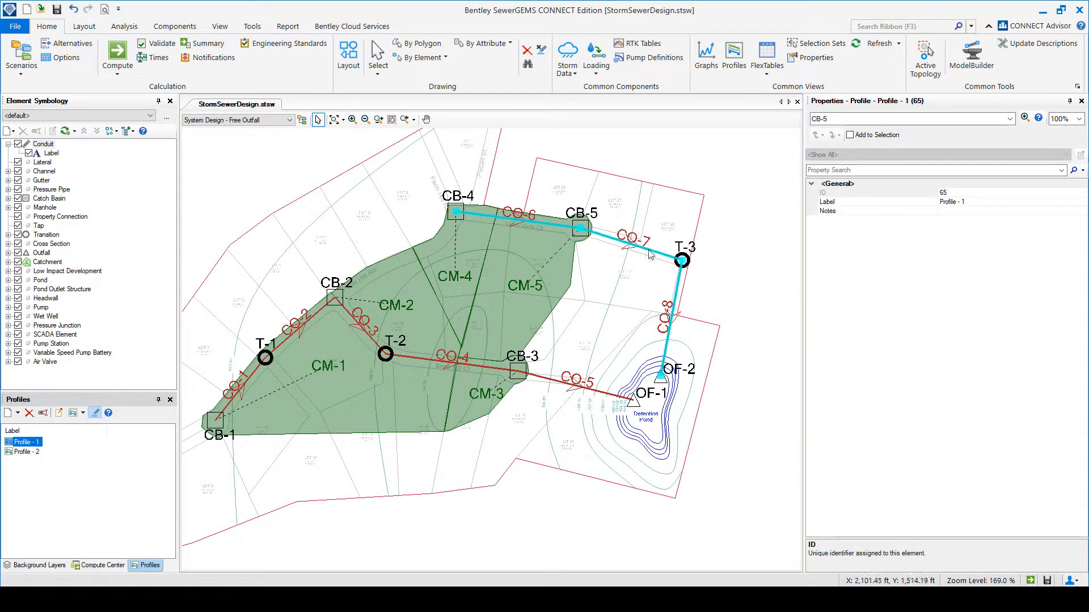
# View Profile - 1 at full size with annotations for its nodes and conduits, and close the profile.
pyautogui.doubleClick(33, 445)
pyautogui.moveTo(226, 355); pyautogui.dragTo(472, 226)
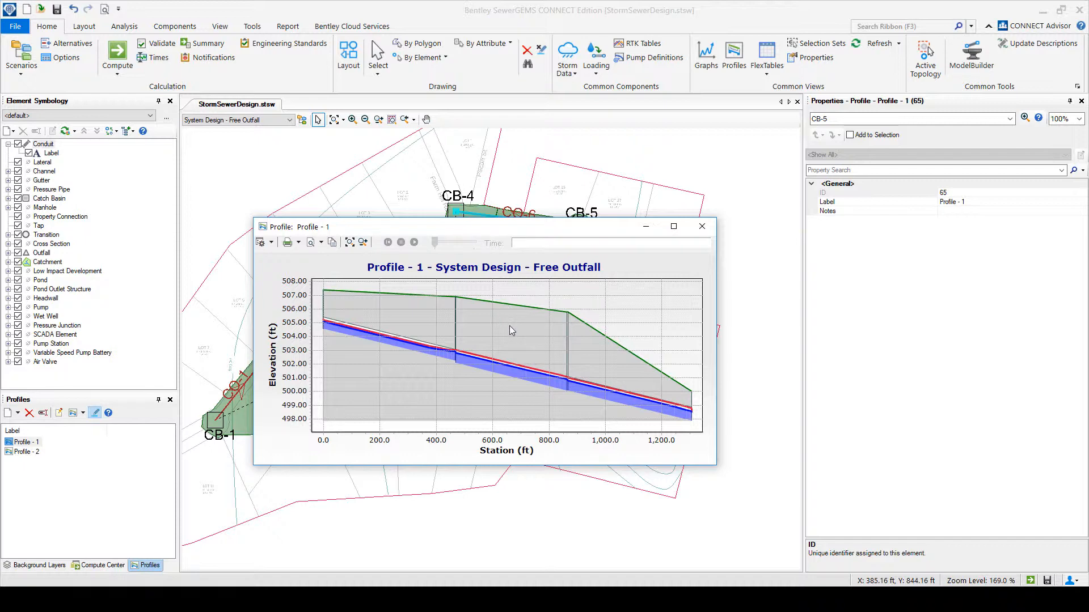
pyautogui.click(674, 226)
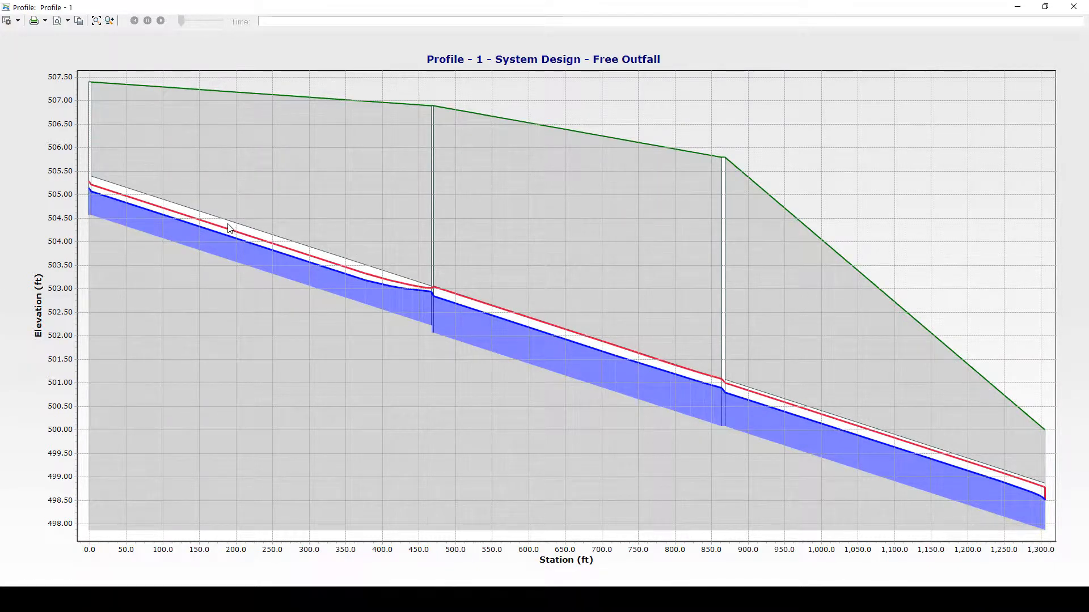
pyautogui.click(18, 20)
pyautogui.click(39, 29)
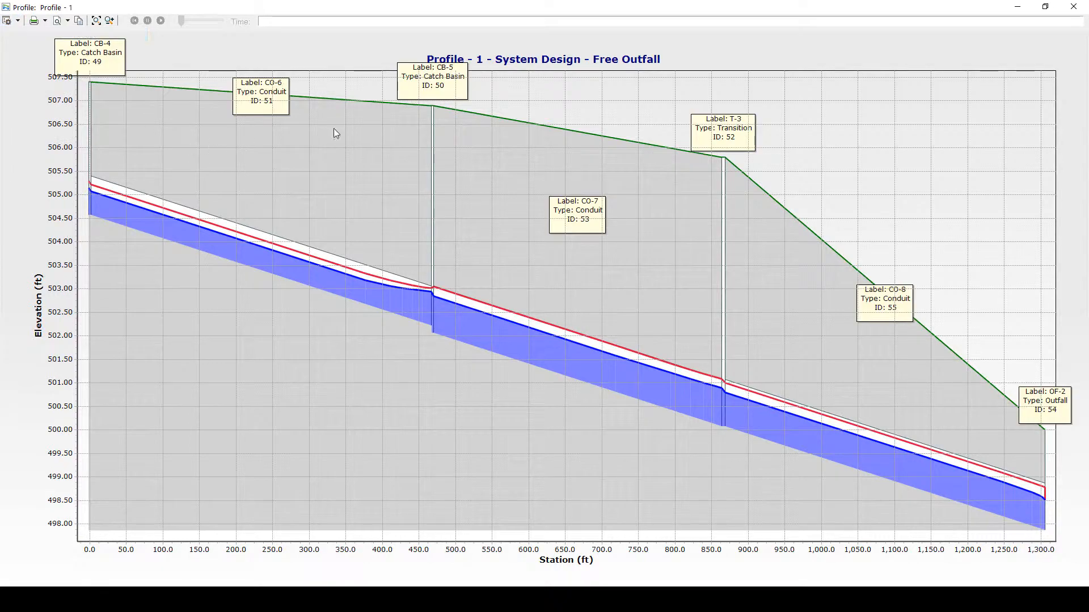
pyautogui.click(1074, 6)
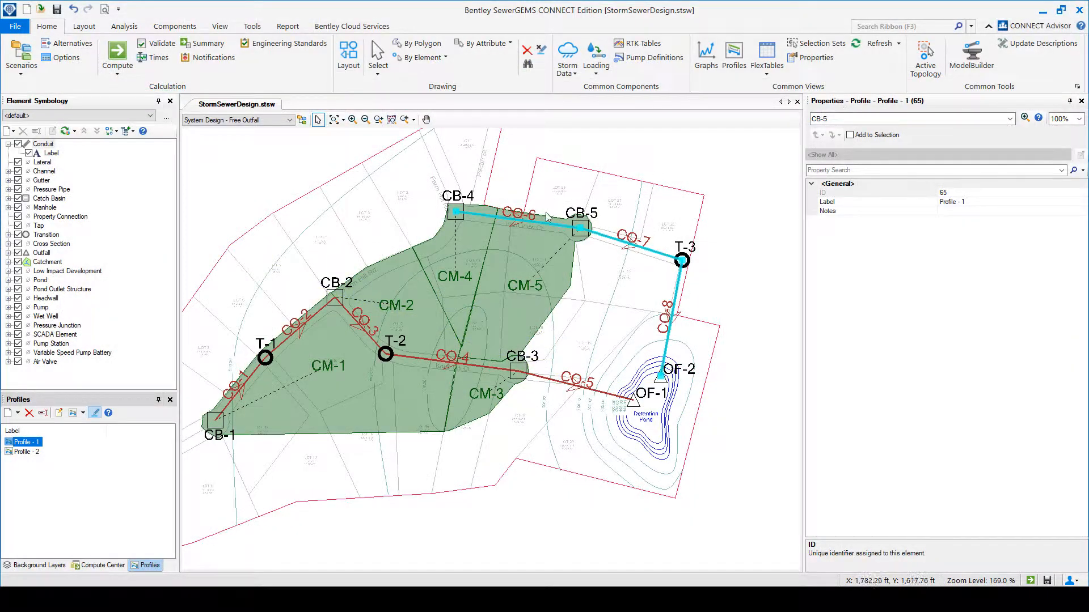
# Filter the conduit properties by "sl" and compare the slopes of conduits CO-6, CO-7 and CO-8.
pyautogui.click(519, 220)
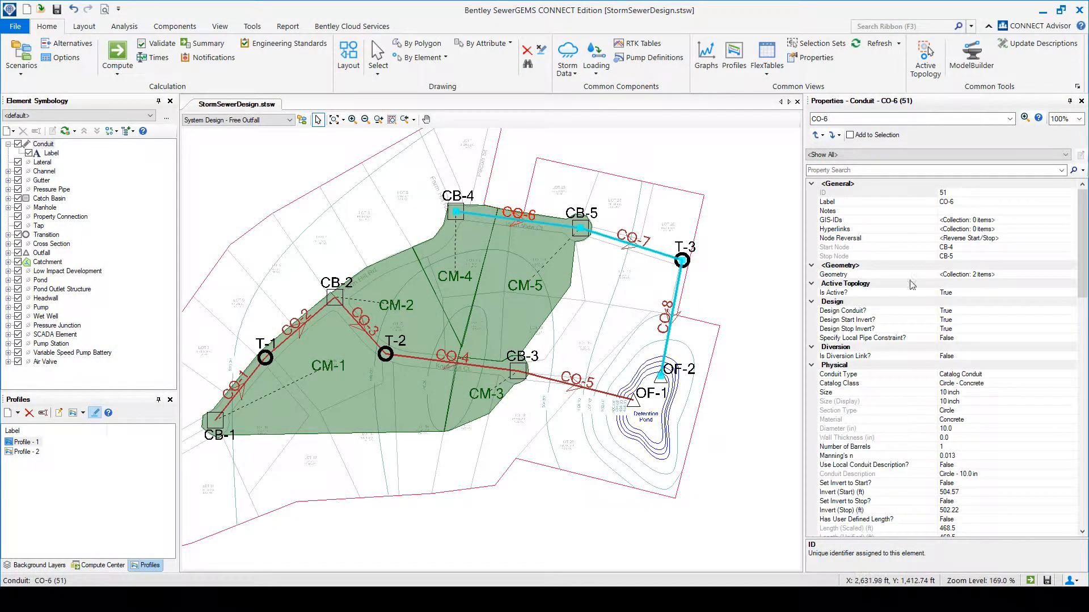
pyautogui.click(966, 169)
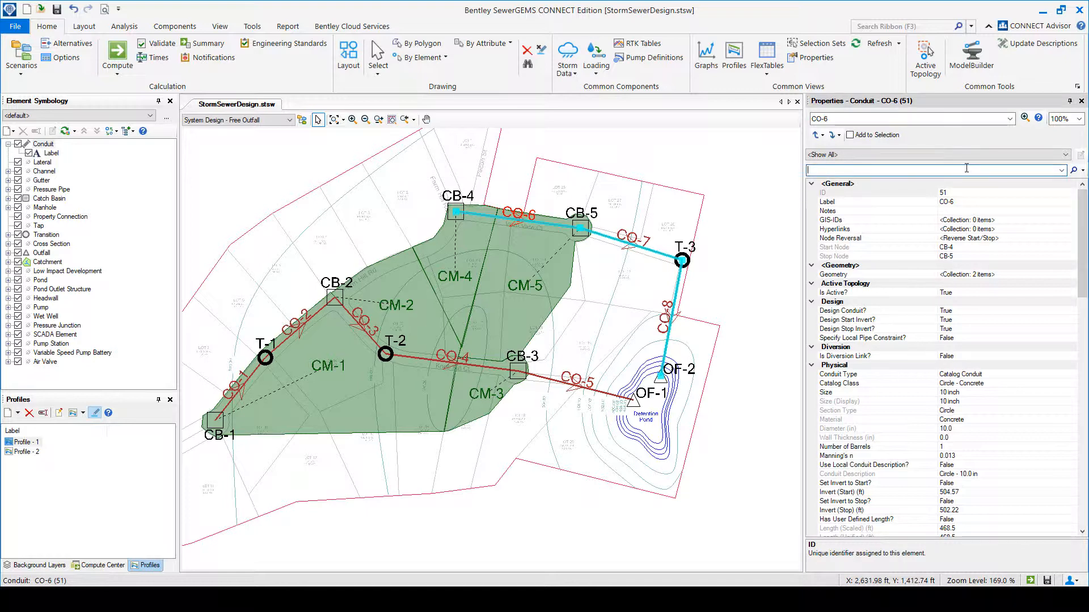
pyautogui.write('sl')
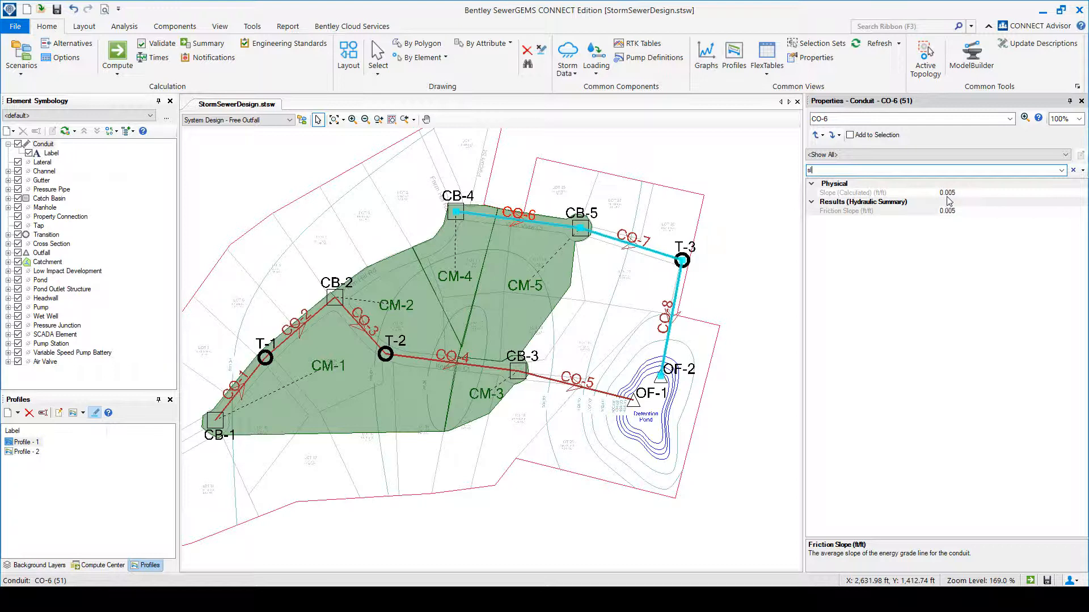
pyautogui.click(635, 247)
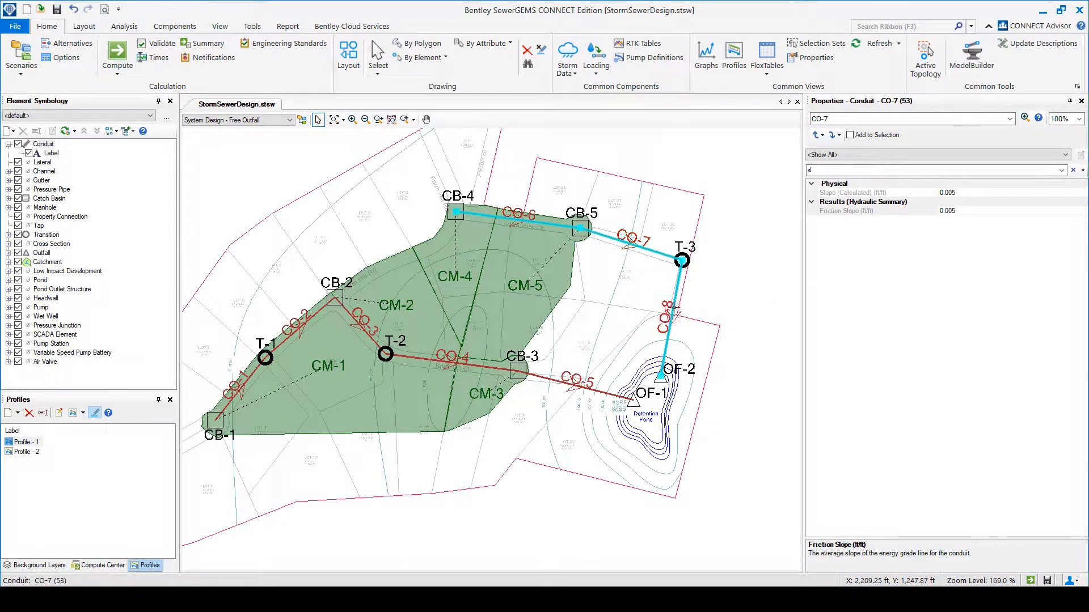
pyautogui.click(675, 318)
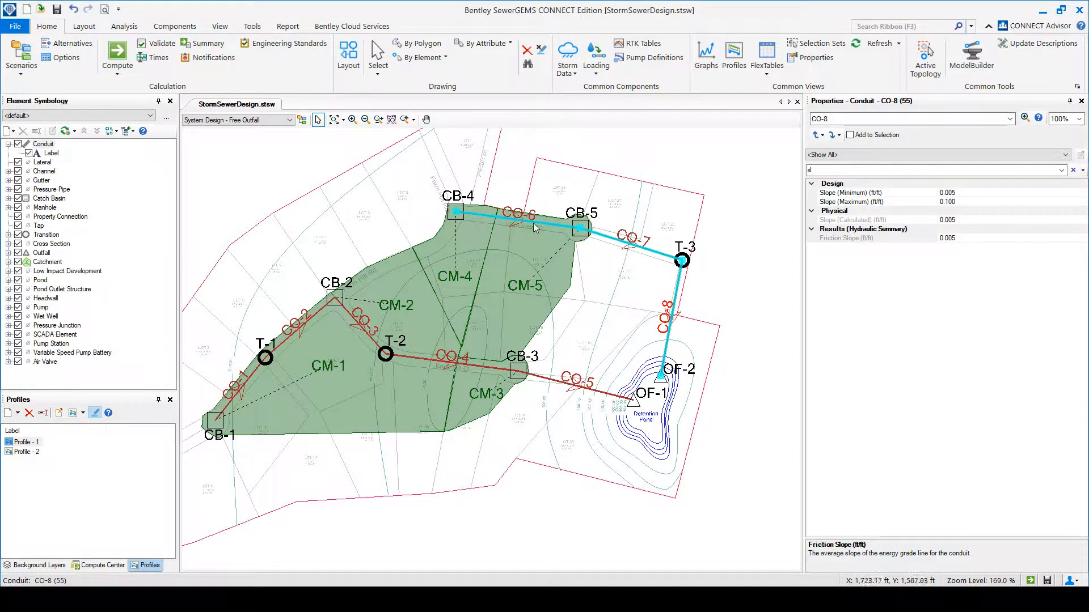
# Filter the conduit properties by "si" and compare the pipe sizes of CO-6, CO-7 and CO-8.
pyautogui.click(823, 170)
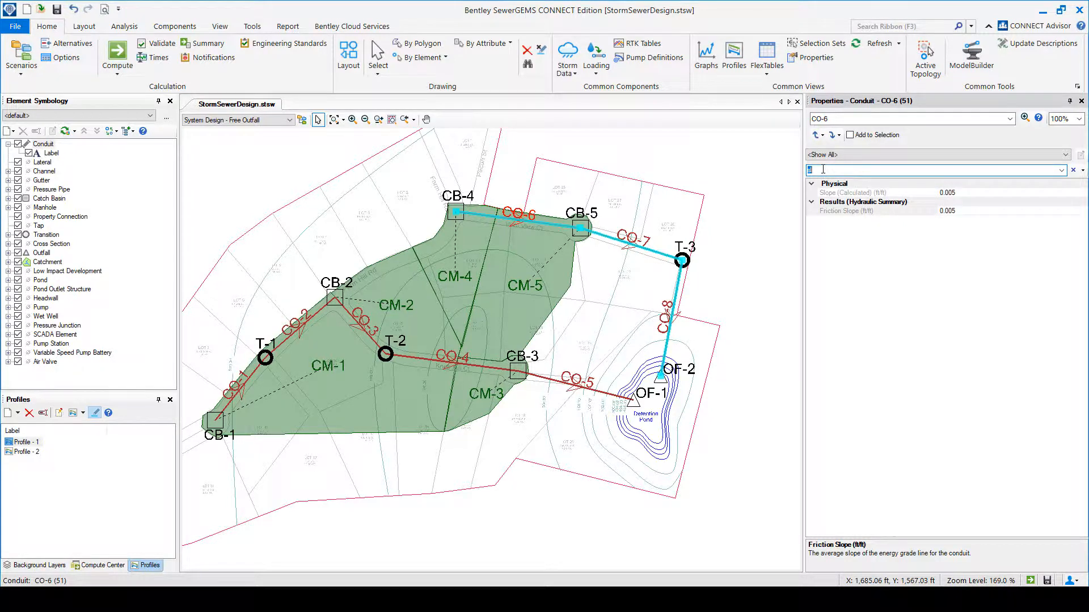
pyautogui.write('s')
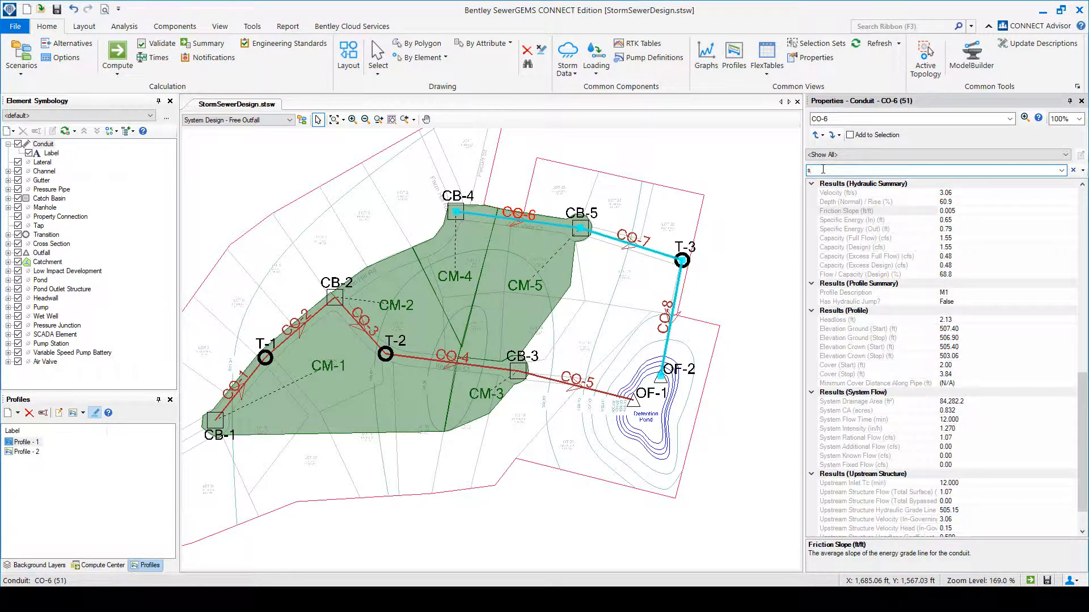
pyautogui.write('l')
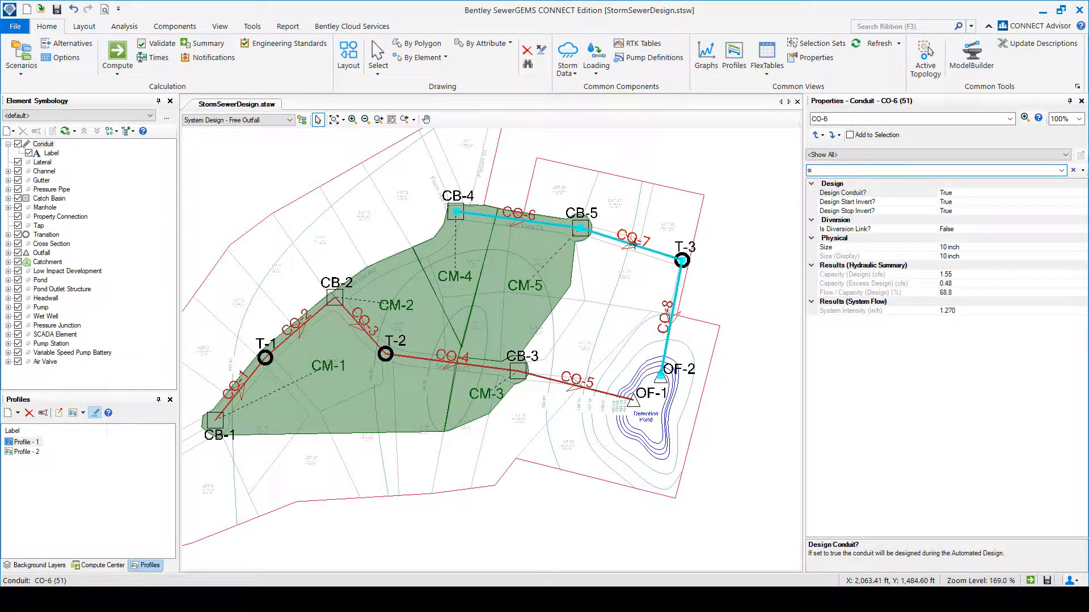
pyautogui.click(634, 245)
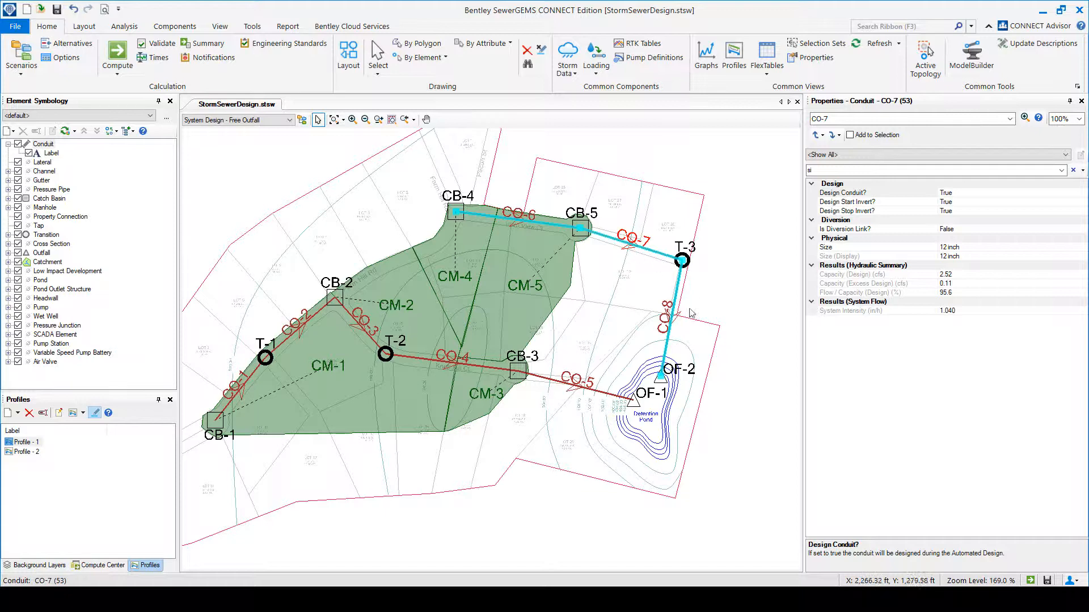
pyautogui.click(672, 316)
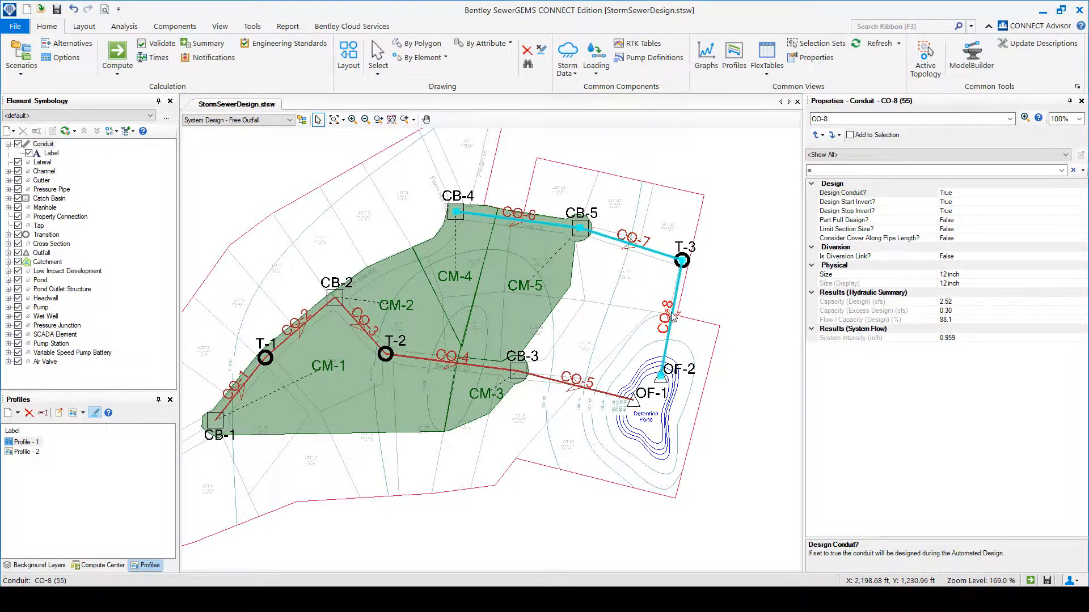
# Clear the property filter, check the Profile Description result of conduit CO-8, and clear the selection.
pyautogui.click(1072, 171)
pyautogui.moveTo(1079, 238); pyautogui.dragTo(1067, 382)
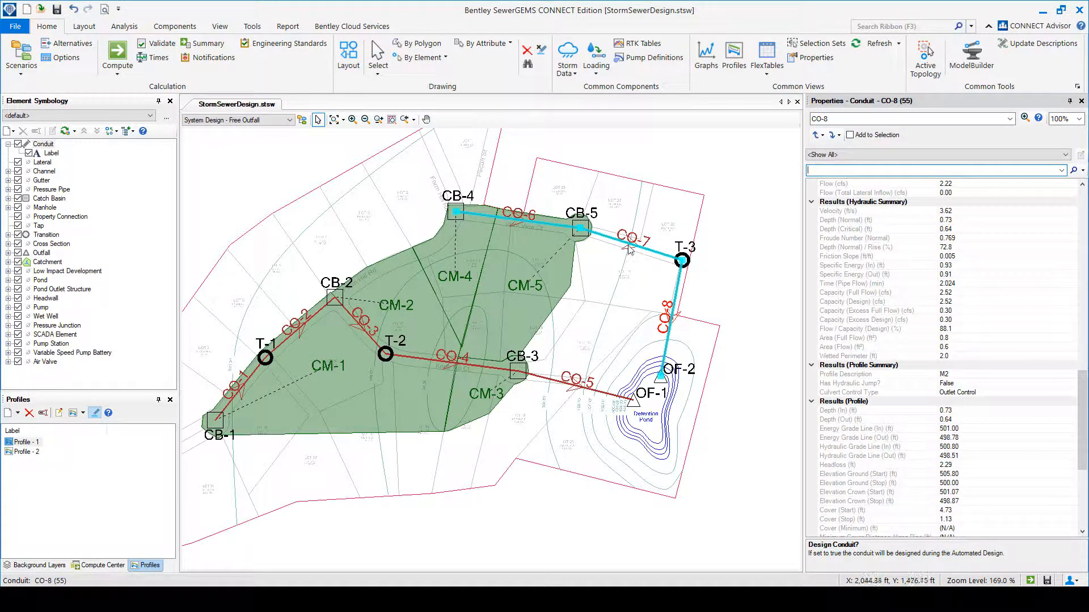
pyautogui.click(917, 374)
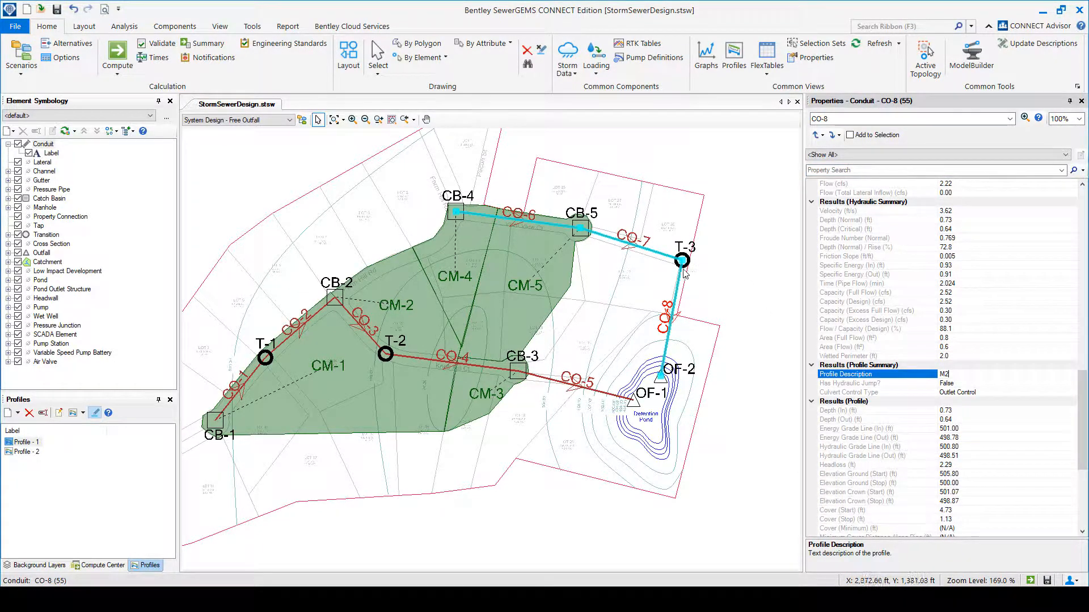
pyautogui.click(538, 225)
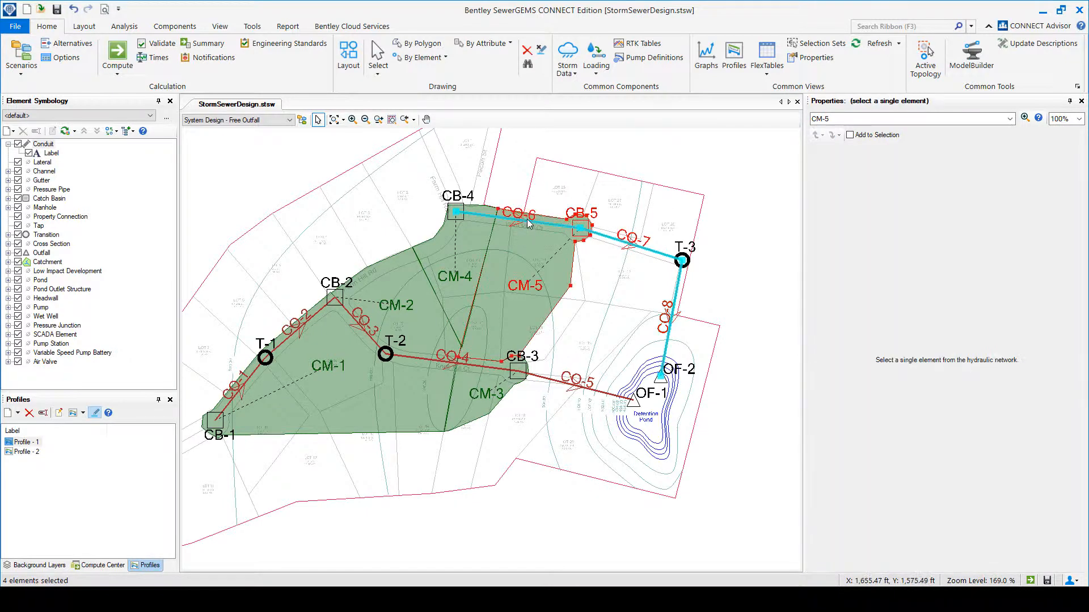
pyautogui.click(756, 183)
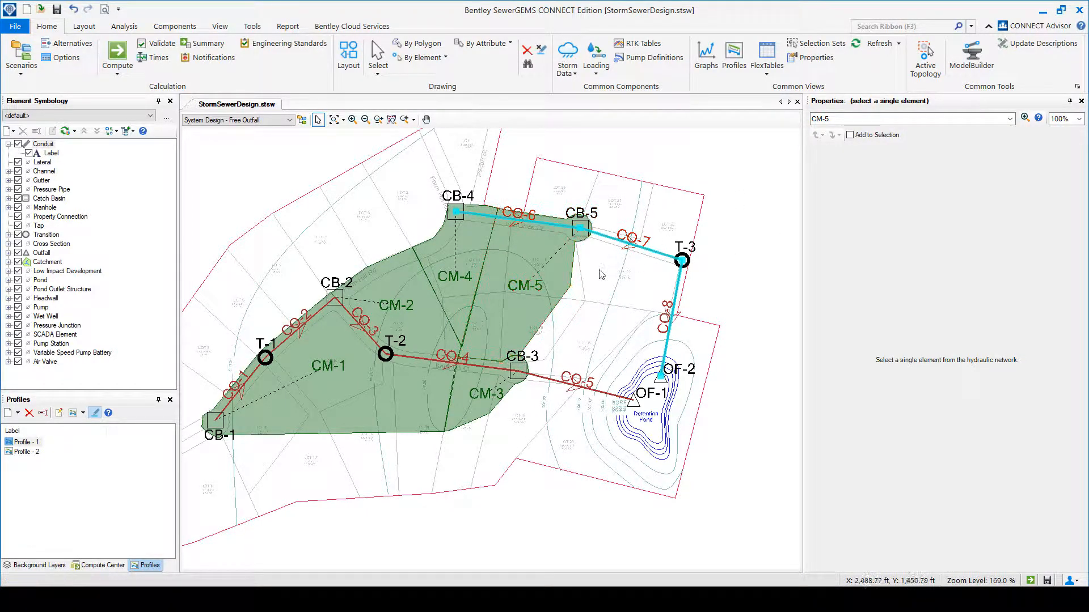
# Compare the Depth/Rise results of conduits CO-8, CO-7 and CO-6.
pyautogui.click(675, 307)
pyautogui.scroll(-1, 1083, 214)
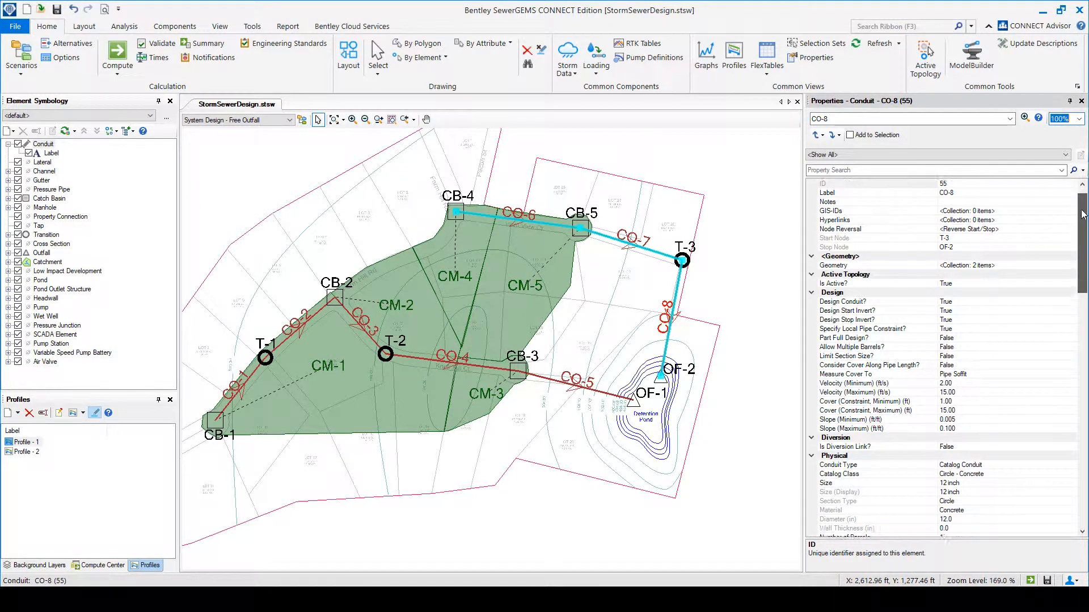
pyautogui.moveTo(1083, 215); pyautogui.dragTo(1062, 334)
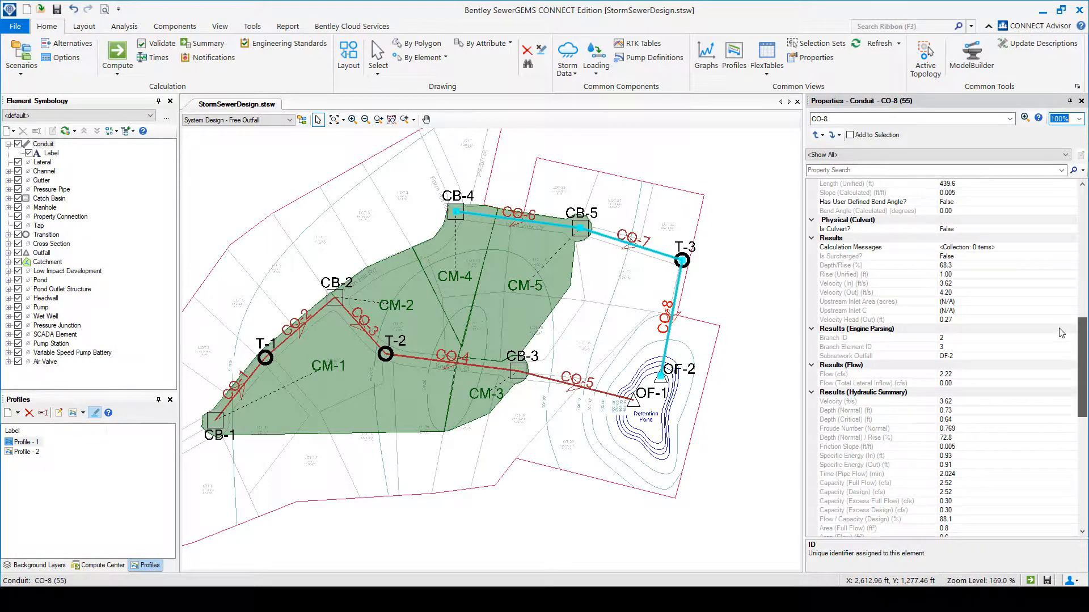
pyautogui.click(849, 265)
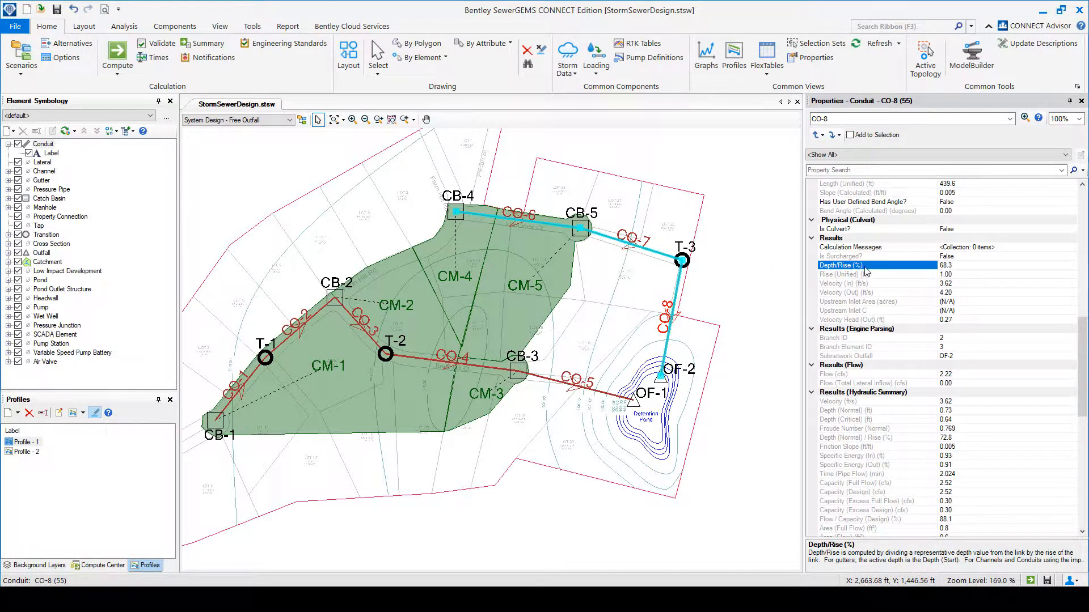
pyautogui.click(632, 248)
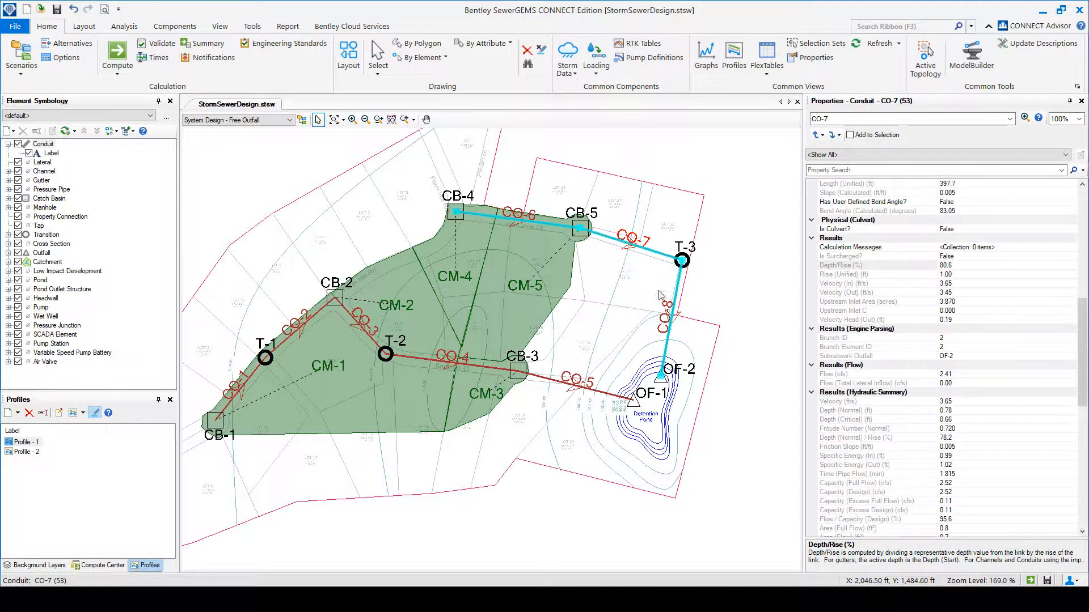
pyautogui.click(670, 316)
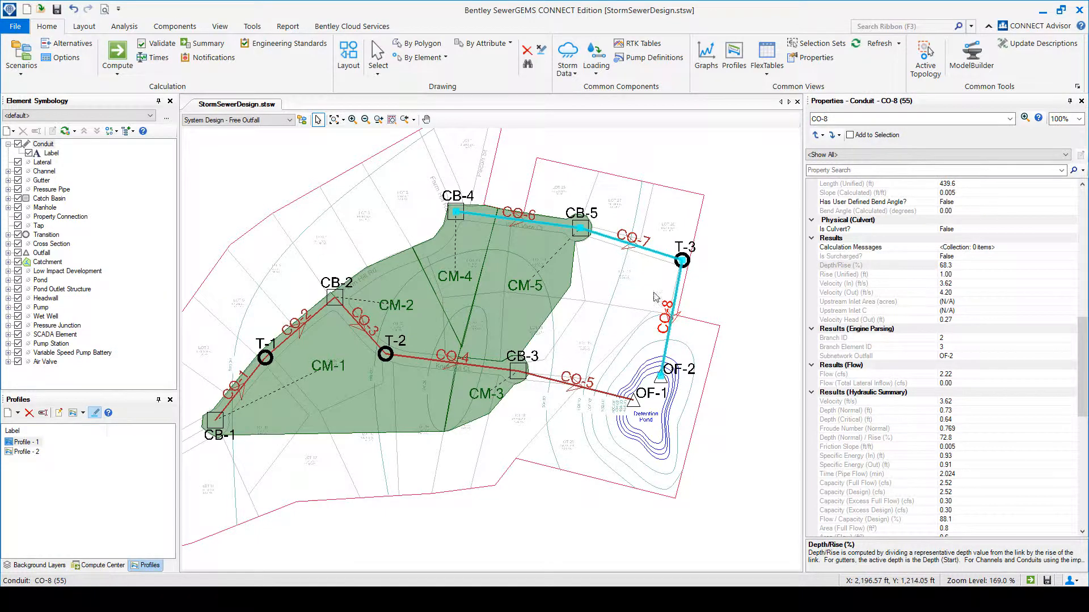
pyautogui.click(516, 222)
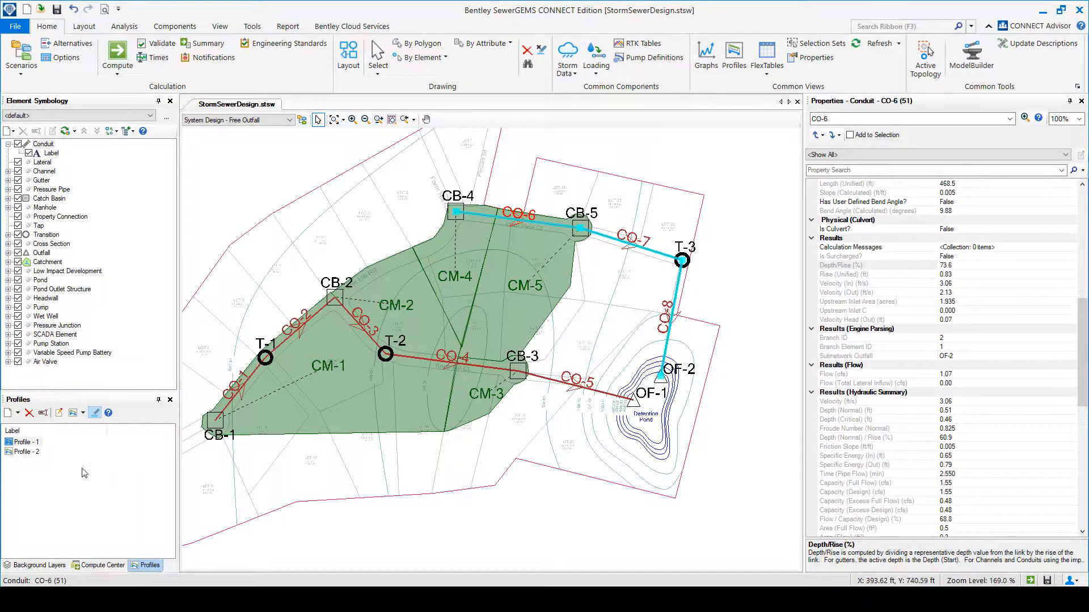
# Highlight the route of Profile - 2 on the plan and view its full-size profile.
pyautogui.click(26, 452)
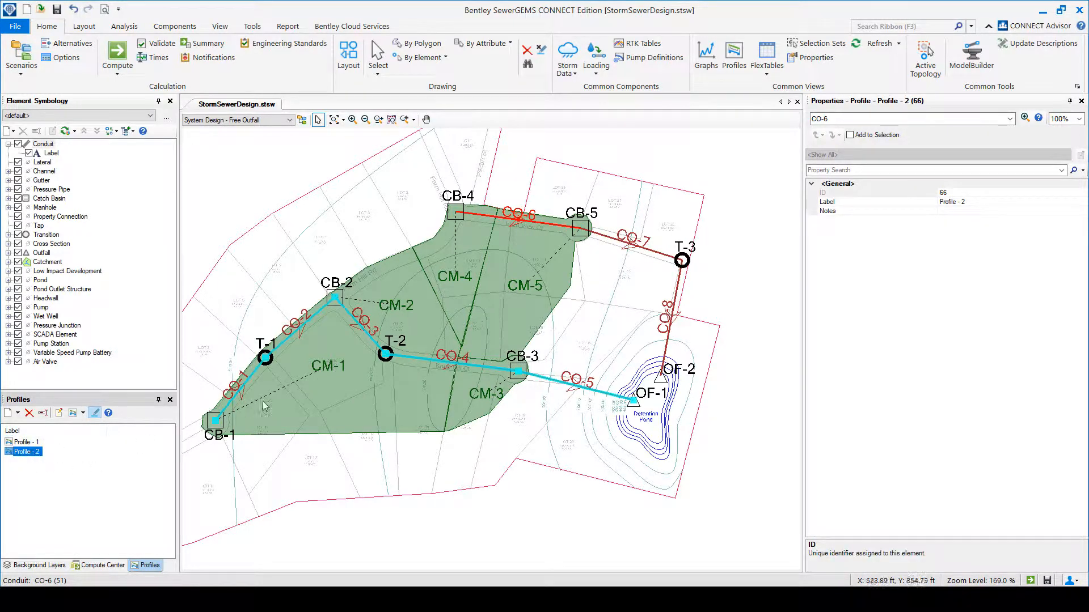
pyautogui.click(31, 453)
pyautogui.click(88, 455)
pyautogui.doubleClick(31, 452)
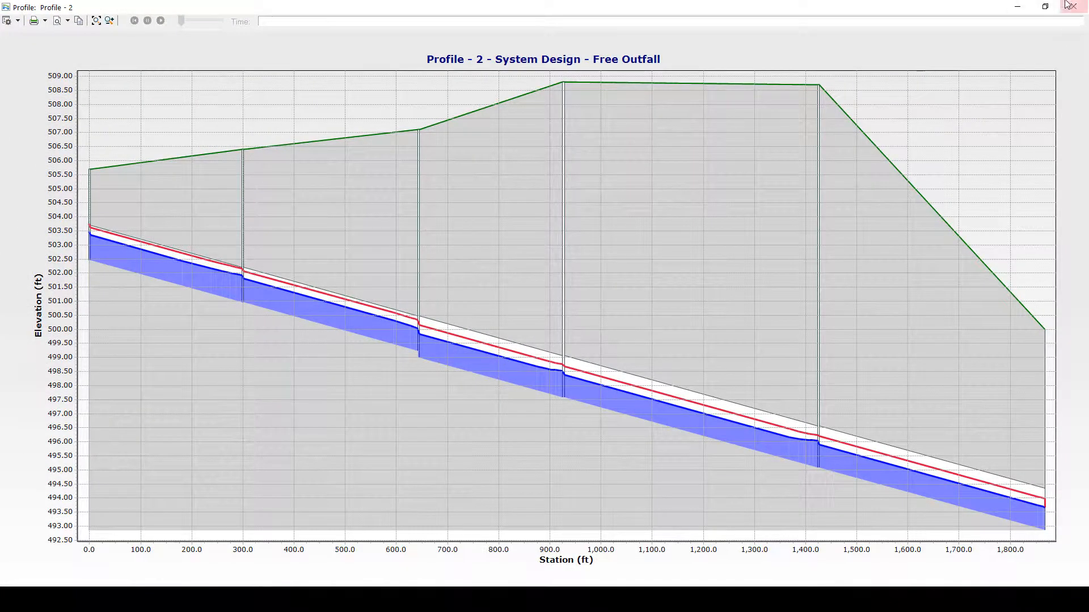
pyautogui.click(1045, 7)
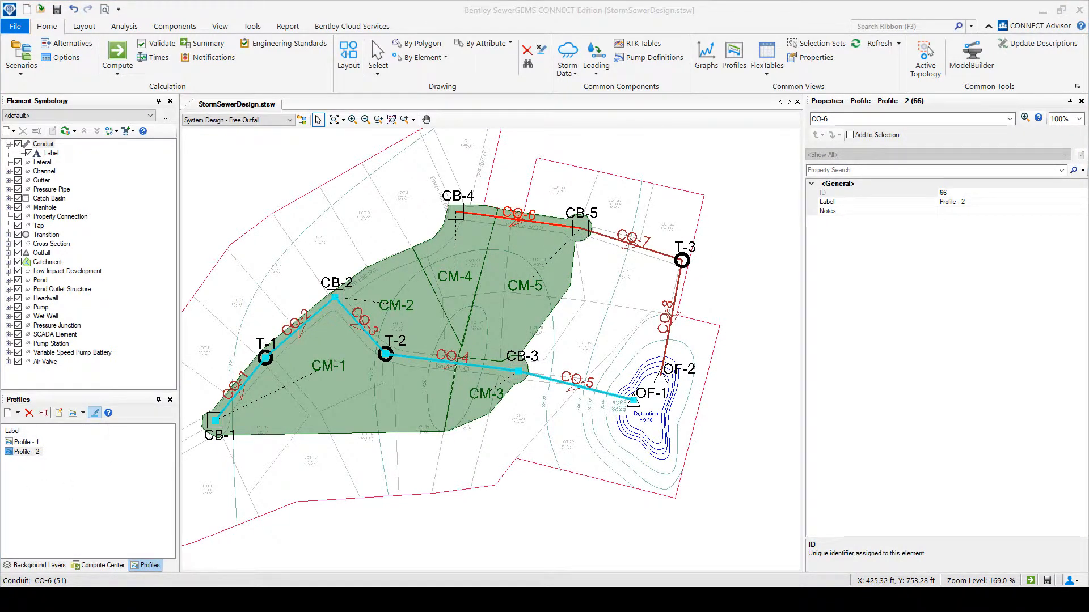
# Reopen Profile - 2, enlarge its window to examine the hydraulic profile, and close it.
pyautogui.doubleClick(27, 451)
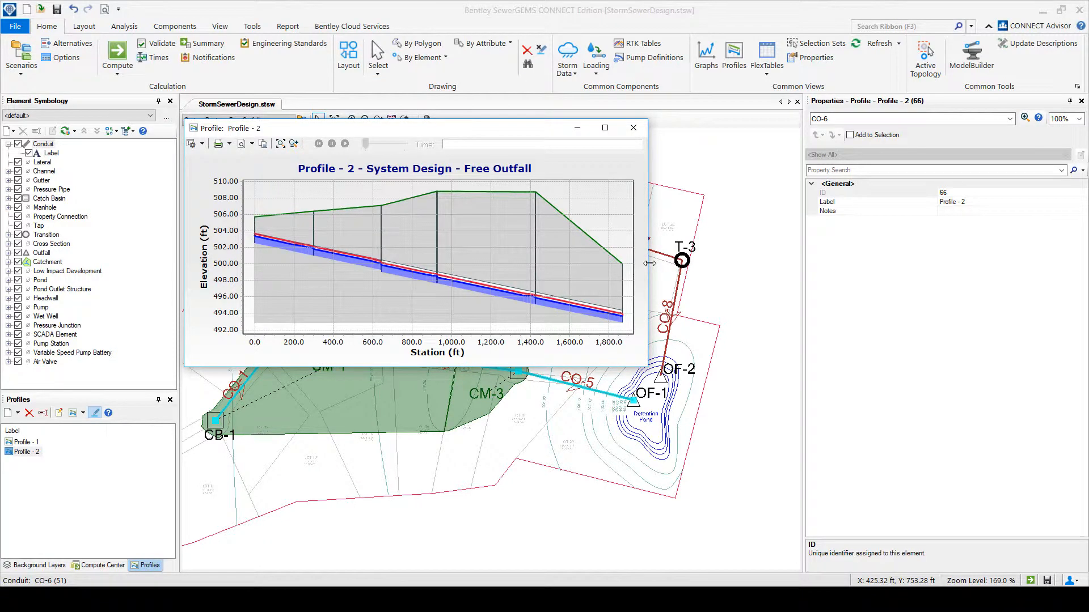
pyautogui.moveTo(647, 264); pyautogui.dragTo(854, 267)
pyautogui.moveTo(534, 369); pyautogui.dragTo(533, 480)
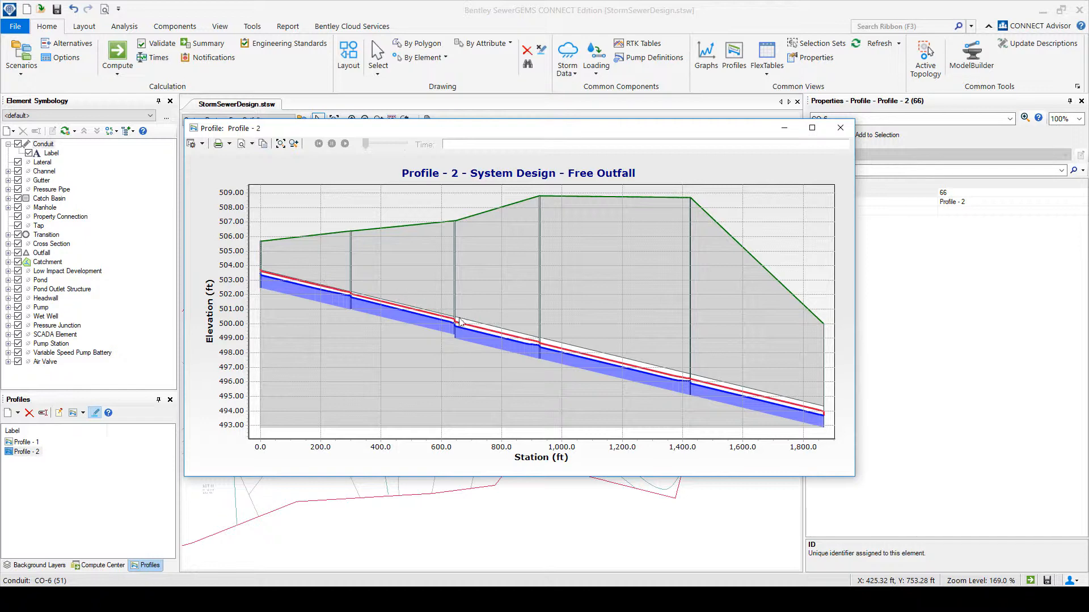
pyautogui.click(840, 128)
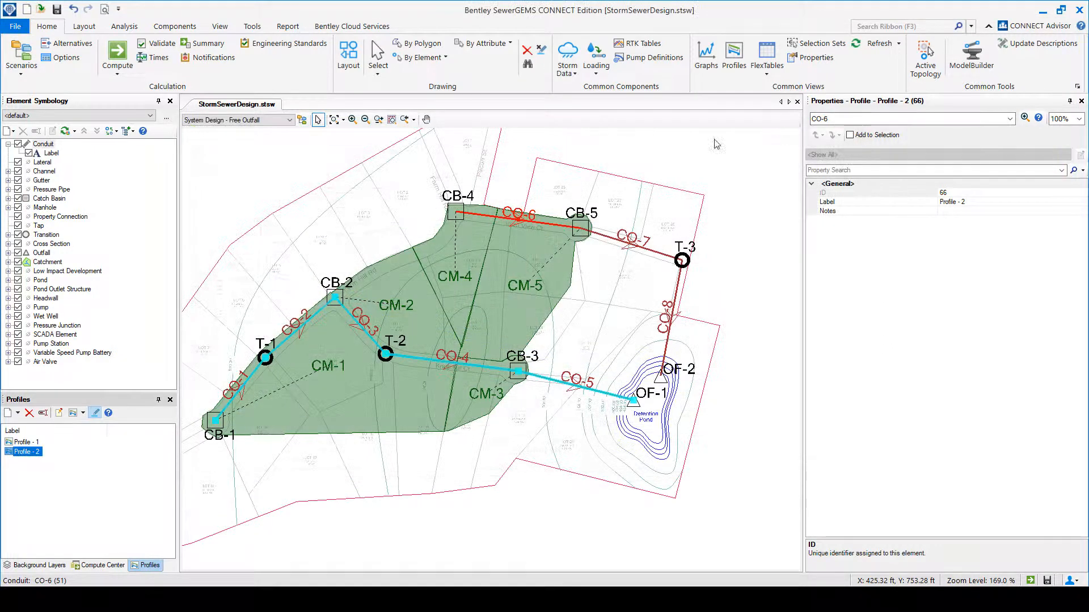
# Filter the conduit properties by "vel" and compare the velocities of conduits CO-1 through CO-5.
pyautogui.click(244, 389)
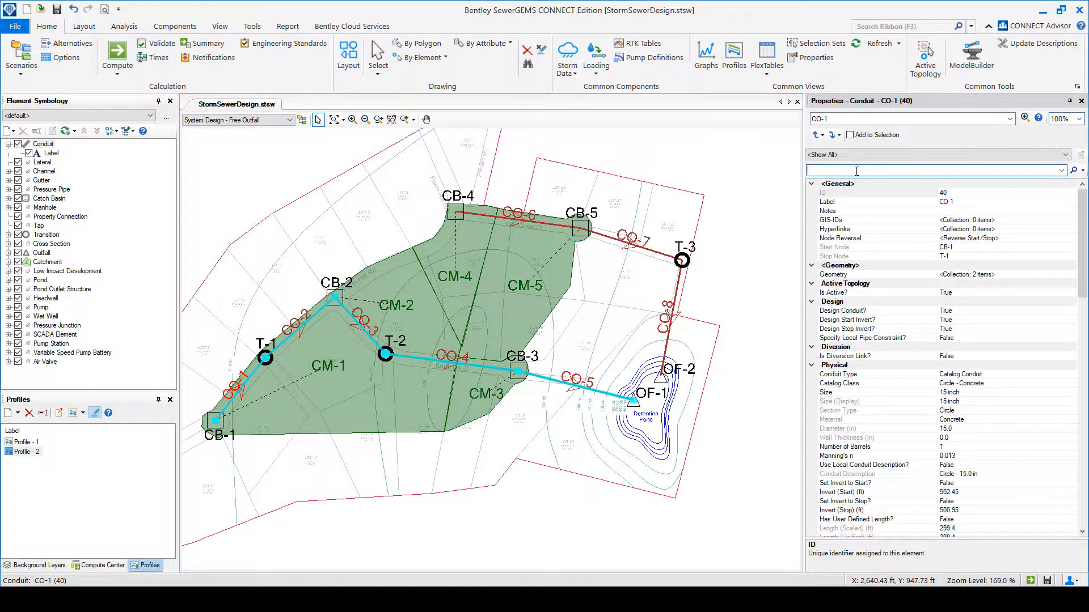
pyautogui.write('vel')
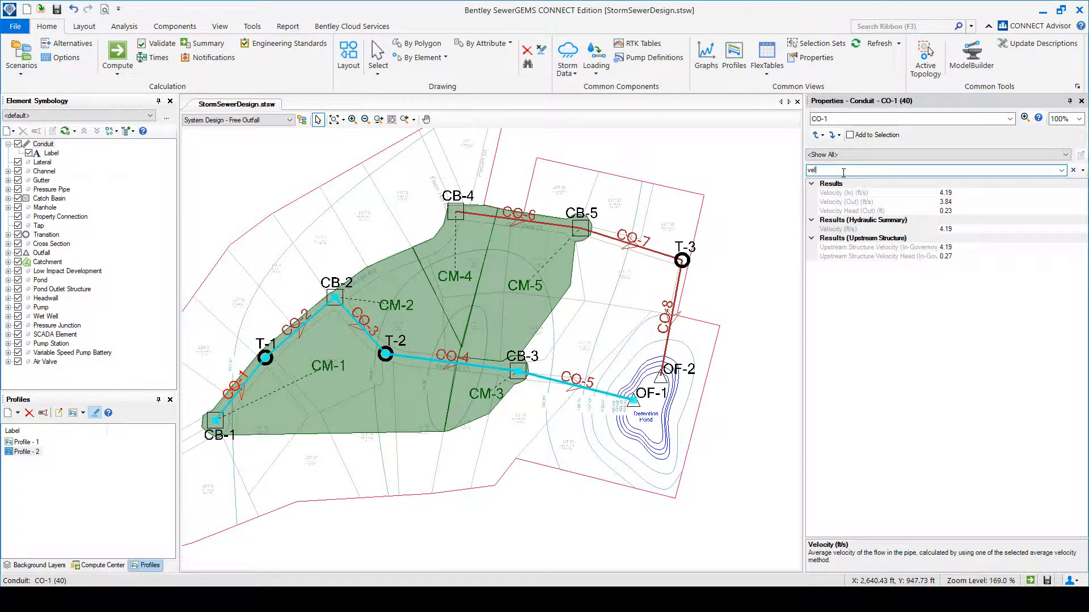
pyautogui.click(300, 331)
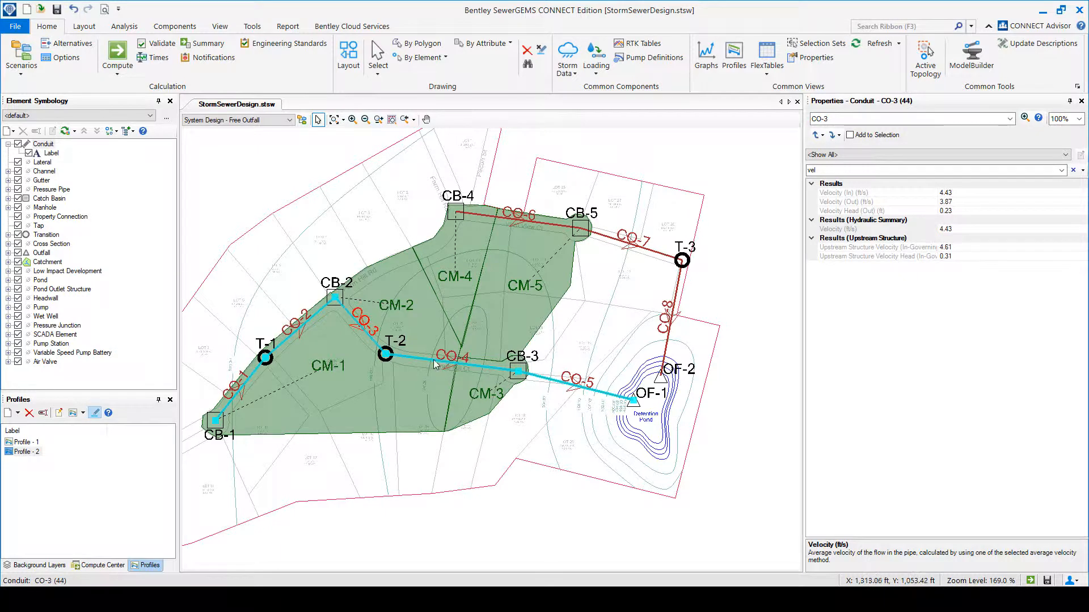
pyautogui.click(452, 363)
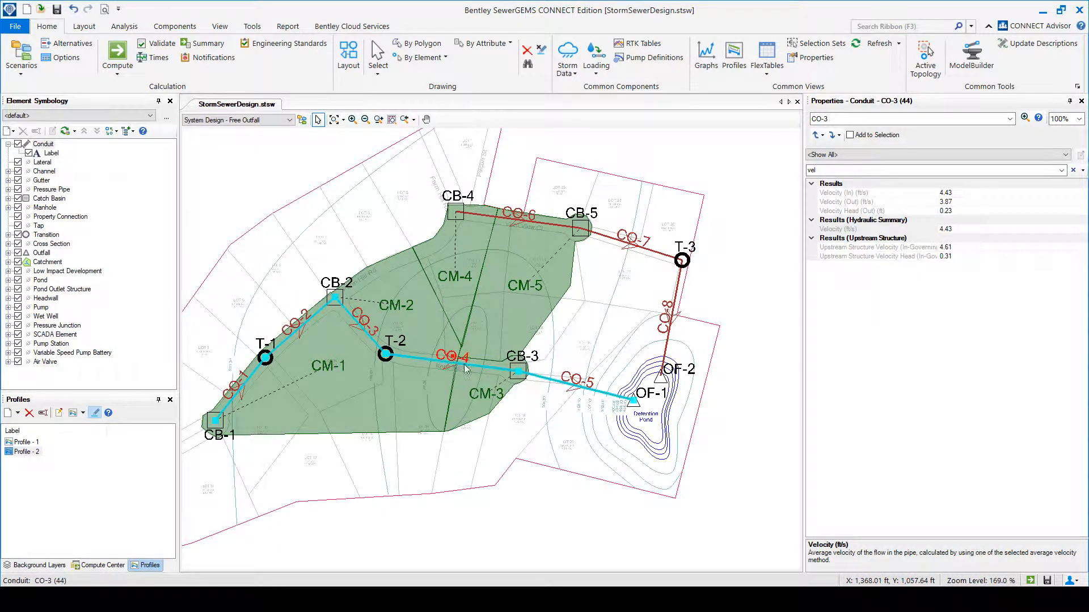
pyautogui.click(569, 384)
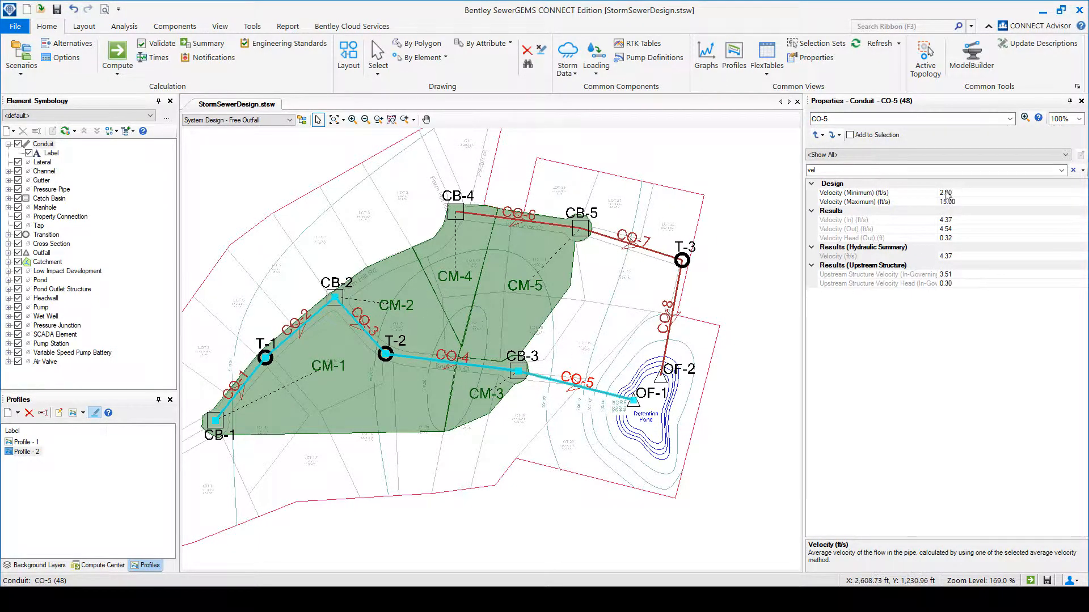
# Filter the properties by "dept" and compare the Depth/Rise results from conduit CO-5 upstream to CO-1.
pyautogui.doubleClick(827, 170)
pyautogui.write('dept')
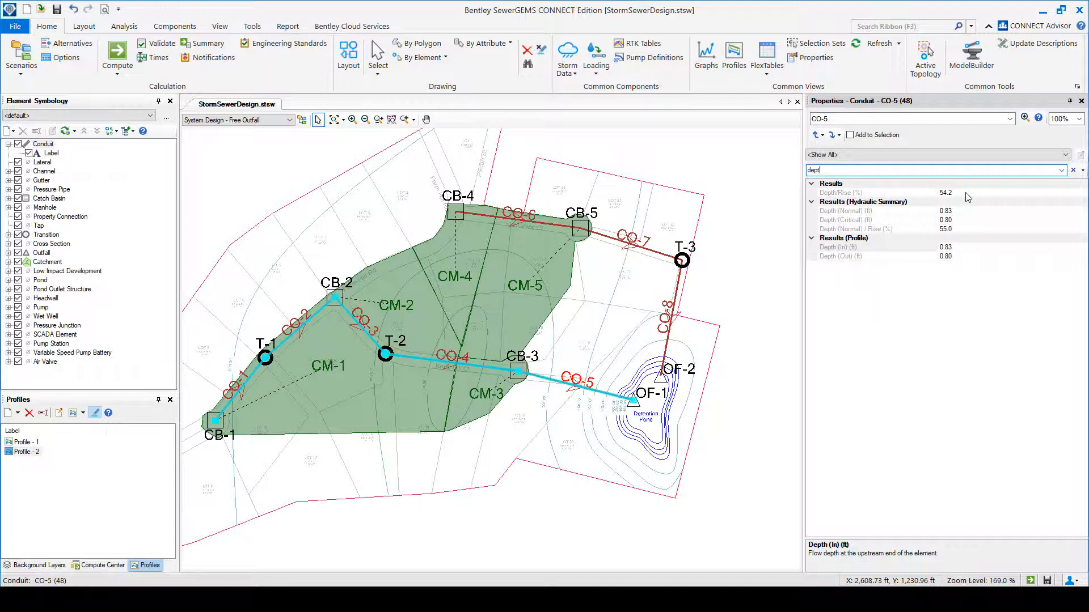
pyautogui.click(855, 196)
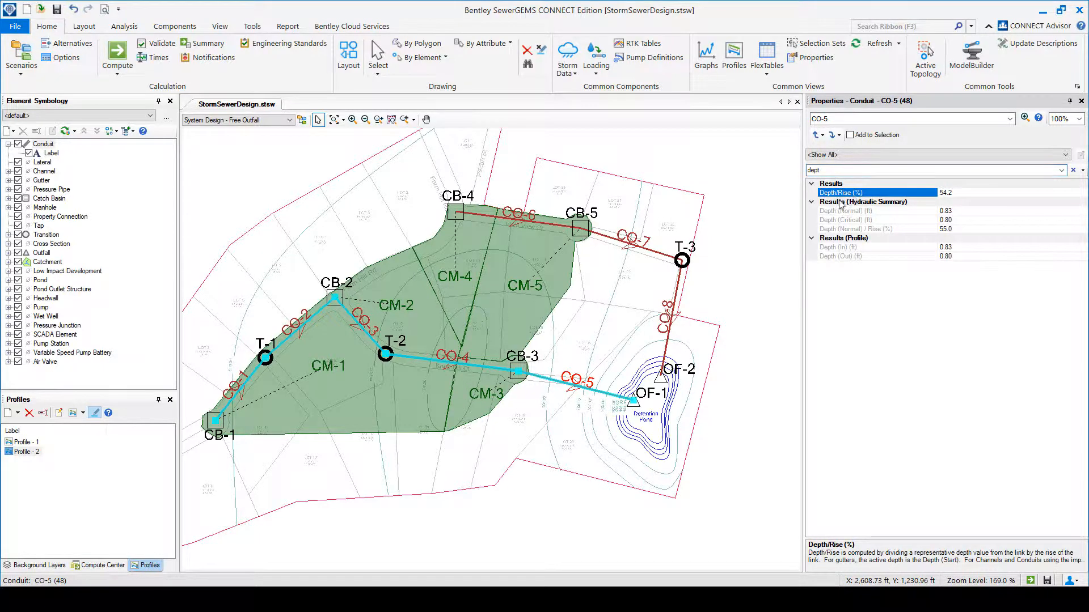
pyautogui.click(441, 360)
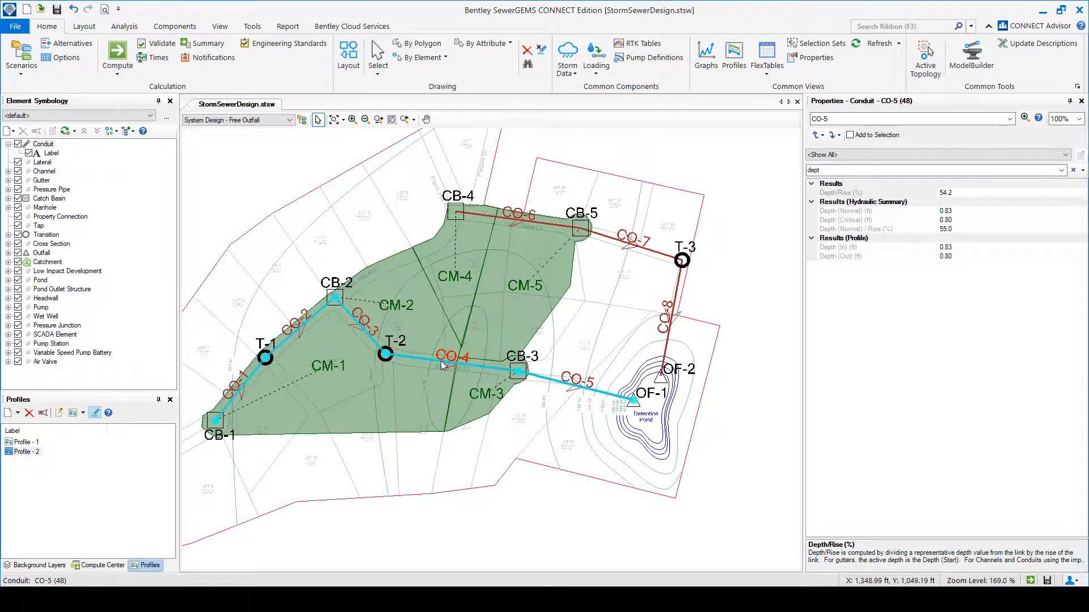
pyautogui.click(345, 324)
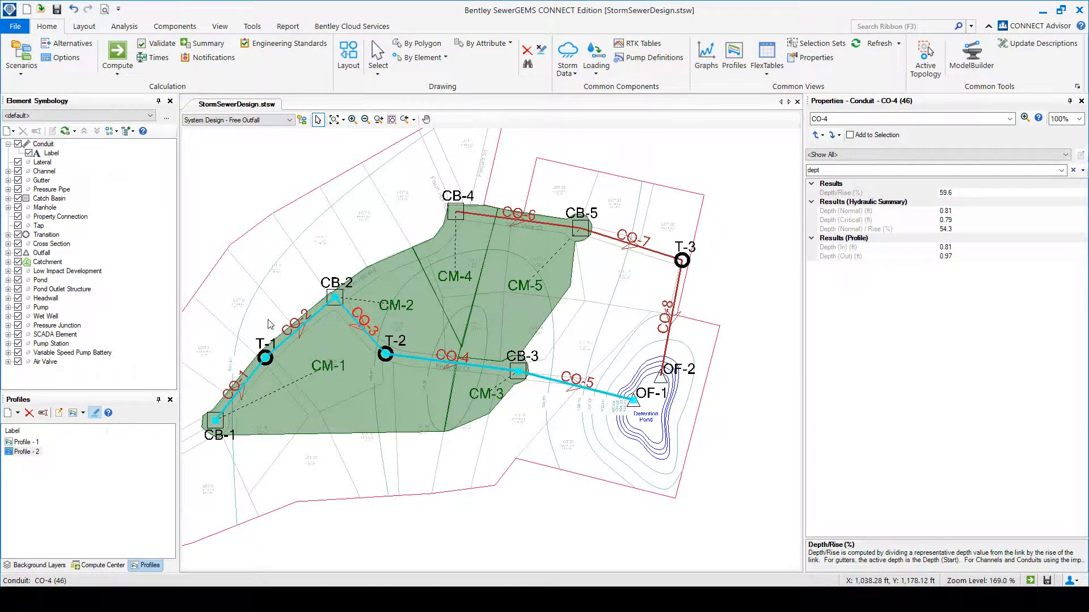
pyautogui.click(301, 333)
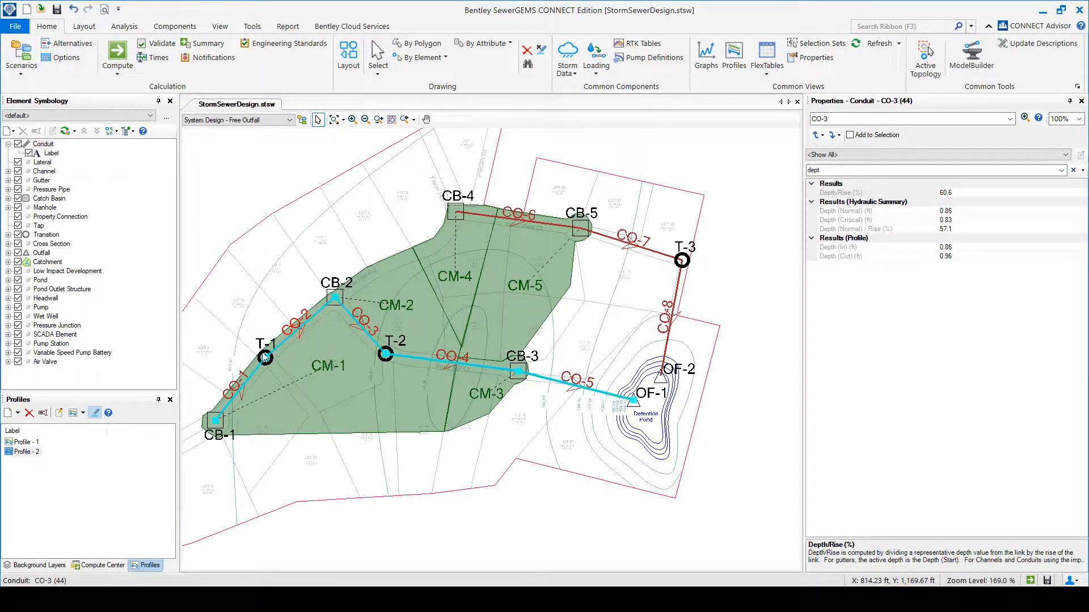
pyautogui.click(242, 395)
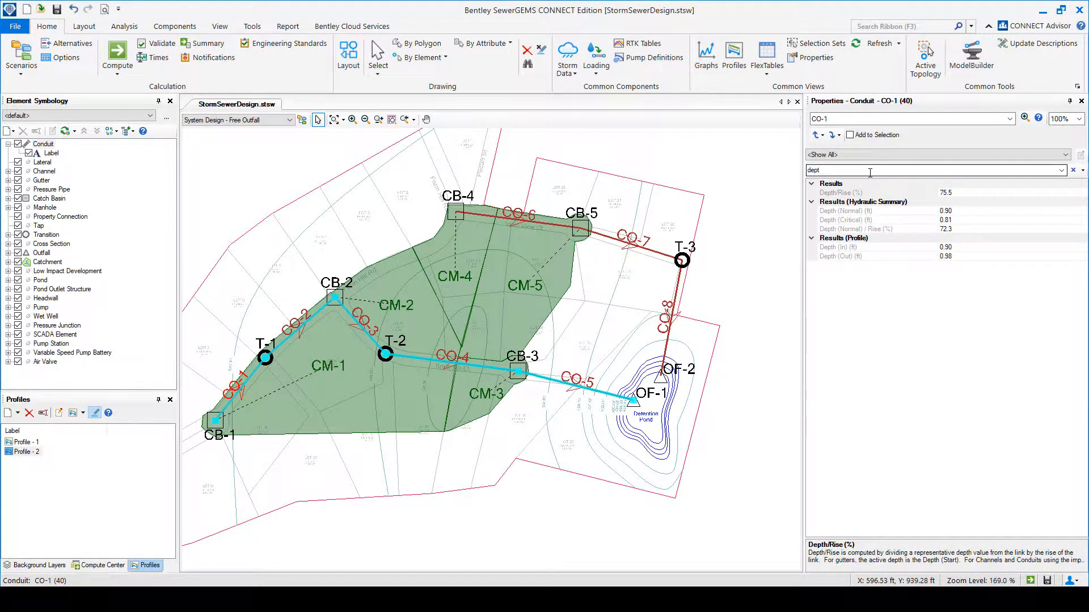
# Check the slope of conduit CO-1, examine Profile - 2 in a maximized window, and close the profile.
pyautogui.doubleClick(870, 170)
pyautogui.write('slop')
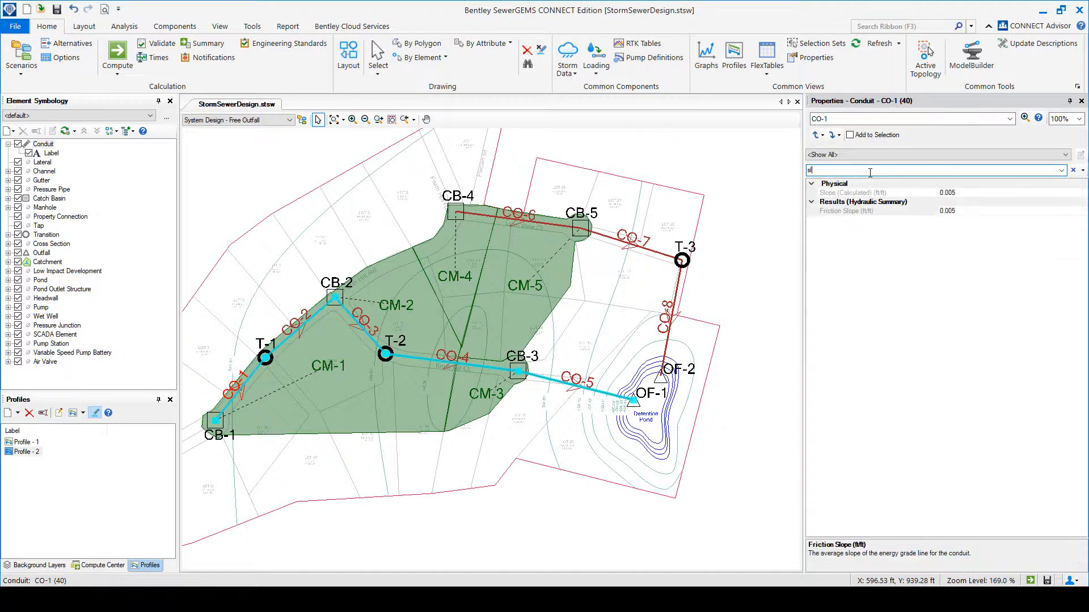
pyautogui.doubleClick(33, 452)
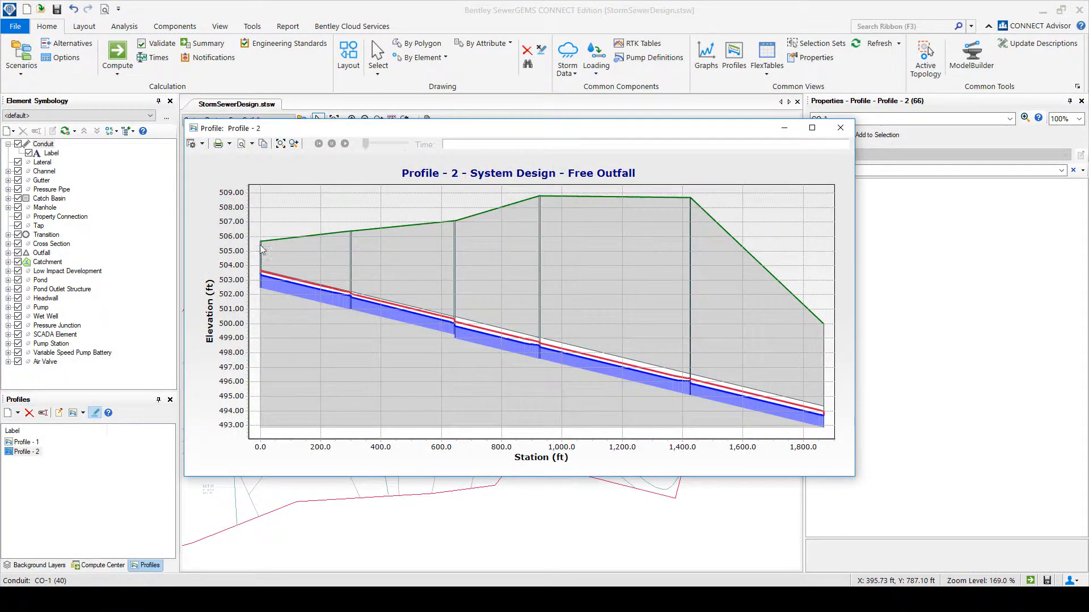
pyautogui.moveTo(531, 479); pyautogui.dragTo(533, 559)
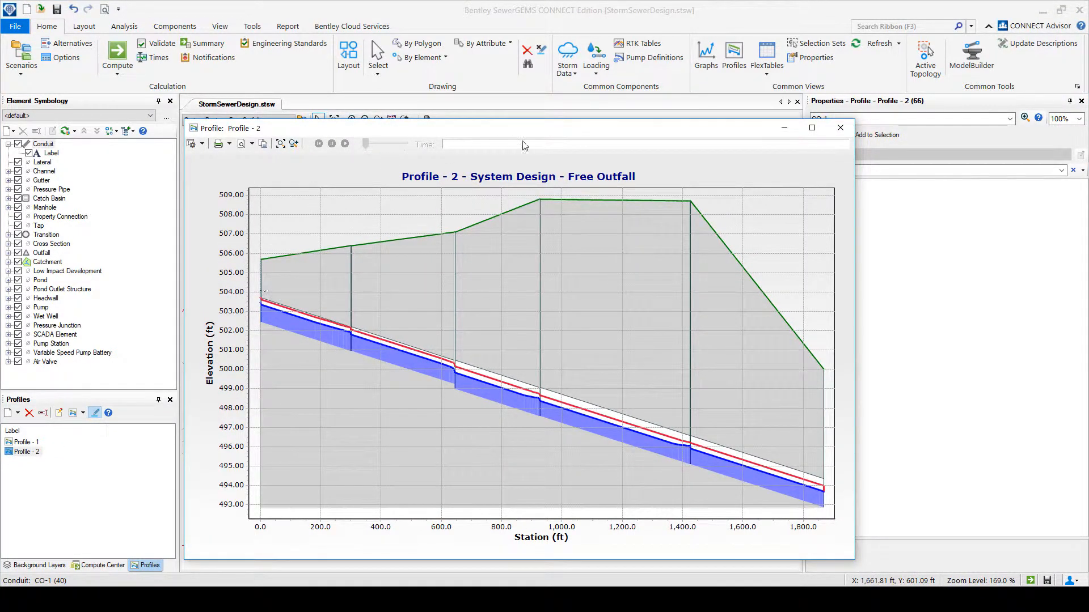
pyautogui.doubleClick(282, 128)
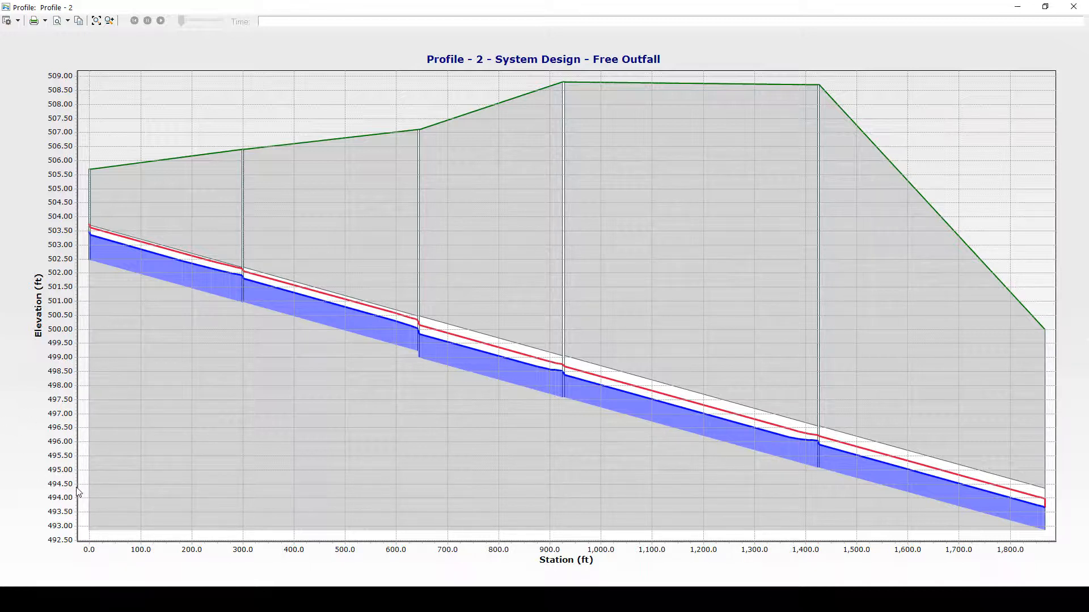
pyautogui.click(1073, 6)
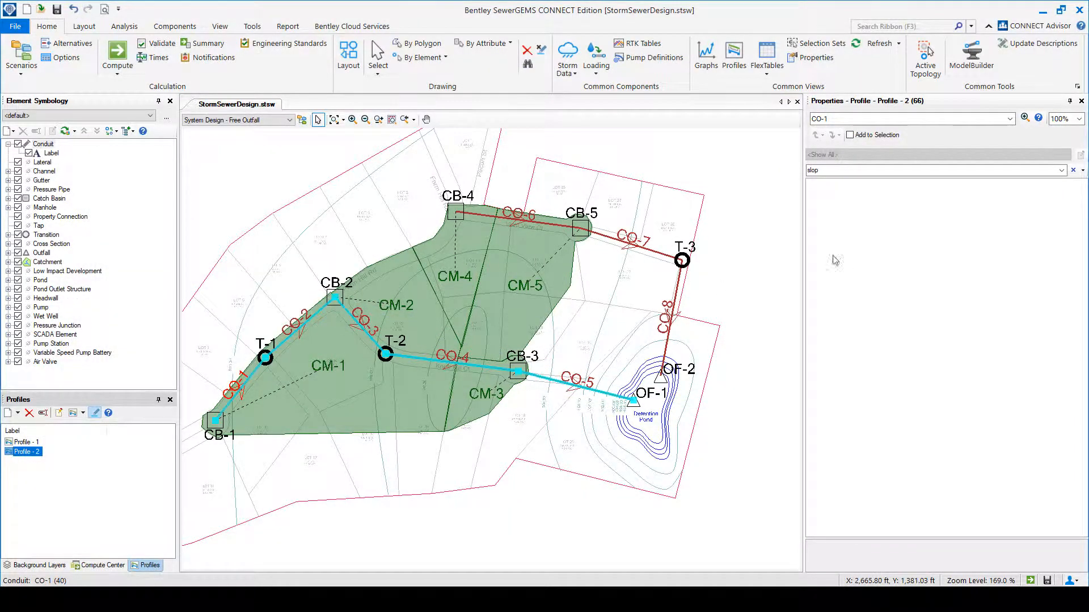
# Filter the properties by "slope" and compare the calculated slopes of conduits CO-1, CO-3 and CO-5.
pyautogui.click(846, 170)
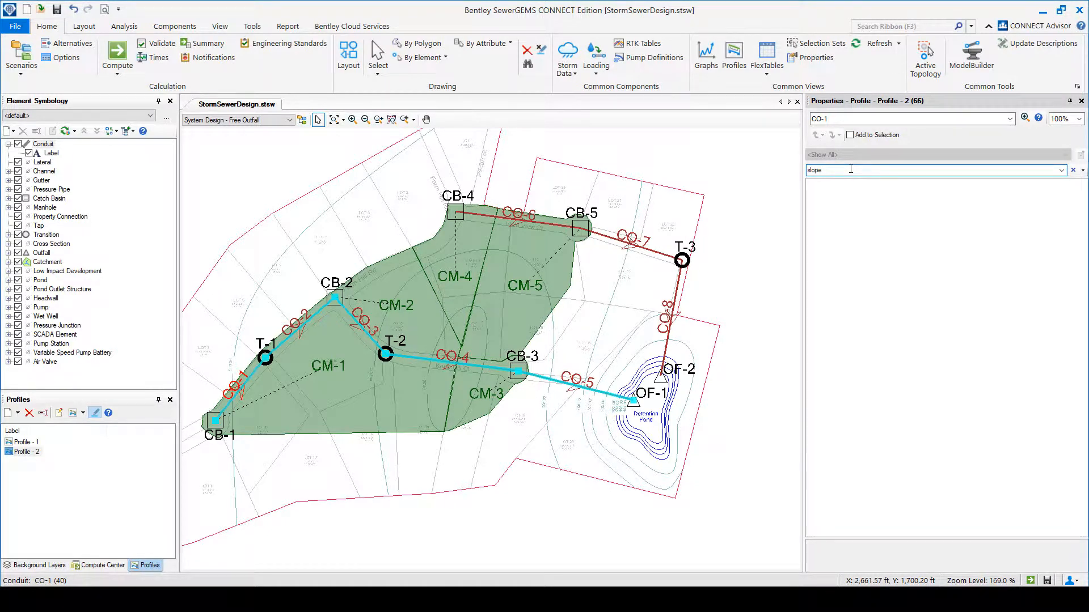
pyautogui.click(245, 384)
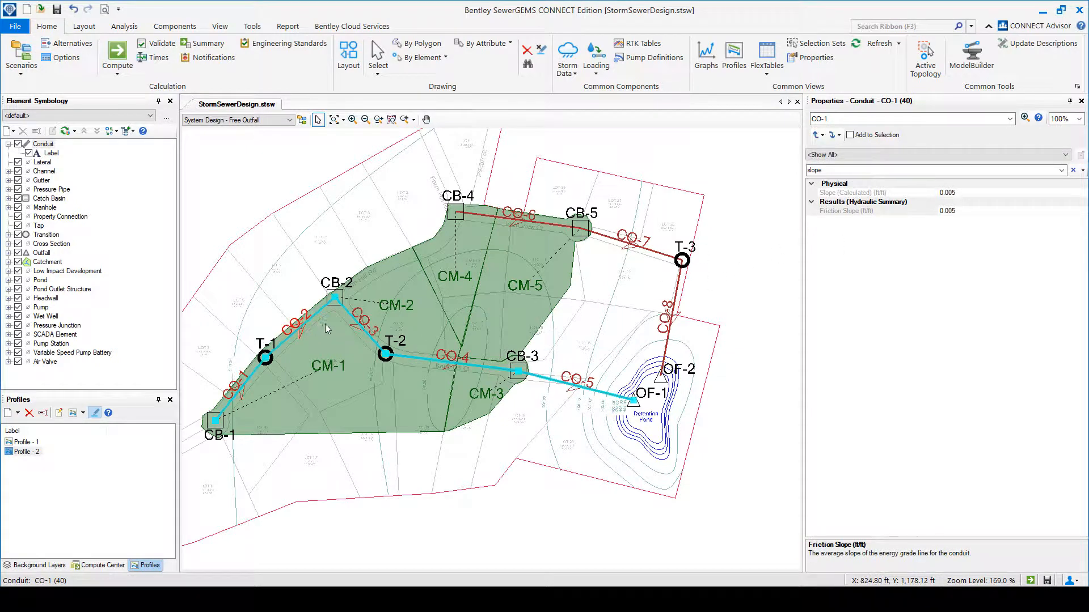
pyautogui.click(367, 332)
pyautogui.click(599, 398)
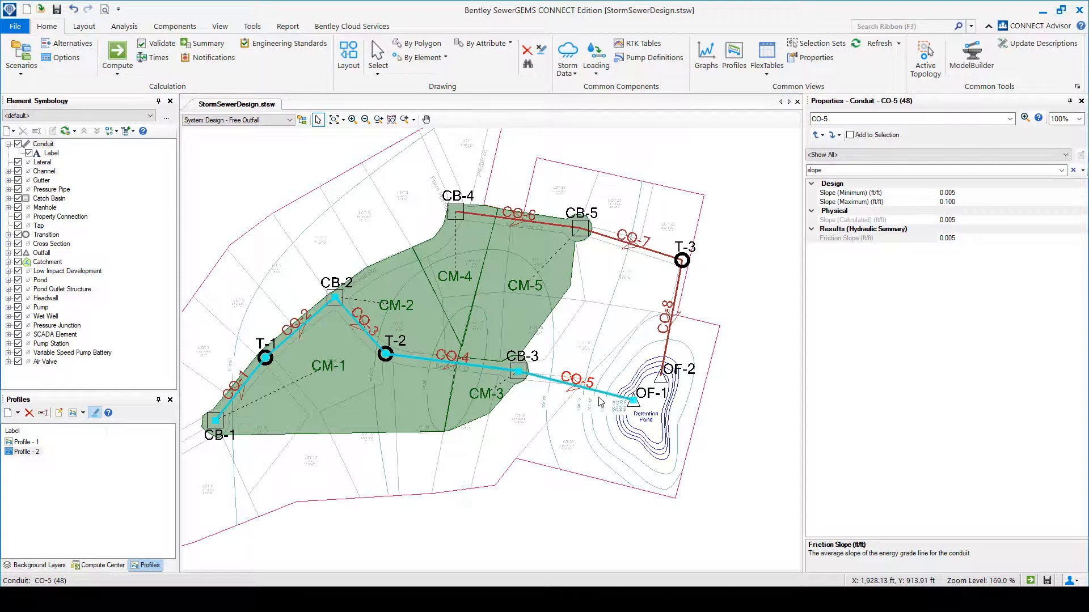
# Review the default gravity pipe slope constraints in the Base Design alternative, and close the alternatives.
pyautogui.click(67, 43)
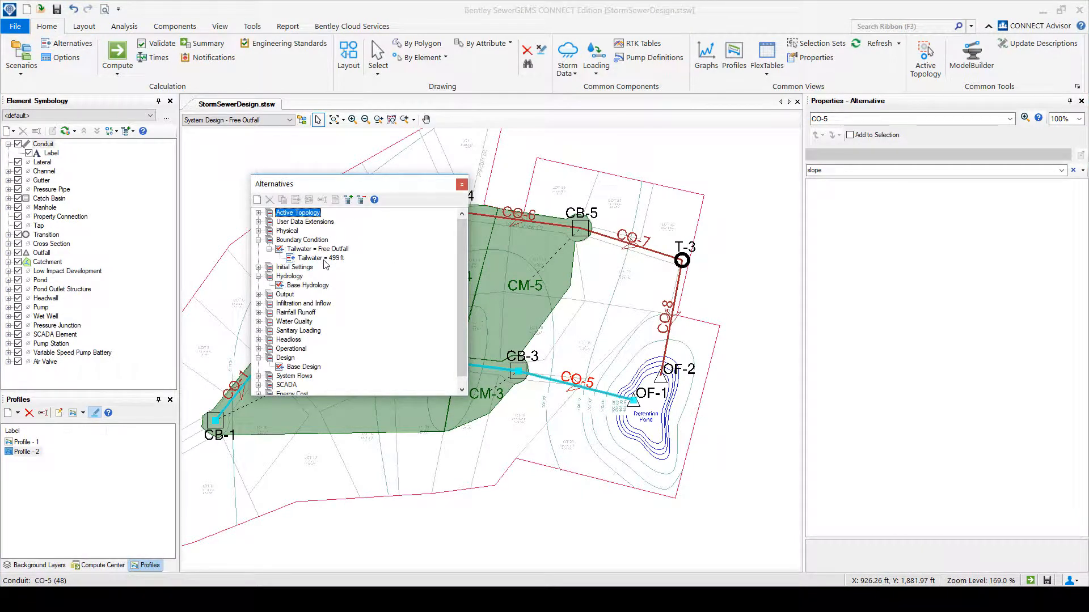
pyautogui.click(290, 366)
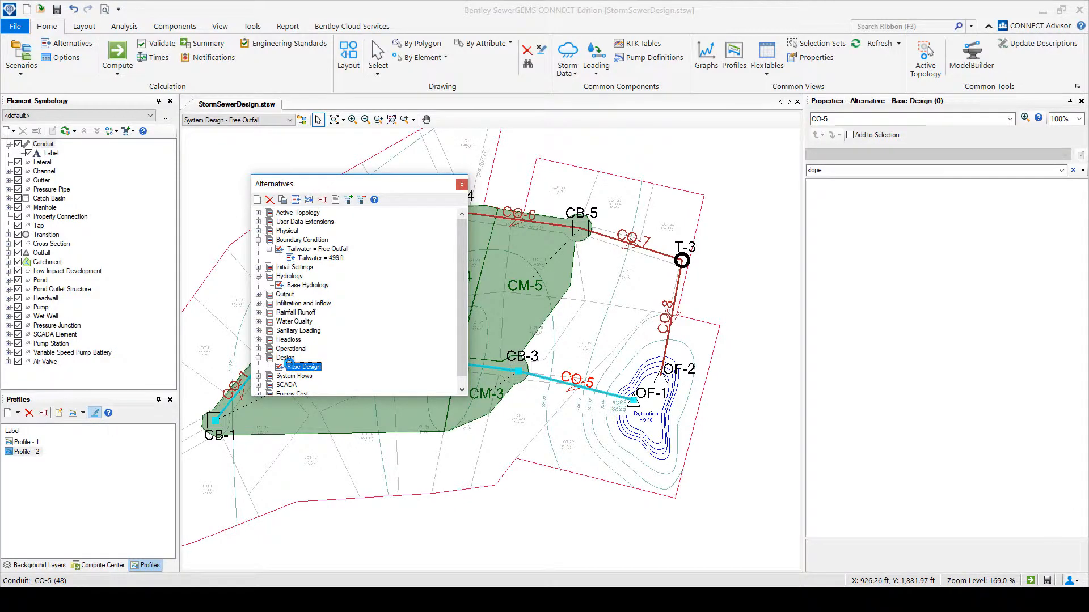
pyautogui.doubleClick(289, 367)
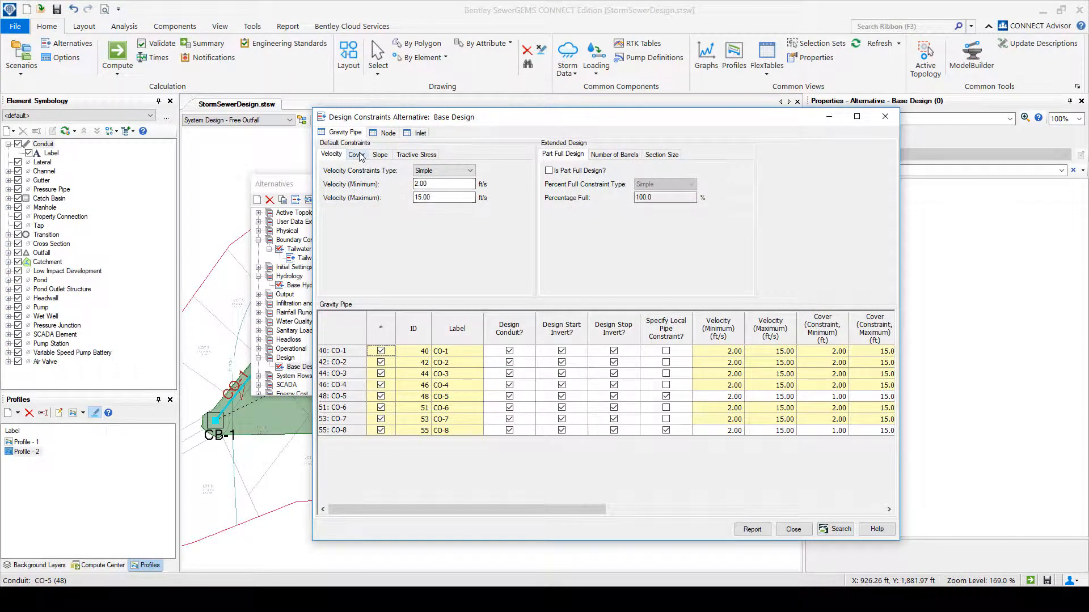
pyautogui.click(379, 154)
pyautogui.click(435, 184)
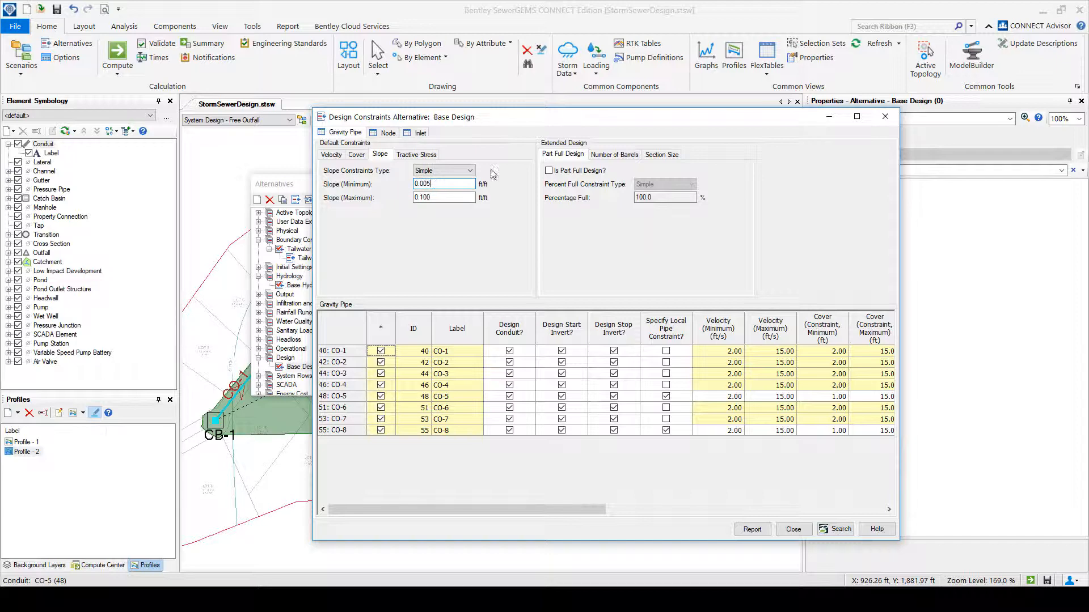
pyautogui.click(794, 530)
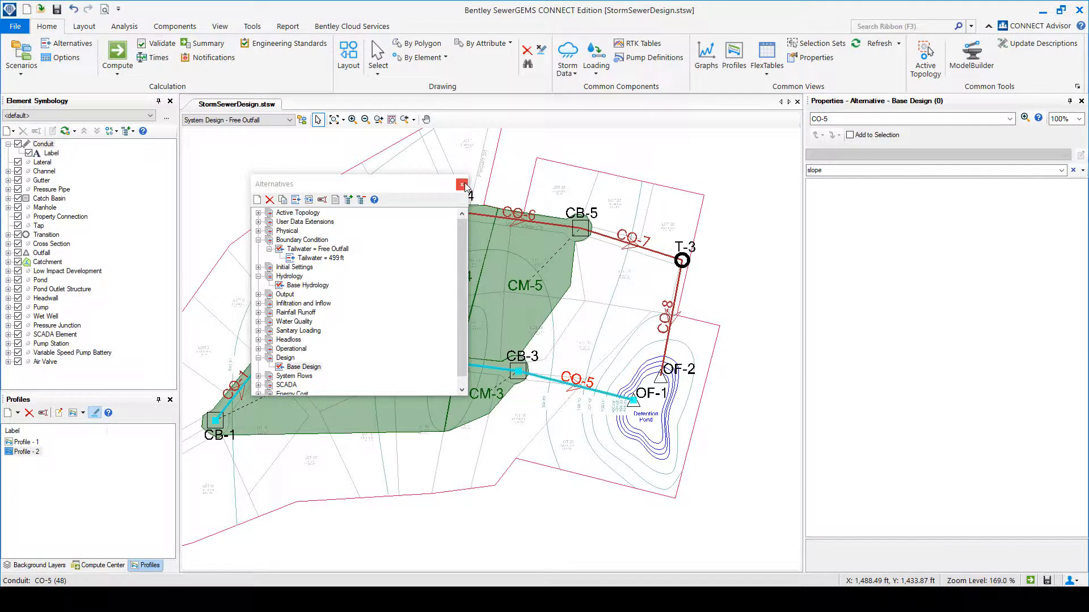
pyautogui.click(461, 185)
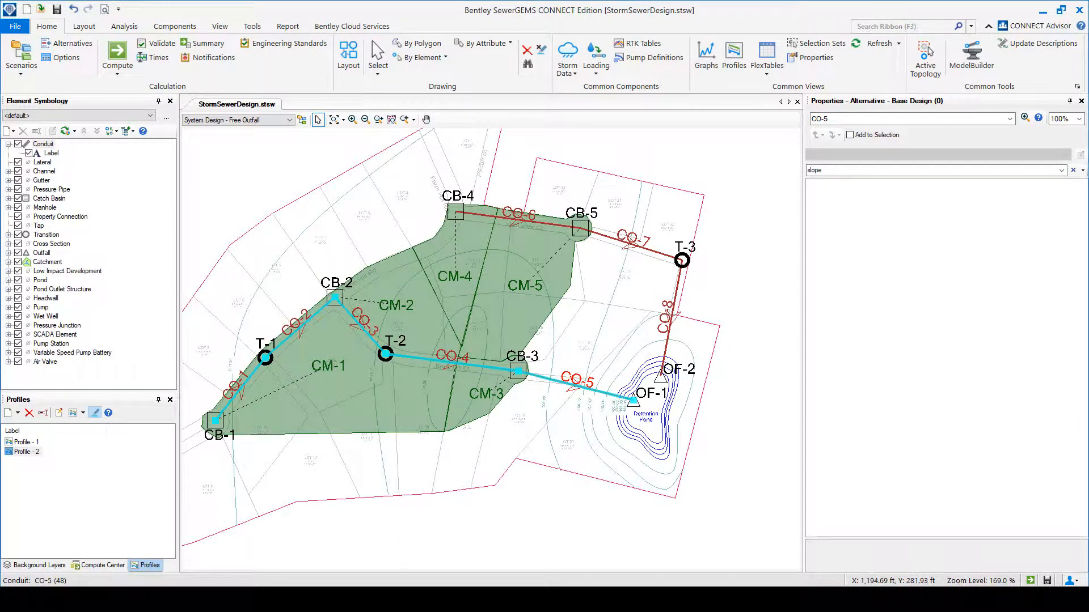
# Open the FlexTable listing all conduits in the model.
pyautogui.moveTo(414, 600)
pyautogui.click(773, 68)
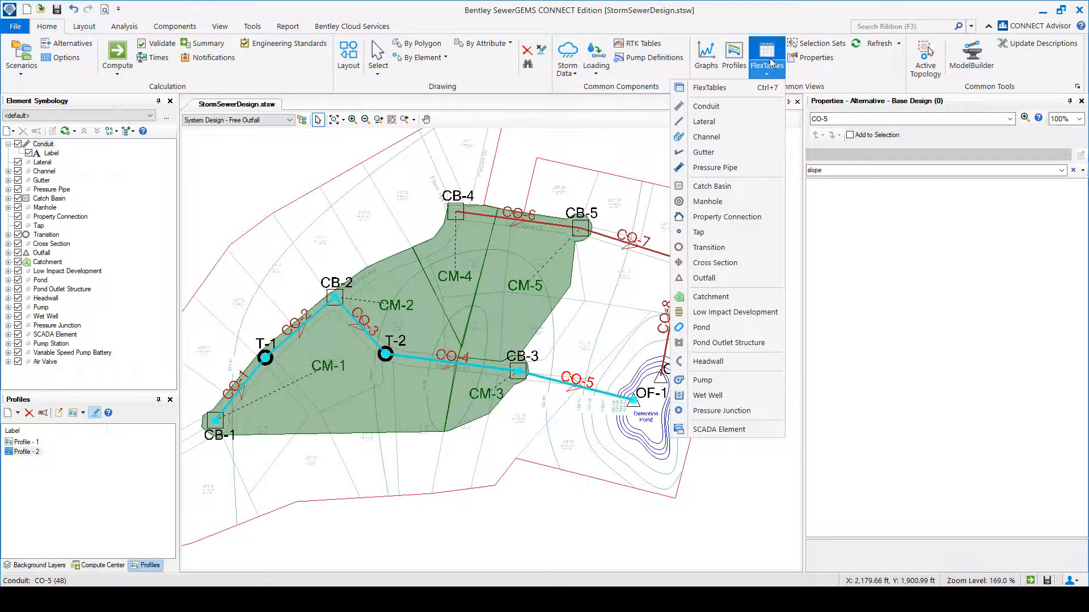
pyautogui.click(715, 110)
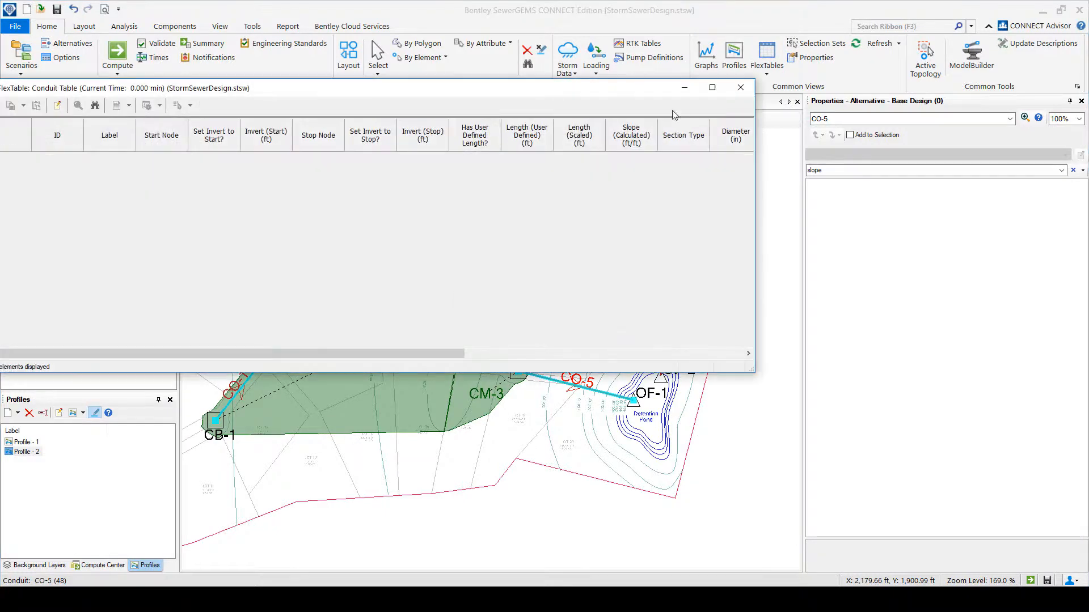
pyautogui.moveTo(400, 353); pyautogui.dragTo(145, 360)
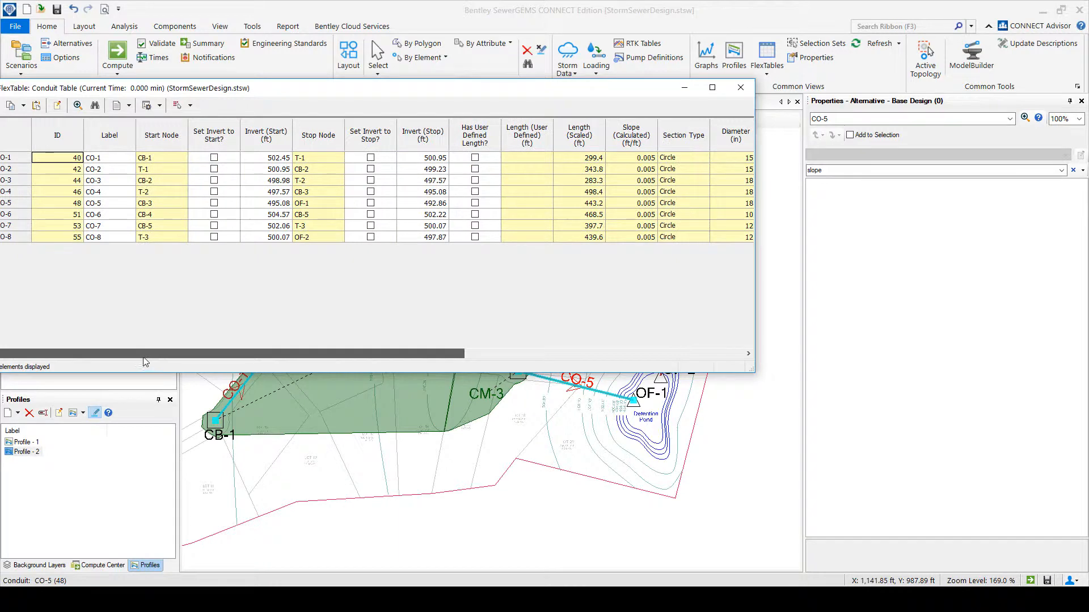
# Add the Profile Description column to the conduit table, review the conduits' hydraulic results, and close the table.
pyautogui.click(57, 107)
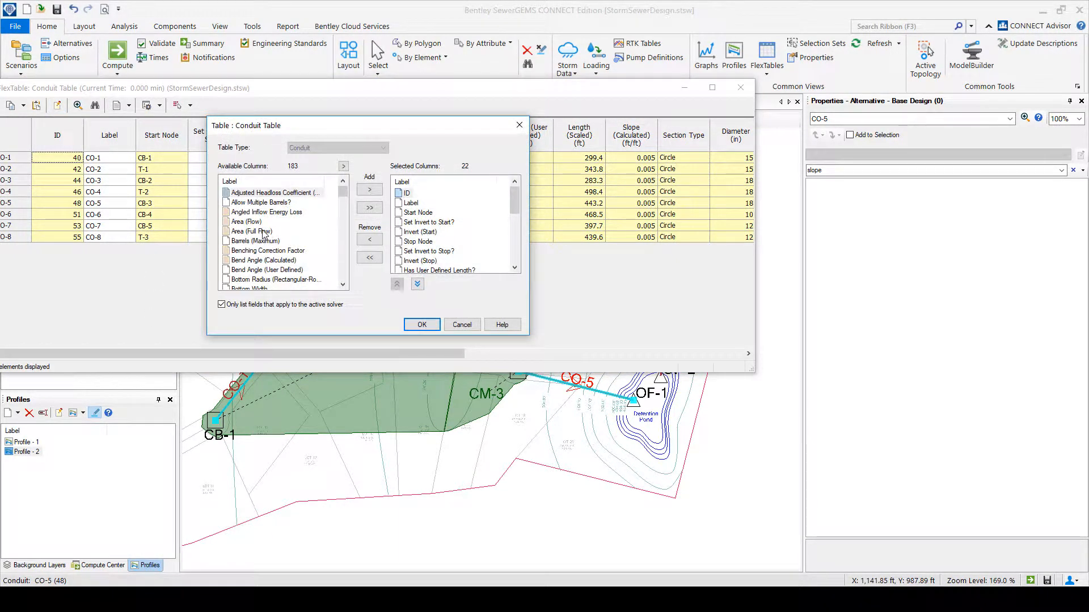
pyautogui.moveTo(342, 194); pyautogui.dragTo(334, 252)
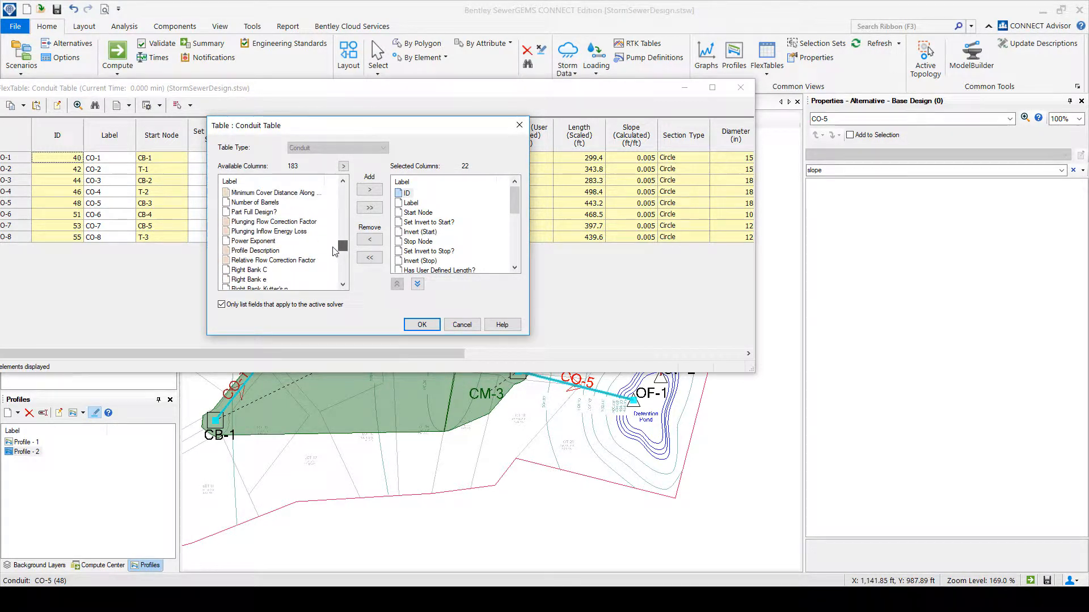
pyautogui.doubleClick(303, 251)
pyautogui.click(422, 324)
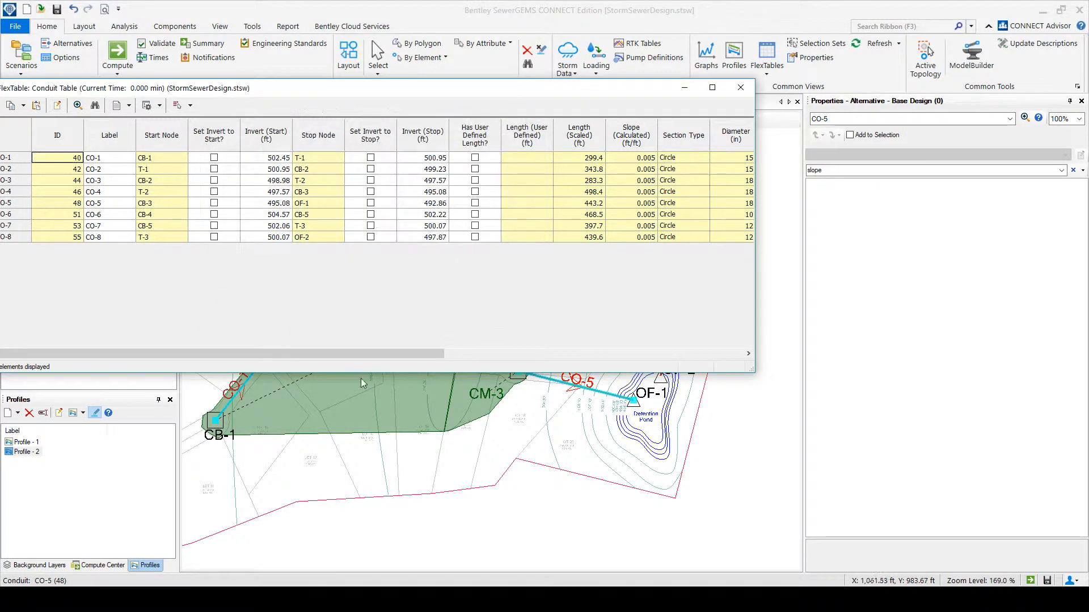
pyautogui.moveTo(374, 355); pyautogui.dragTo(736, 346)
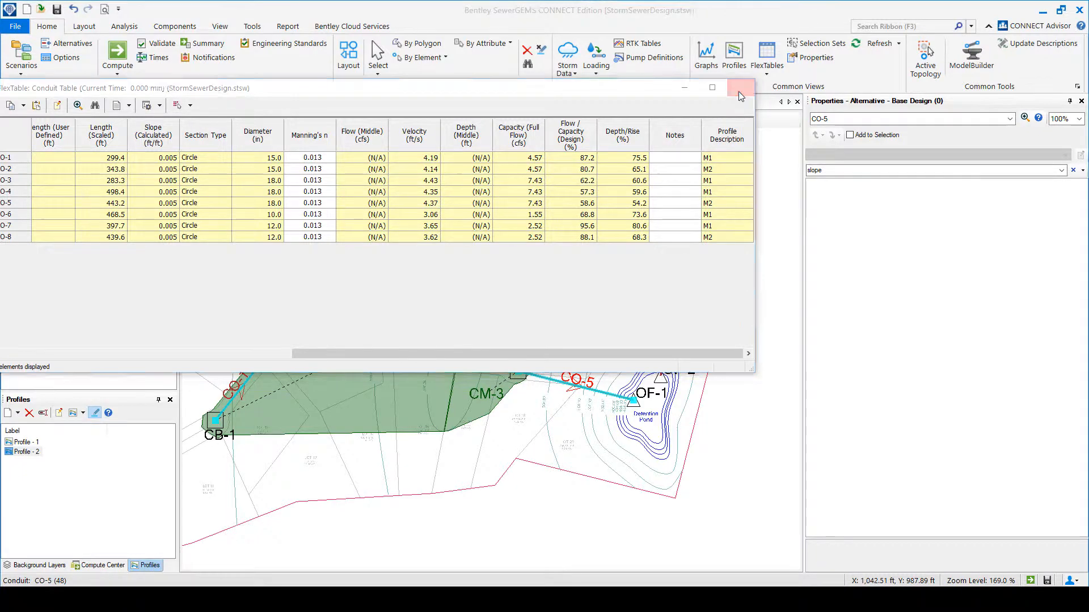
pyautogui.click(741, 91)
# Highlight the route of Profile - 1 and make System Analysis - Outfall @ 499 ft the current scenario.
pyautogui.click(23, 443)
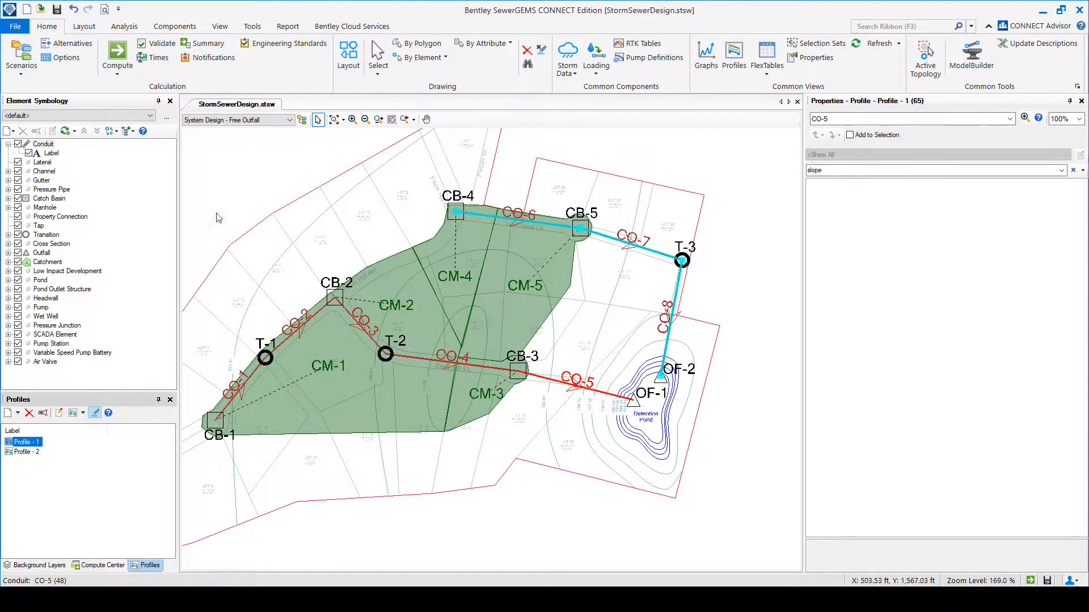
pyautogui.click(289, 119)
pyautogui.scroll(6, 643, 416)
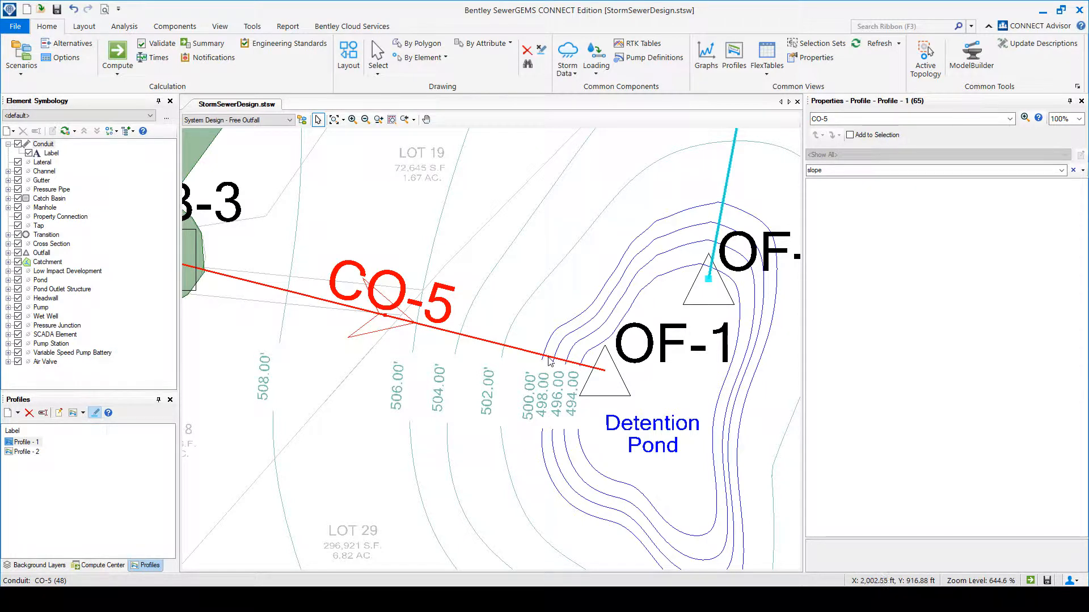
pyautogui.click(210, 120)
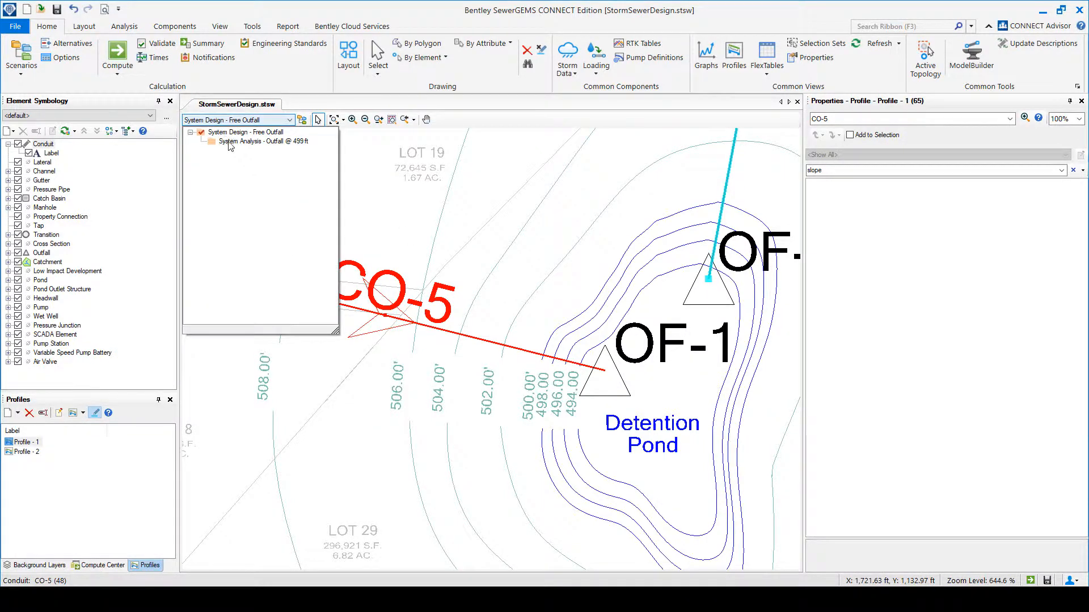
pyautogui.click(229, 142)
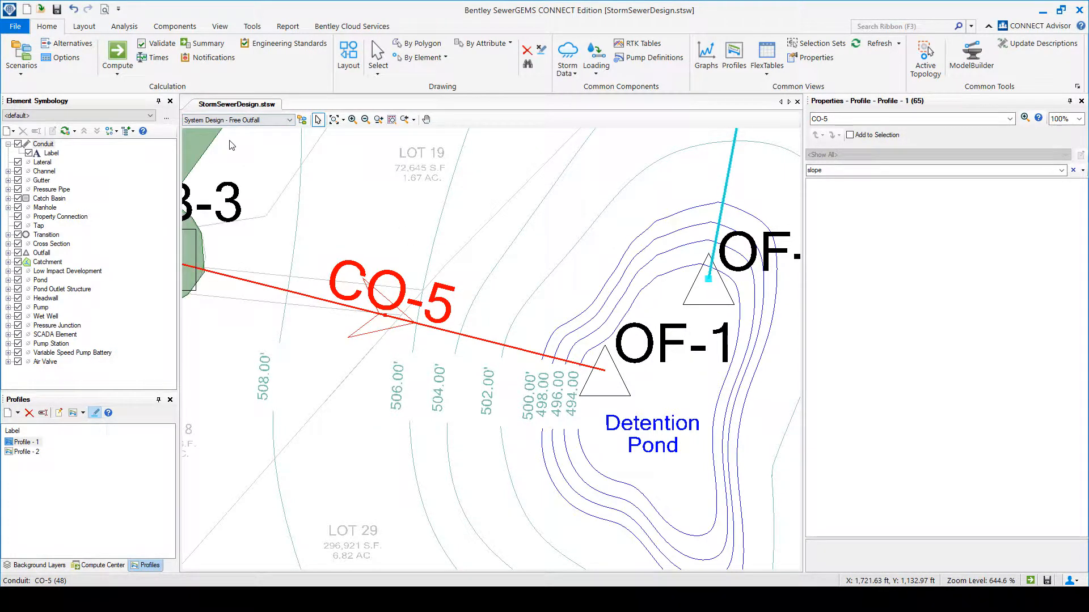
# Examine the hydraulic profile of Profile - 1 with the outfall at 499 ft, checking its route in the plan, and close the profile.
pyautogui.doubleClick(36, 444)
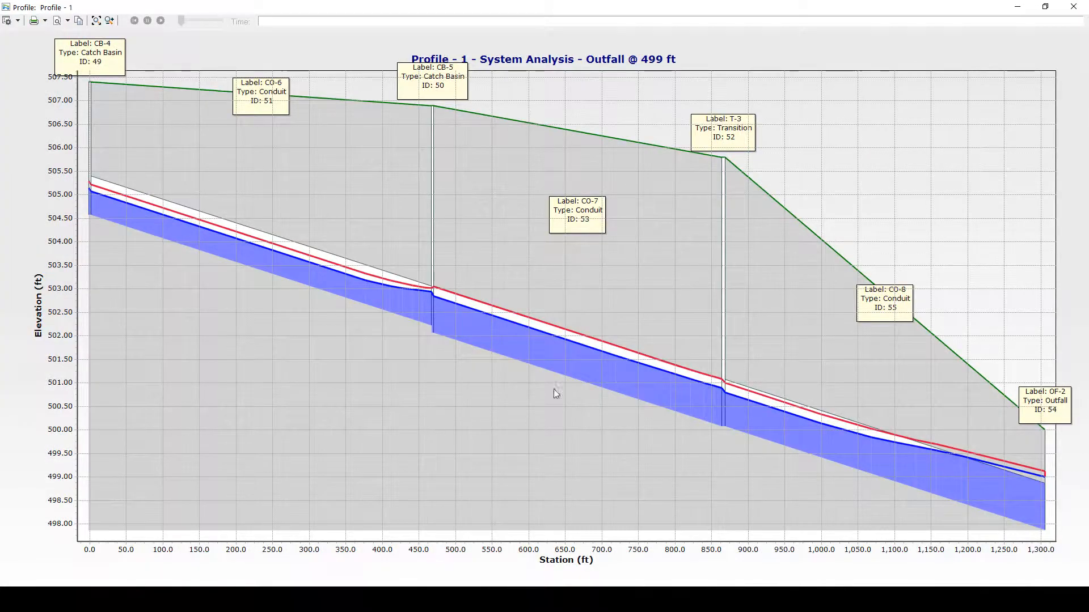
pyautogui.click(1074, 6)
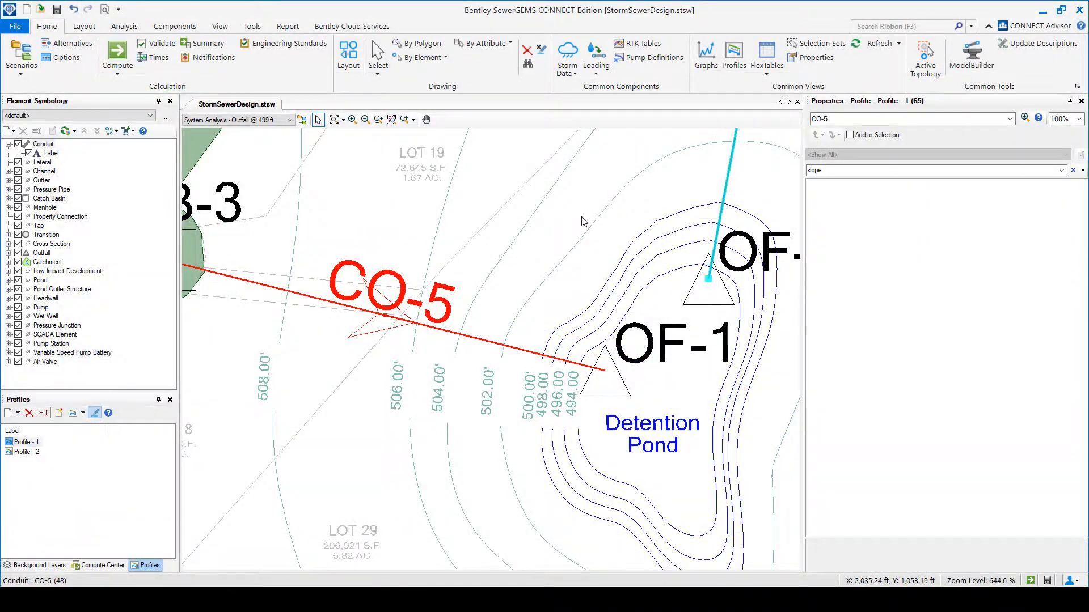
pyautogui.scroll(-5, 582, 218)
pyautogui.moveTo(583, 219); pyautogui.dragTo(516, 424)
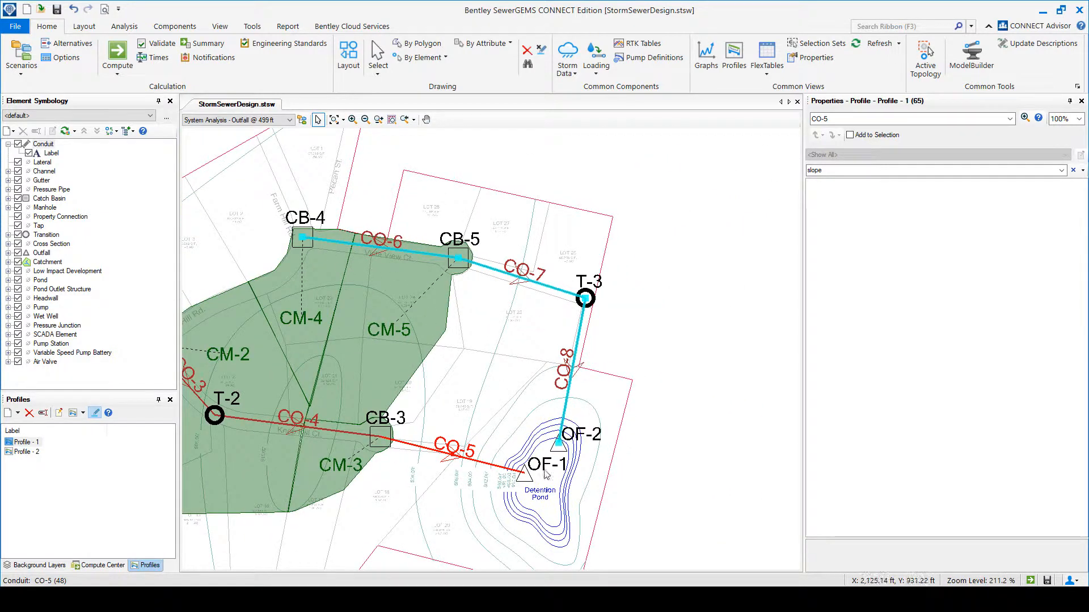
pyautogui.doubleClick(24, 442)
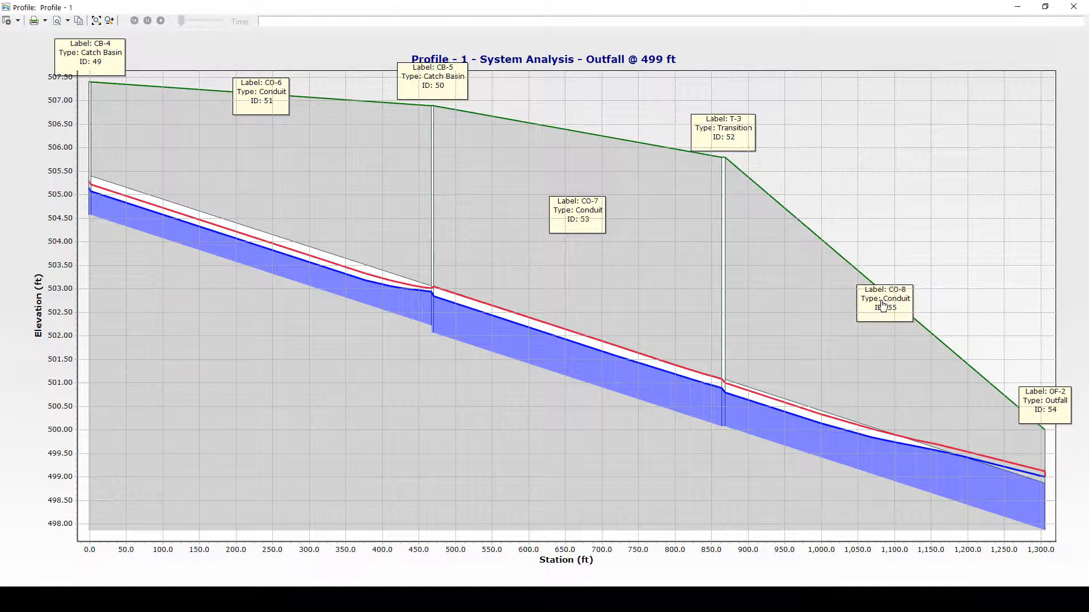
pyautogui.click(1073, 6)
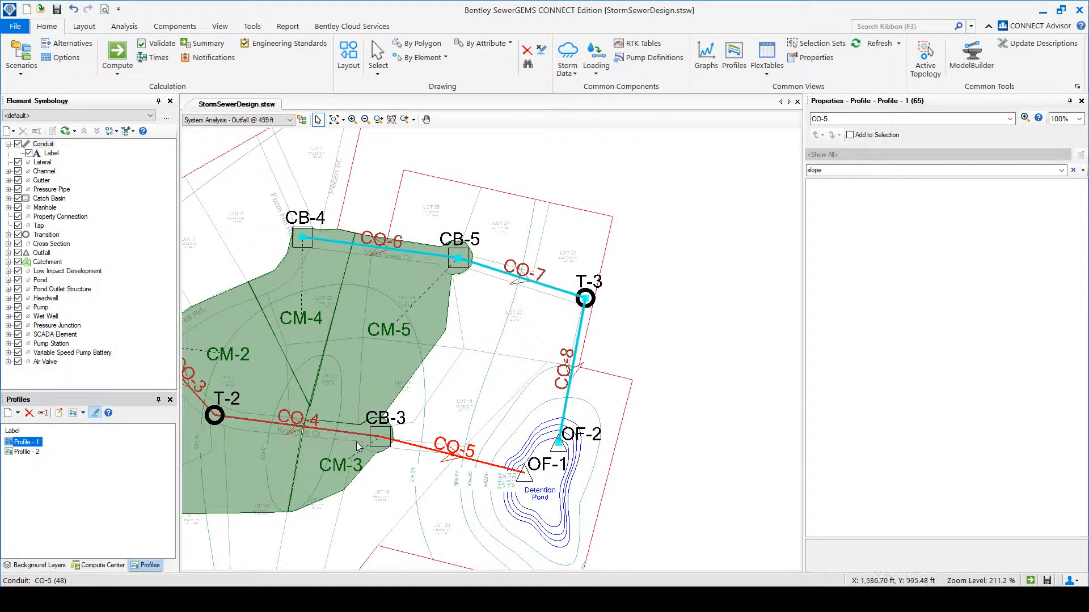
# Highlight the route of Profile - 2, examine its hydraulic grade line for the 499 ft outfall scenario, and close the profile.
pyautogui.click(29, 452)
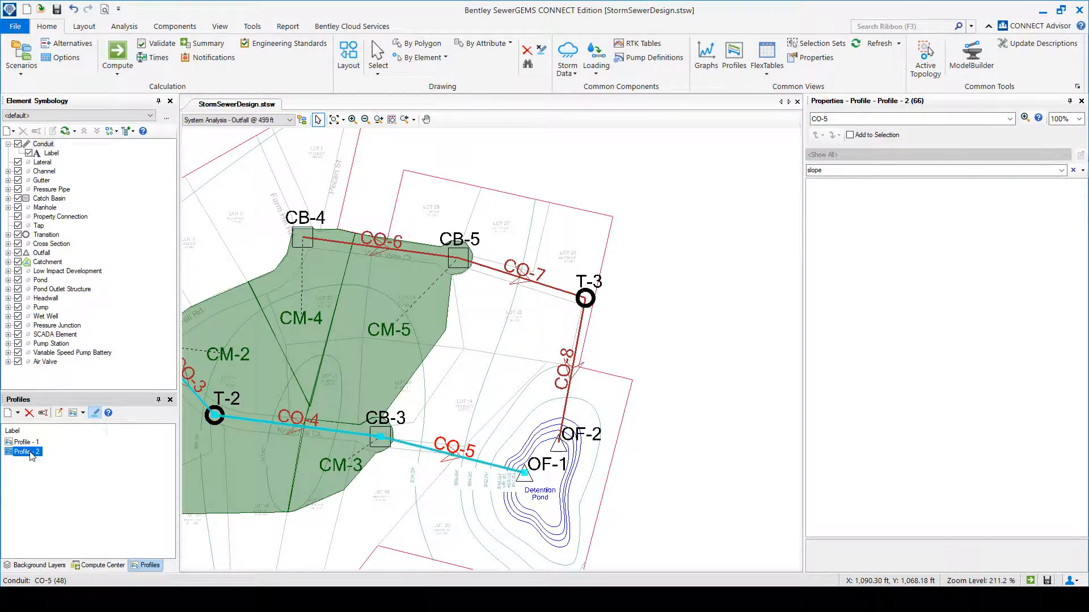
pyautogui.doubleClick(30, 453)
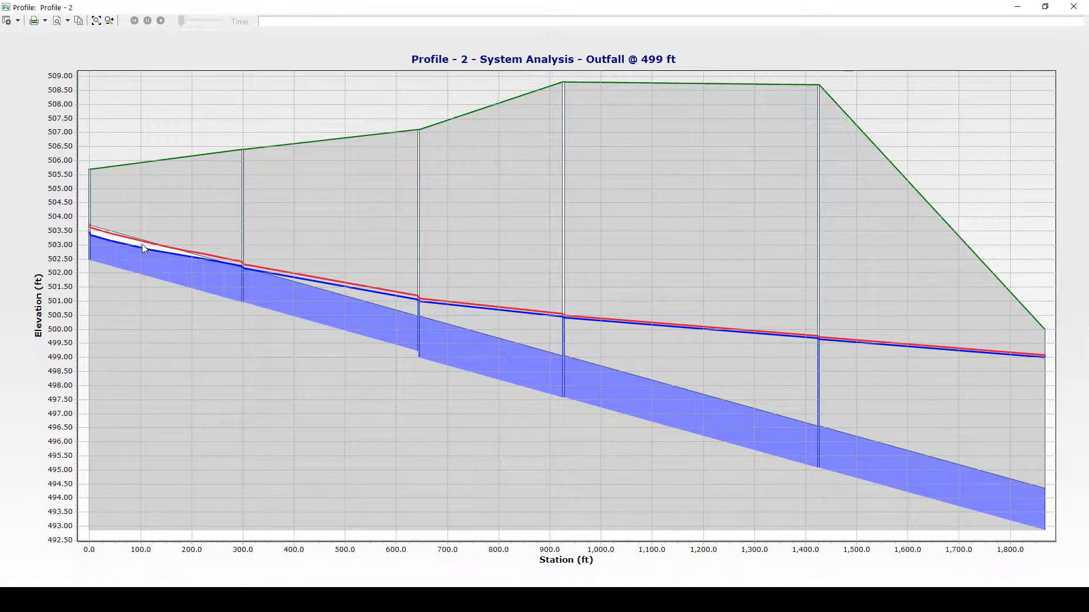
pyautogui.click(1073, 7)
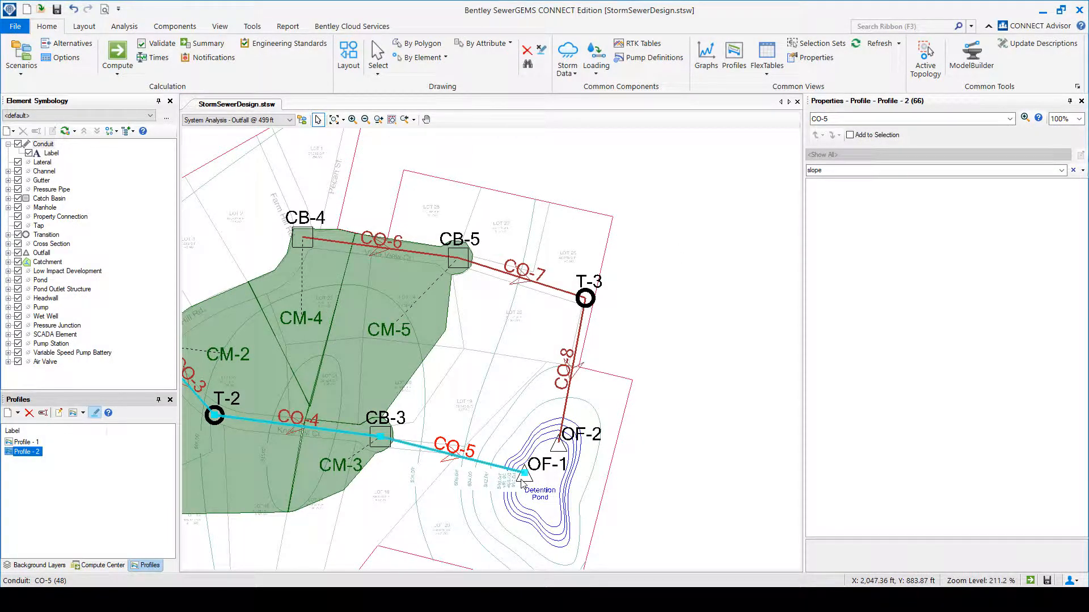
# Review the profile descriptions and hydraulic results in the Conduit Table, selecting the cells for CO-3 through CO-6, and close the tables.
pyautogui.click(766, 54)
pyautogui.doubleClick(163, 190)
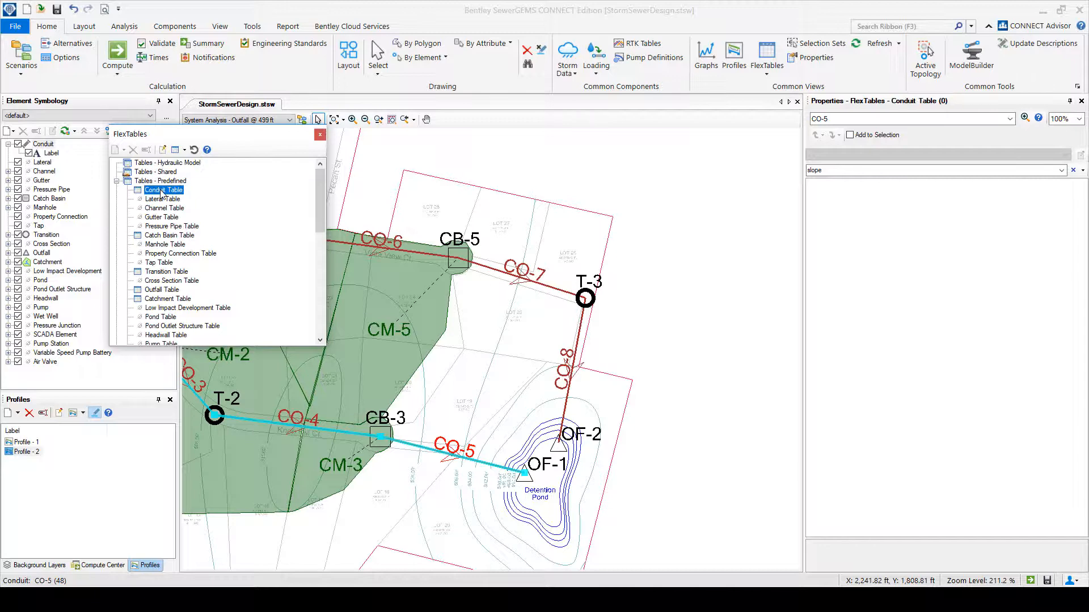
pyautogui.click(539, 354)
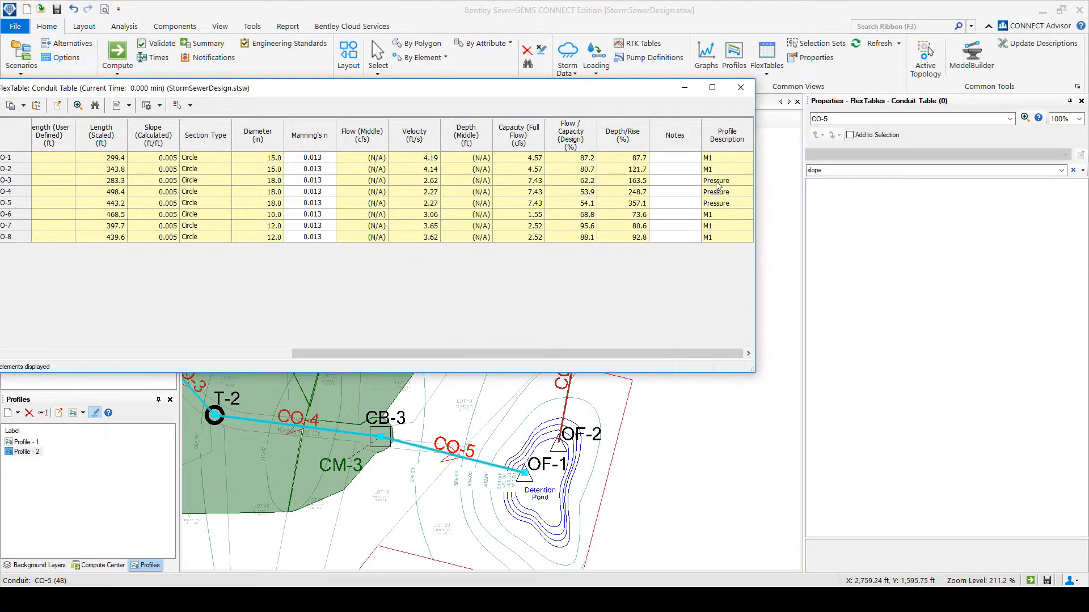
pyautogui.moveTo(719, 182); pyautogui.dragTo(65, 215)
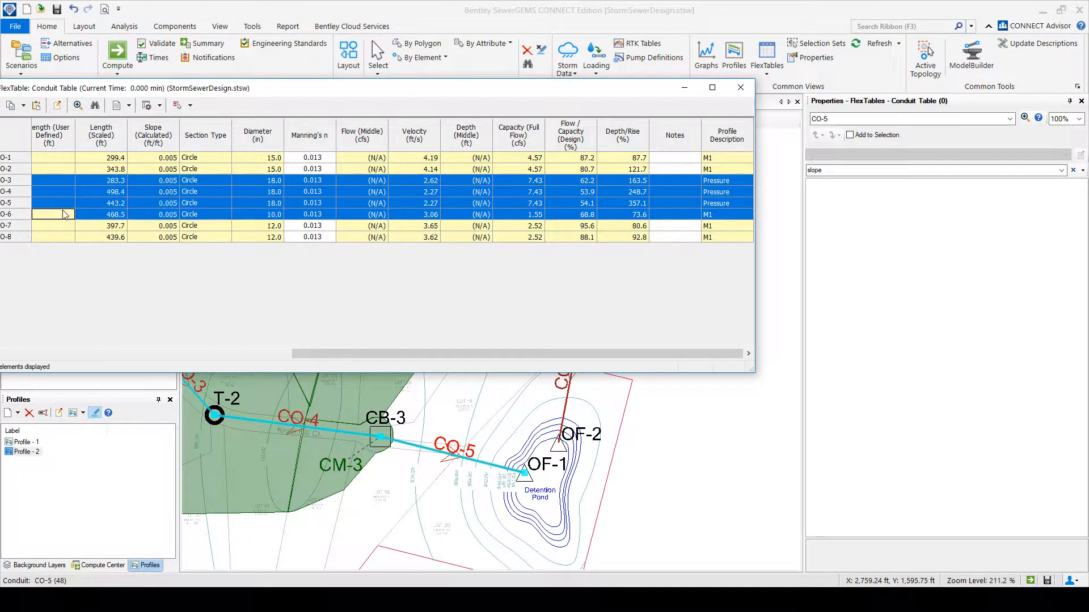
pyautogui.click(741, 87)
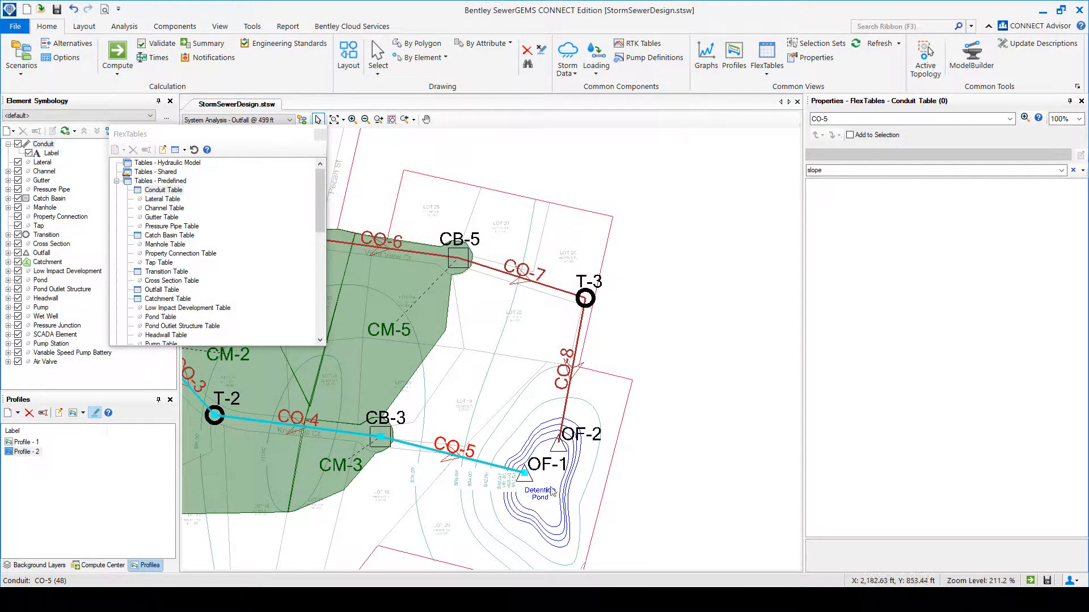
pyautogui.click(319, 136)
# Graph only Hydraulic Grade Line (In) at catch basin CB-2 for the System Design - Free Outfall and System Analysis - Outfall @ 499 ft scenarios.
pyautogui.moveTo(370, 454); pyautogui.dragTo(524, 448)
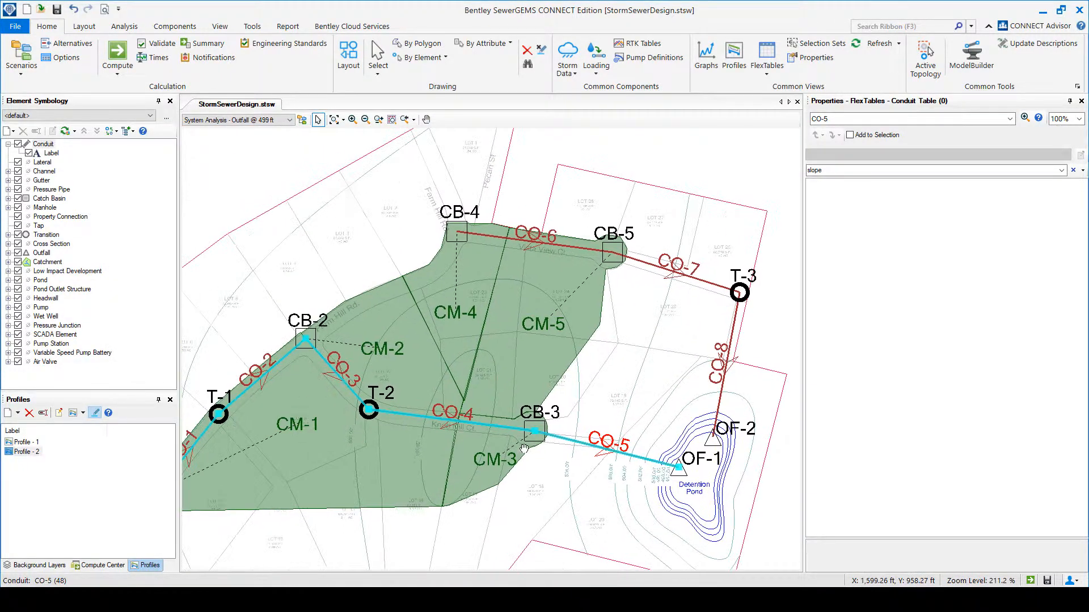
pyautogui.moveTo(286, 357); pyautogui.dragTo(365, 369)
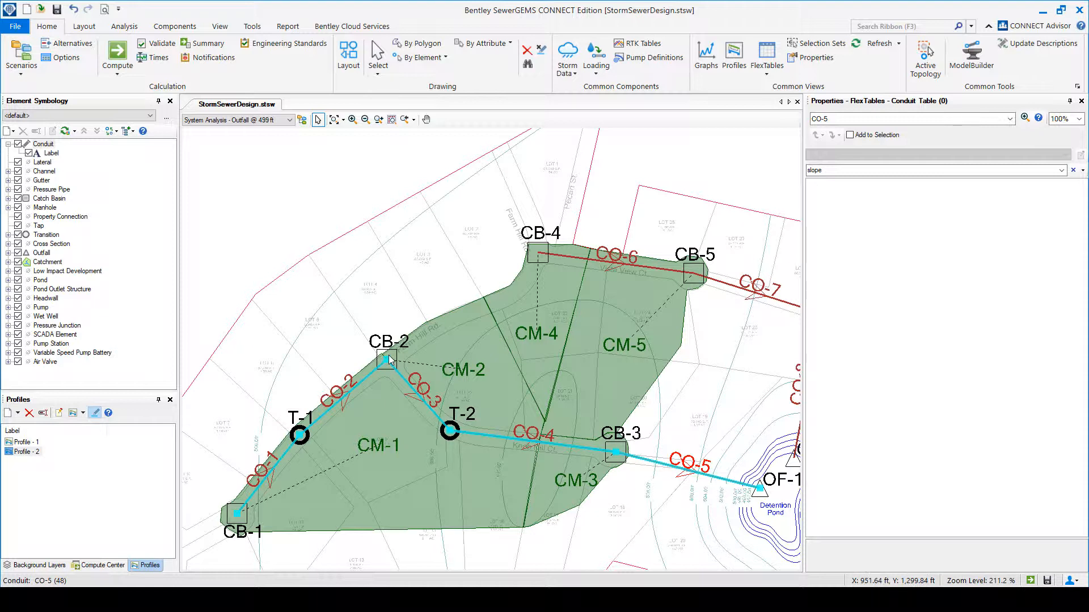
pyautogui.click(389, 358)
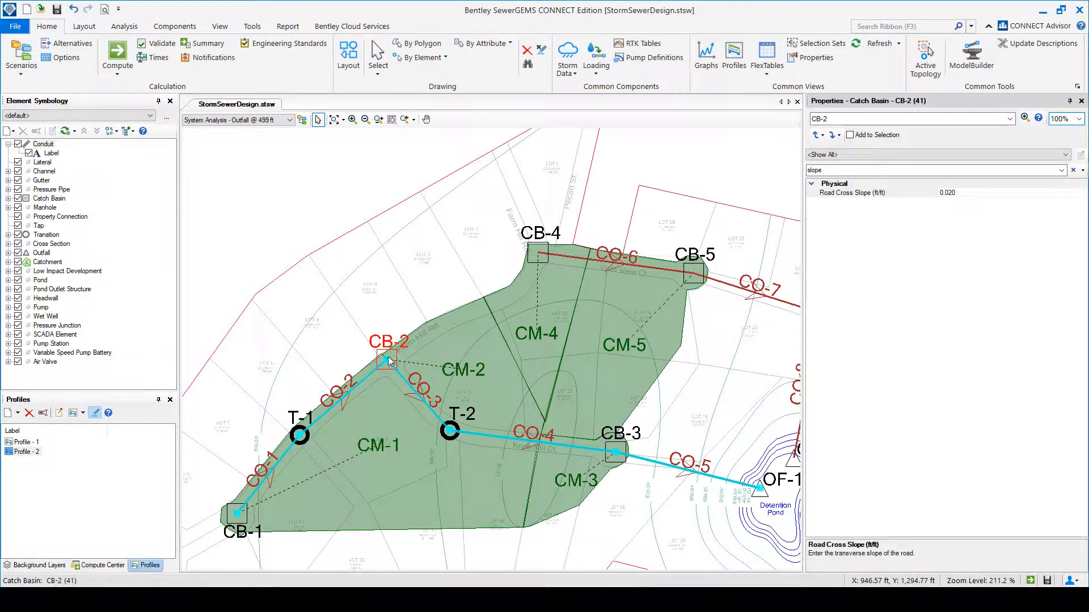
pyautogui.rightClick(388, 357)
pyautogui.click(454, 540)
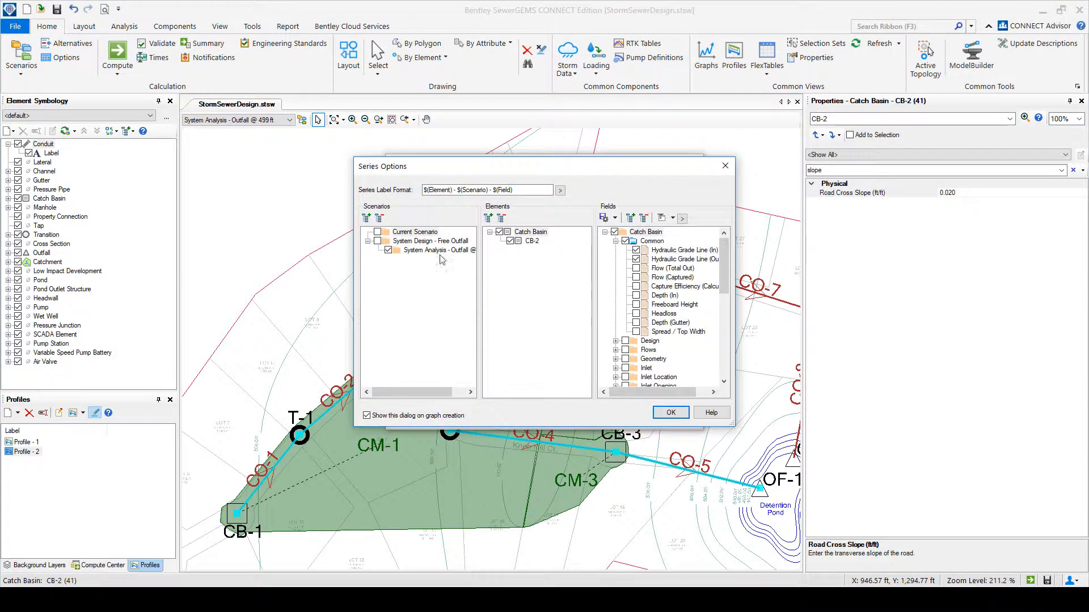
pyautogui.click(377, 242)
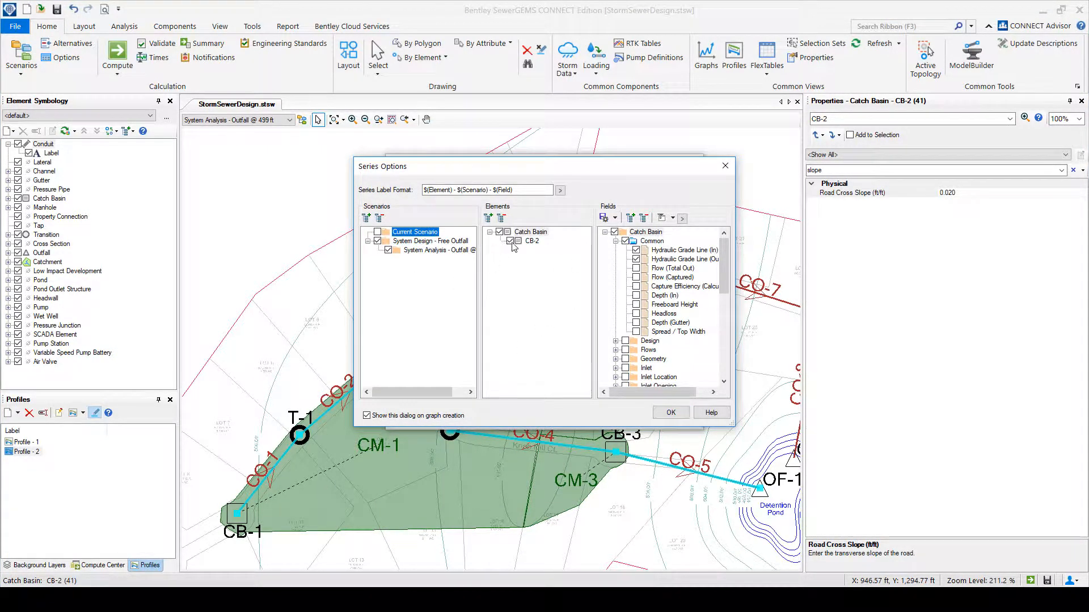
pyautogui.click(636, 259)
pyautogui.click(673, 414)
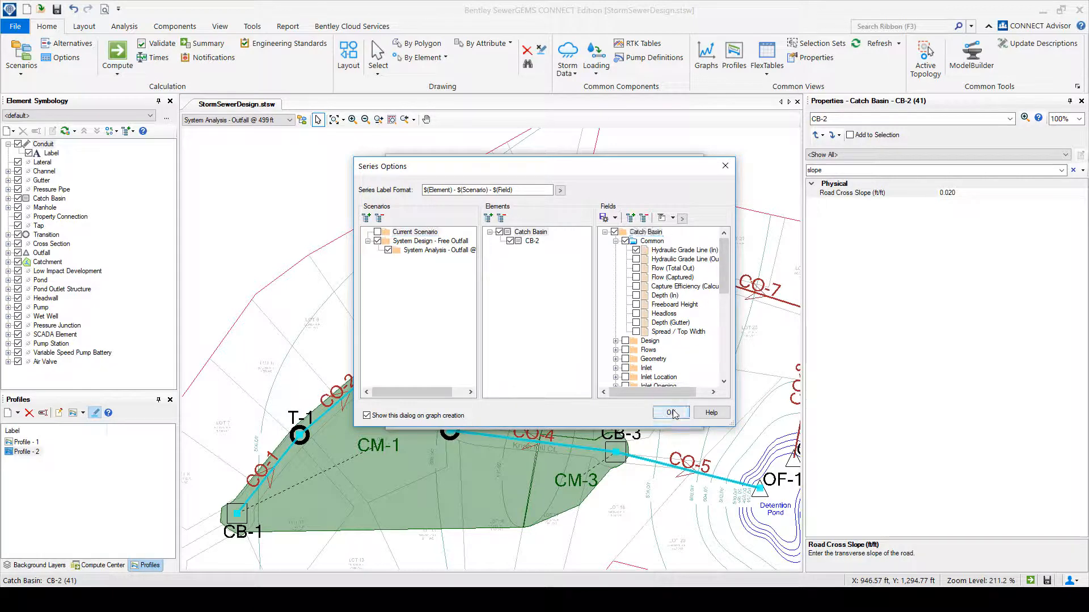